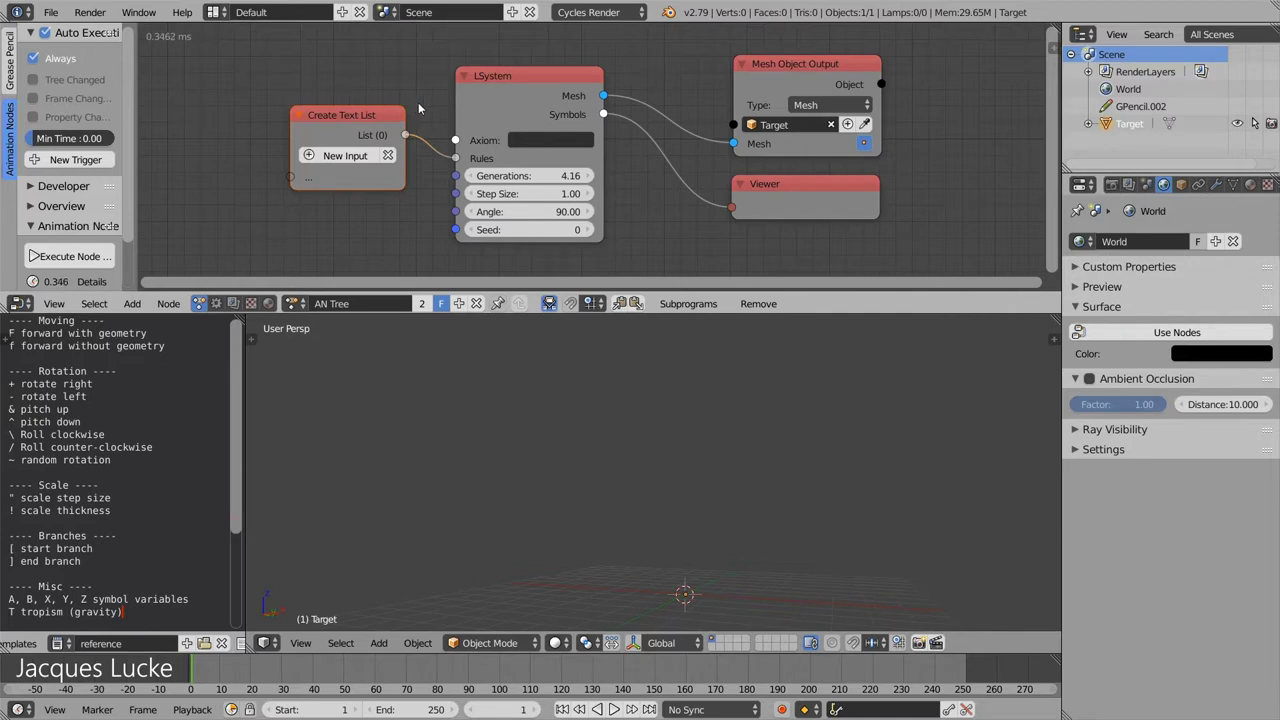
Set the L-System axiom to A
click(541, 141)
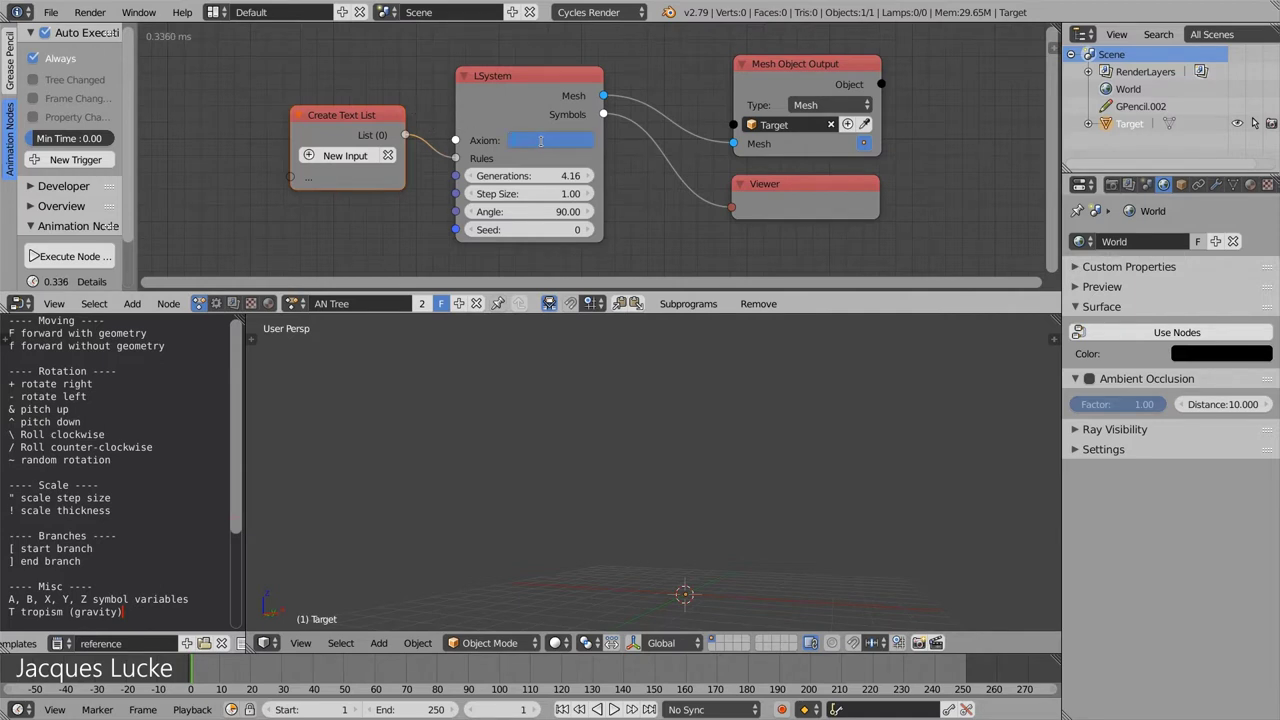
text(F)
text(F)
key(BackSpace)
text(A)
key(Return)
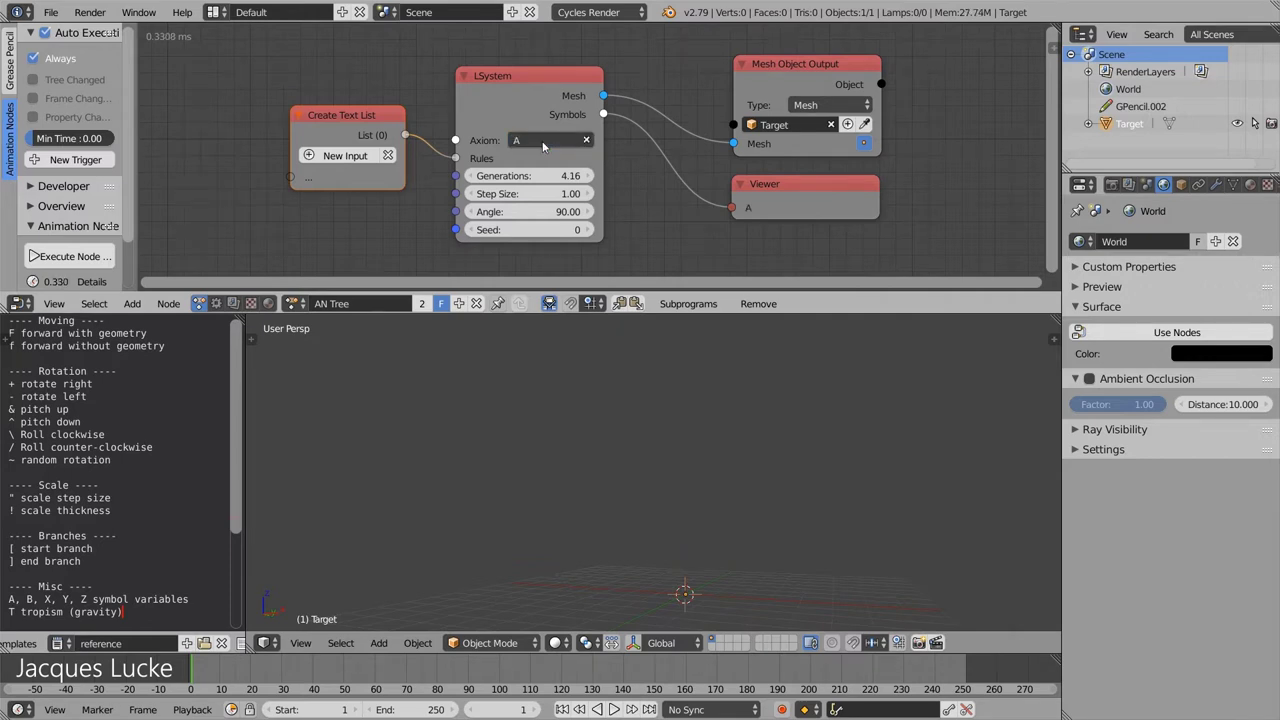
Add a rule entry 'A = FA' to the Create Text List
click(340, 156)
click(325, 174)
text(A = )
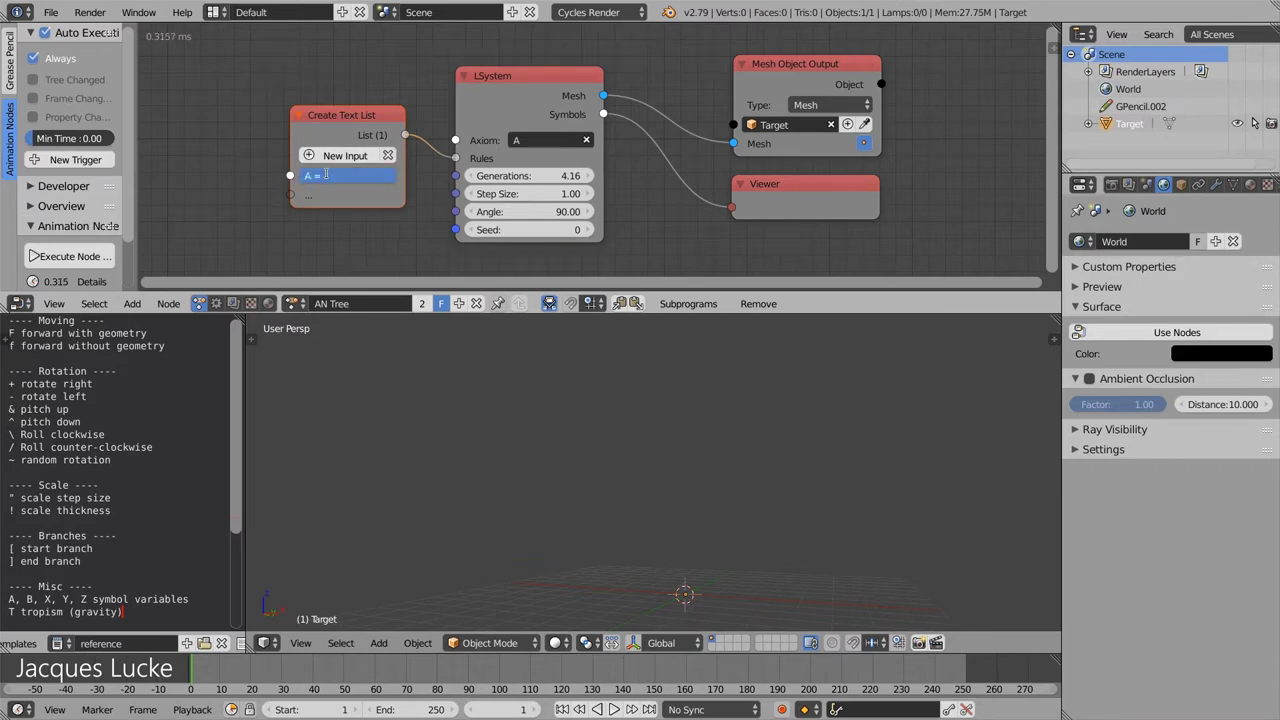
text(FA)
key(Return)
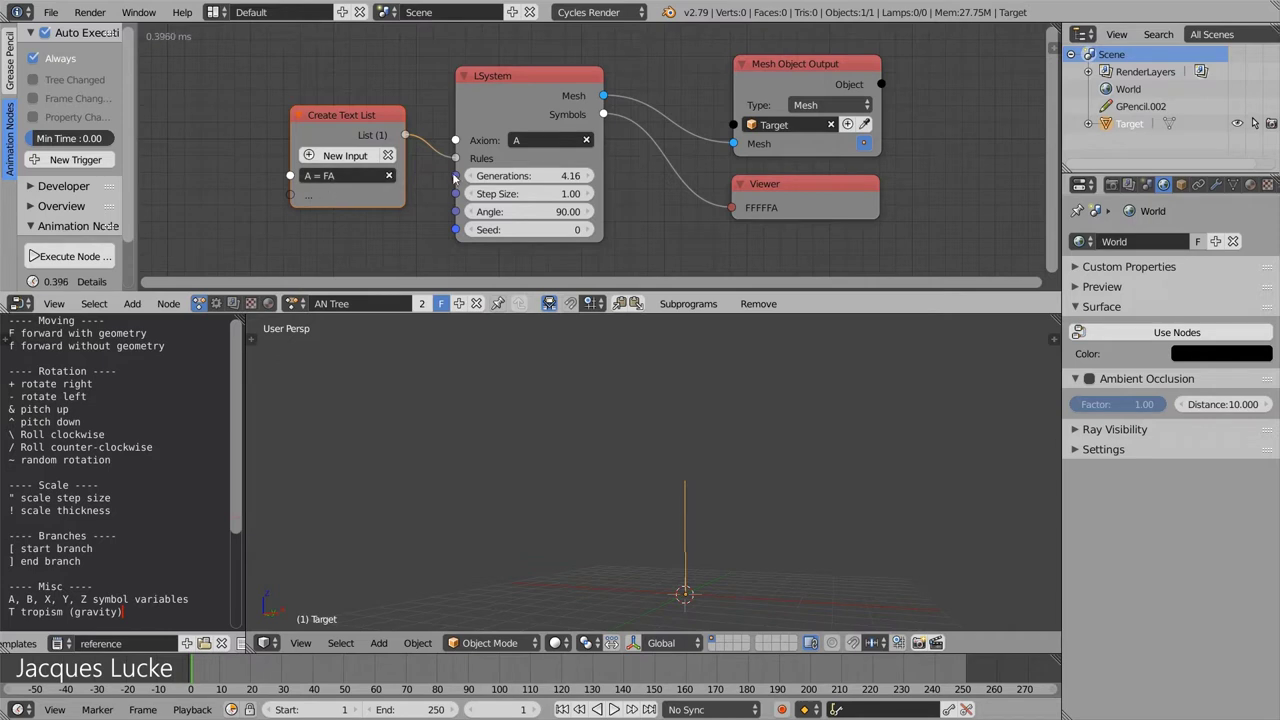
Set Generations to 0, then to 1, so the output reads FA
click(539, 180)
text(0)
key(Return)
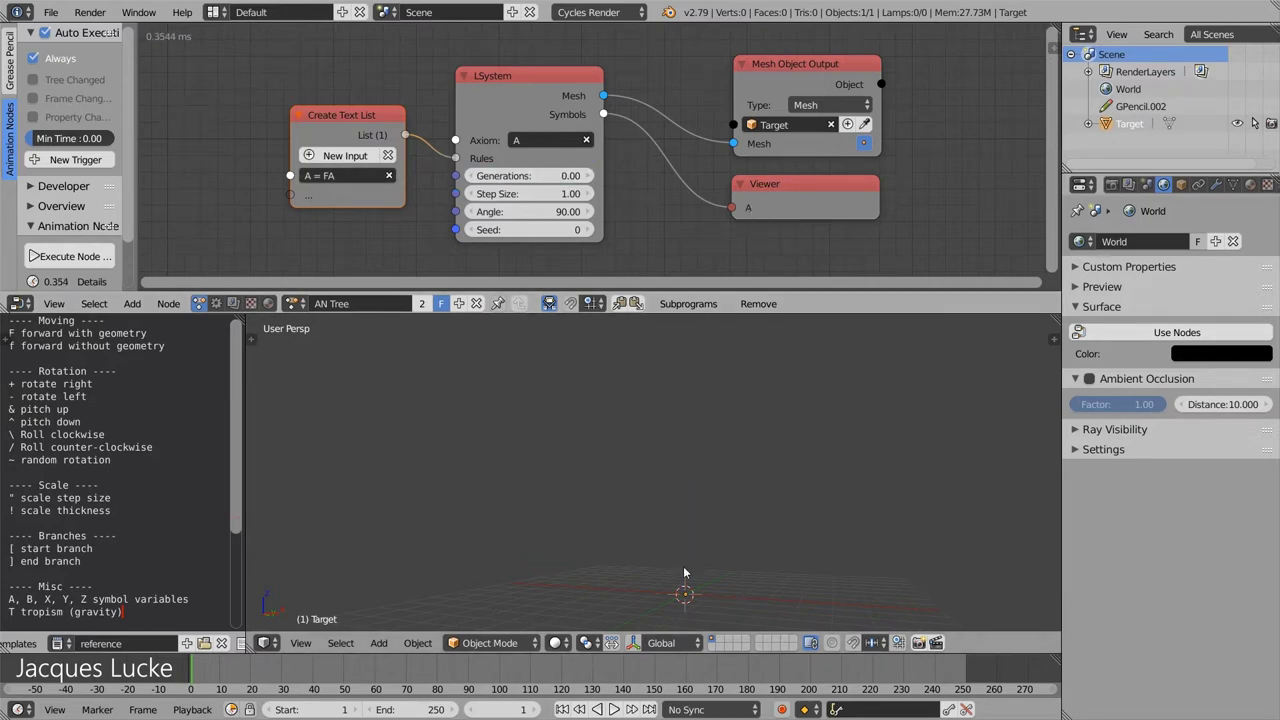
click(539, 177)
text(1)
key(Return)
Try Generations 2, then return it to 1
middle_drag(688, 597, 682, 612)
click(527, 173)
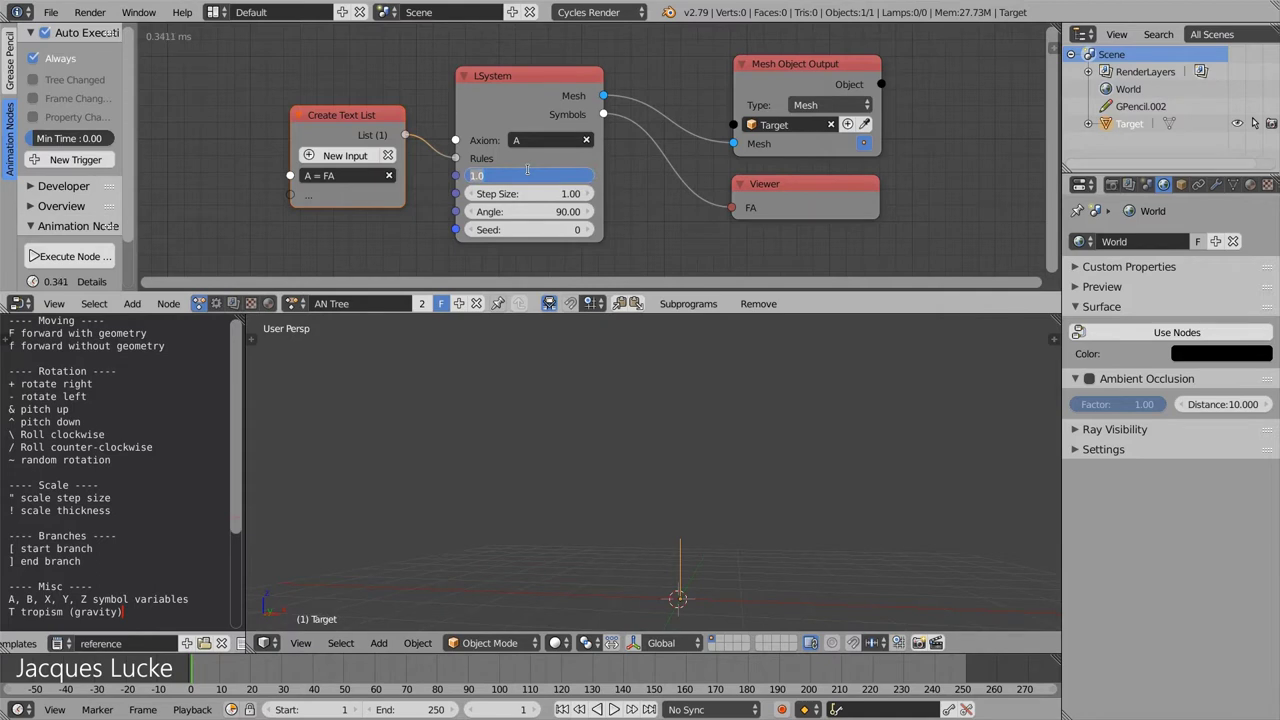
text(2)
key(Return)
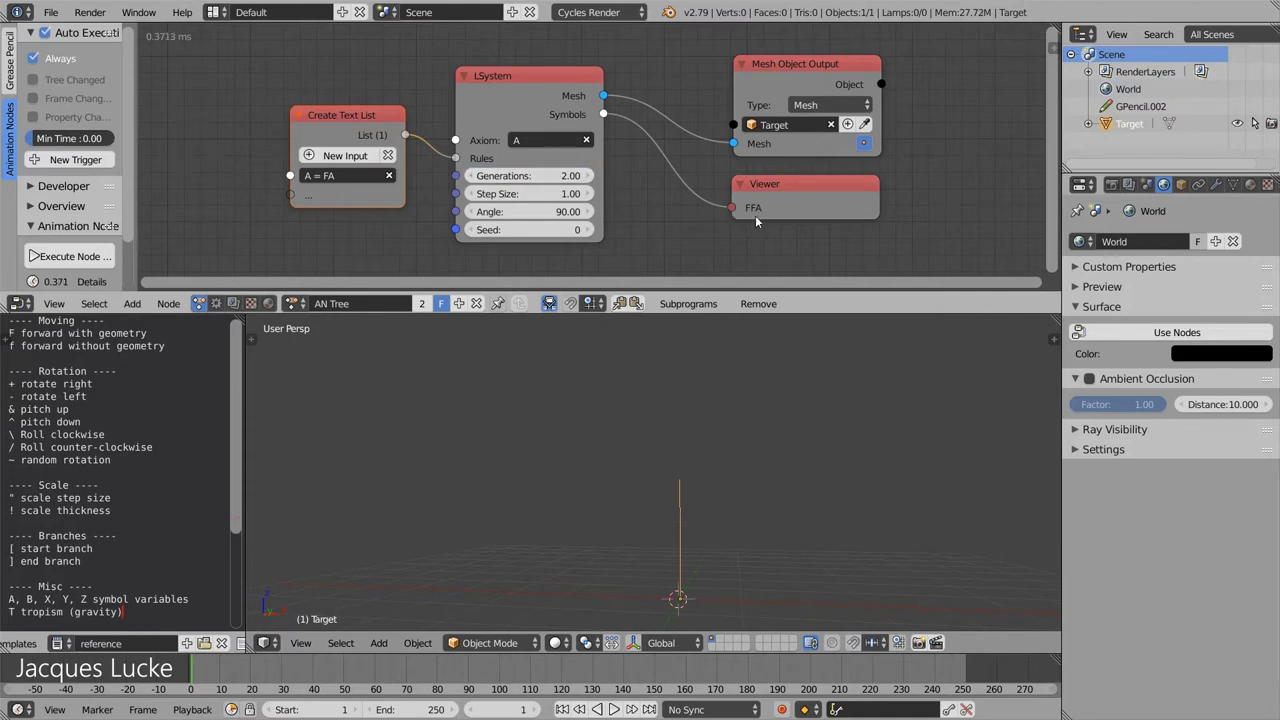
click(540, 176)
text(1)
key(Return)
Drag Generations up to about 8 and back down to 1.06, giving FFA
drag(535, 176, 575, 176)
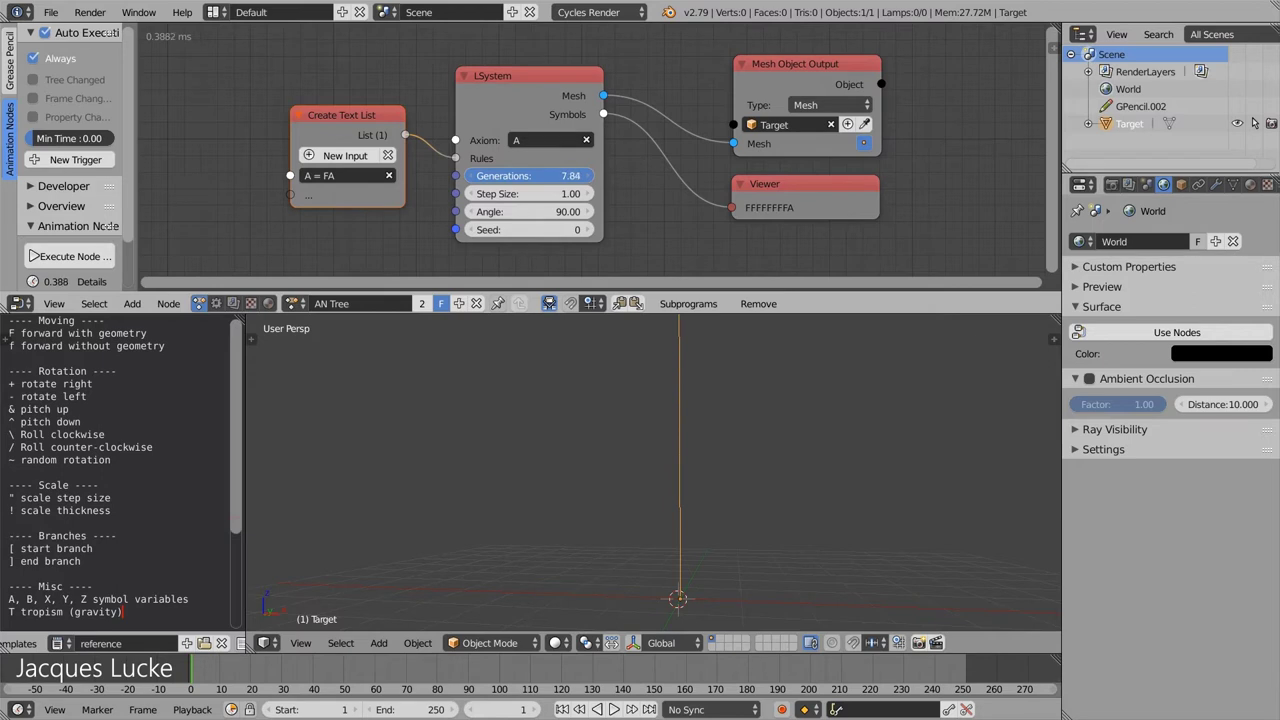
mouse_move(575, 176)
mouse_down()
mouse_move(618, 176)
mouse_move(555, 176)
mouse_up()
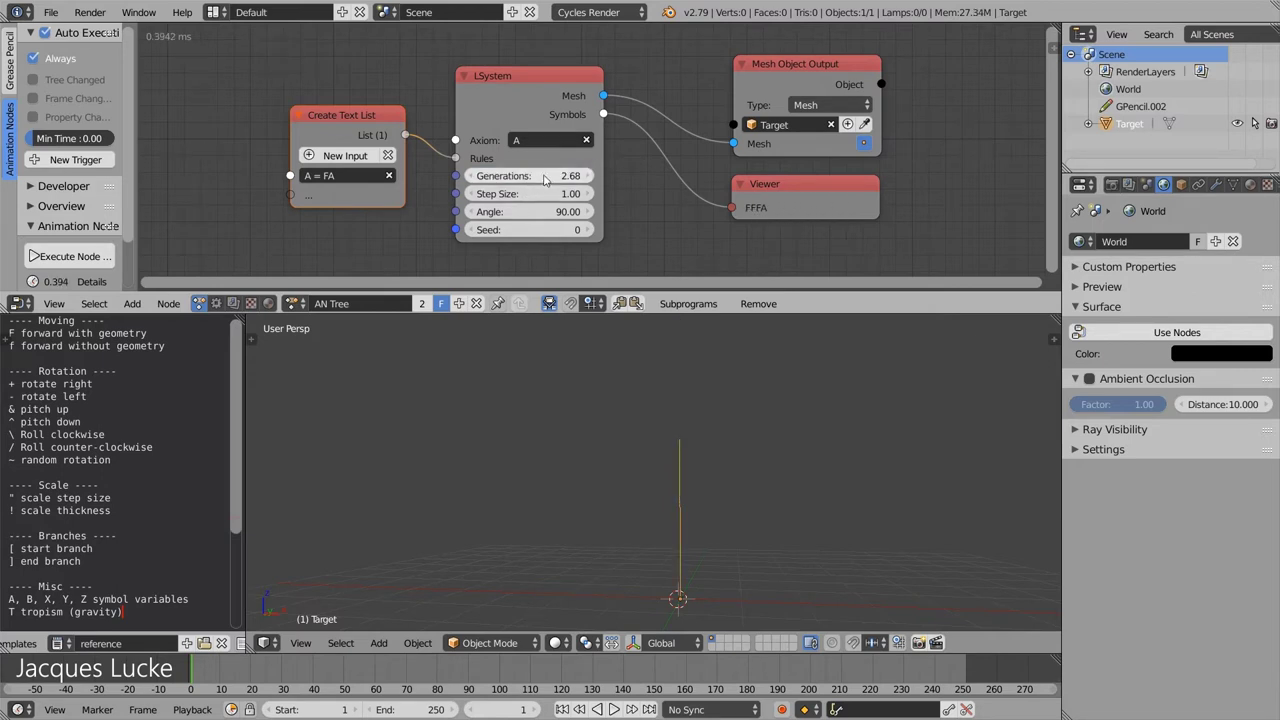
drag(555, 176, 530, 172)
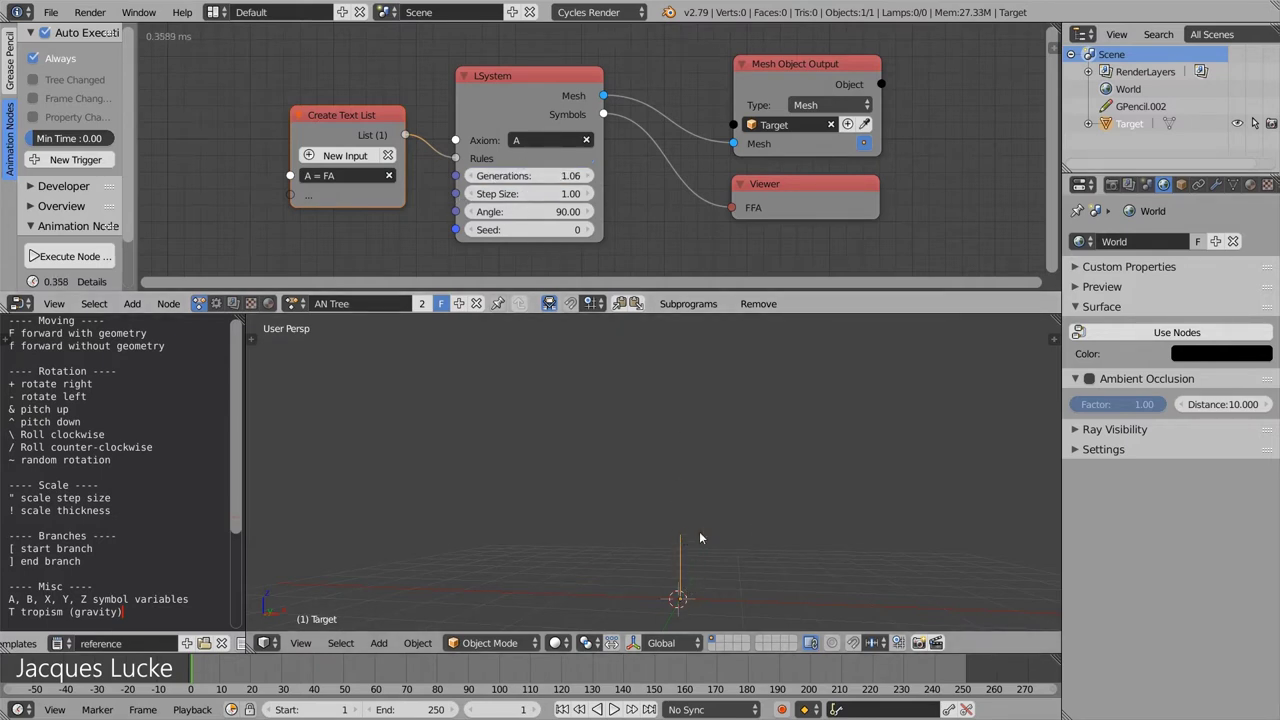
Replace axiom A with the branching F[+F]F[+F]F[+F], then erase it
click(531, 139)
key(BackSpace)
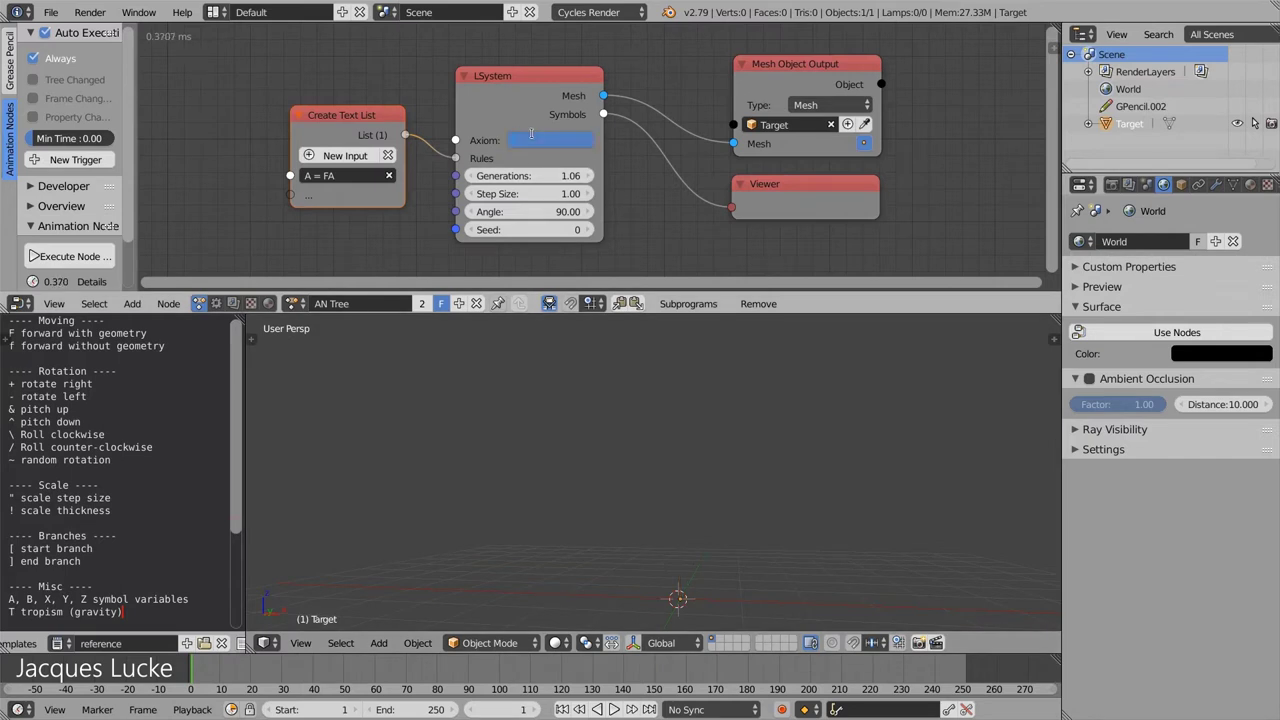
text(F[+)
text(F])
text(F[+)
text(F])
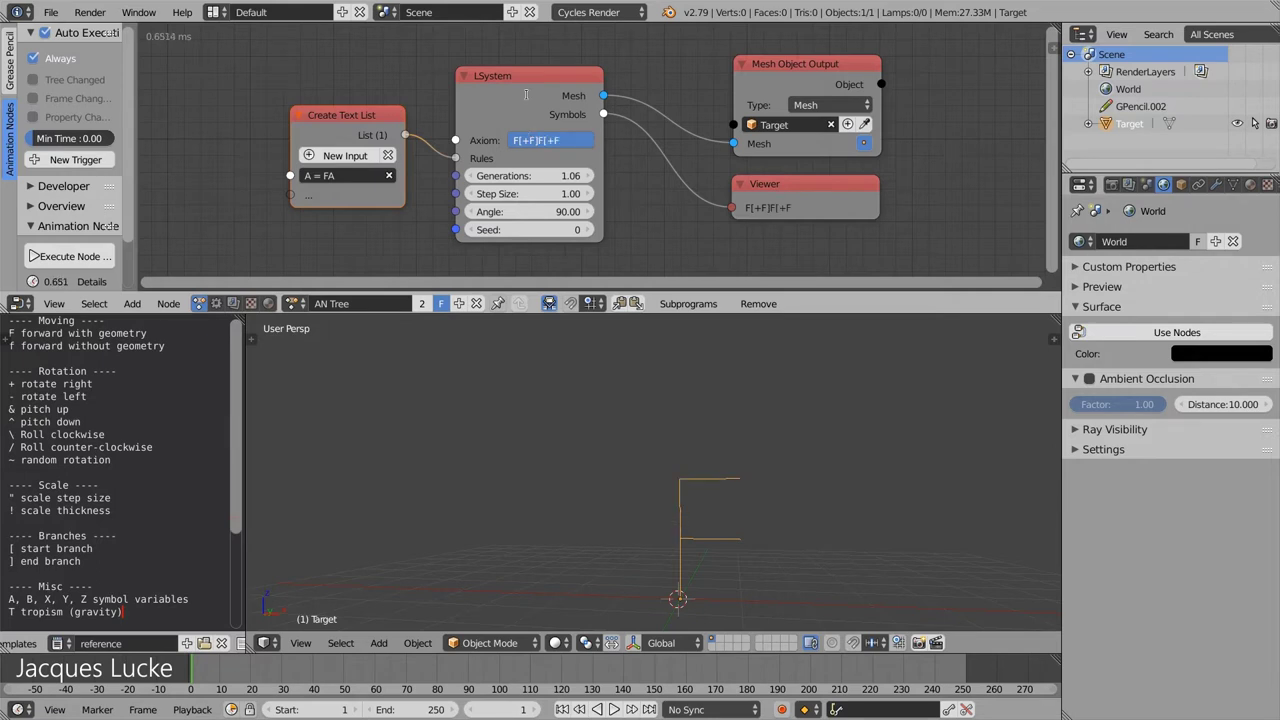
text(F[)
text(+F])
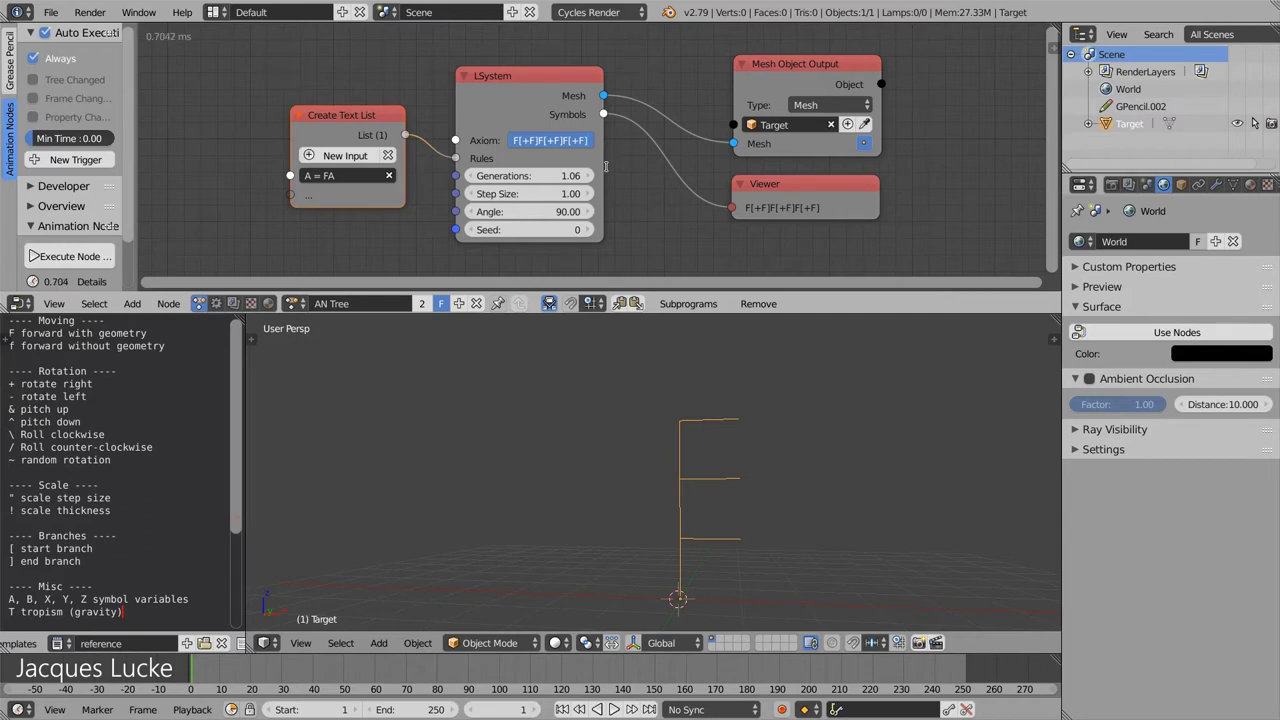
key(BackSpace)
key(BackSpace)
key(BackSpace)
key(BackSpace)
key(BackSpace)
key(BackSpace)
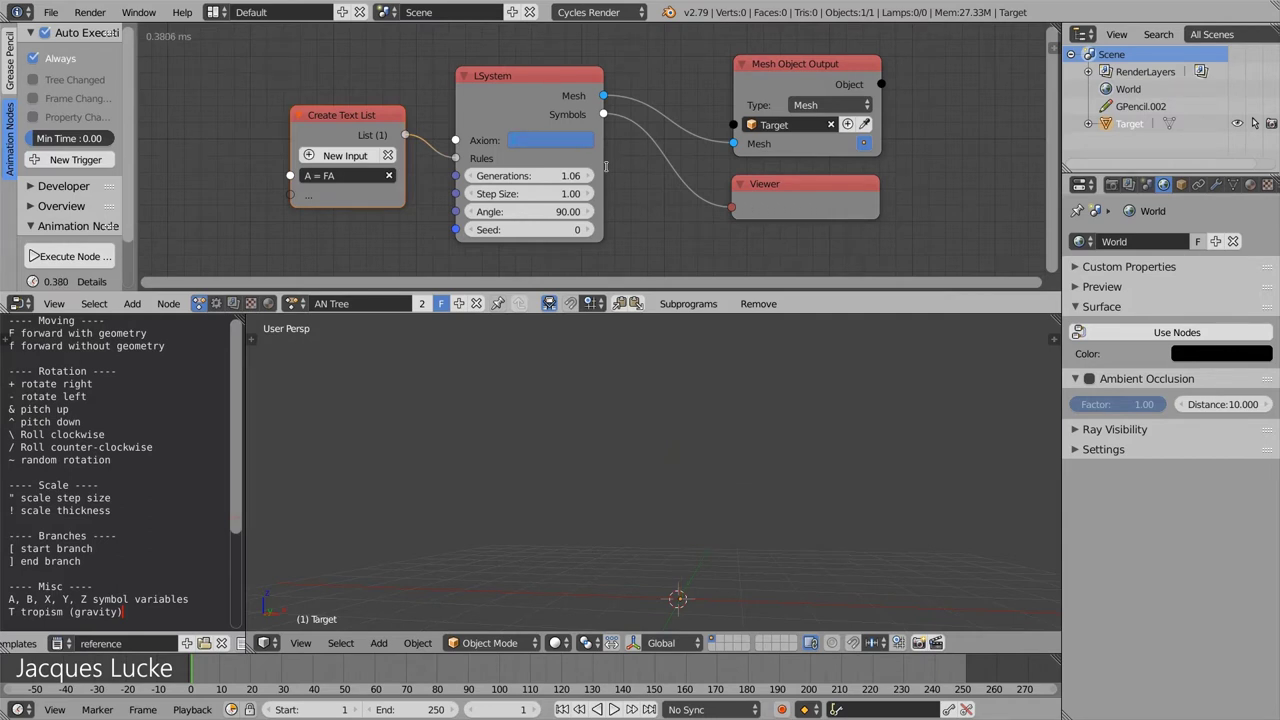
Restore axiom A and change the rule to A = F[+F]A
text(A)
key(Return)
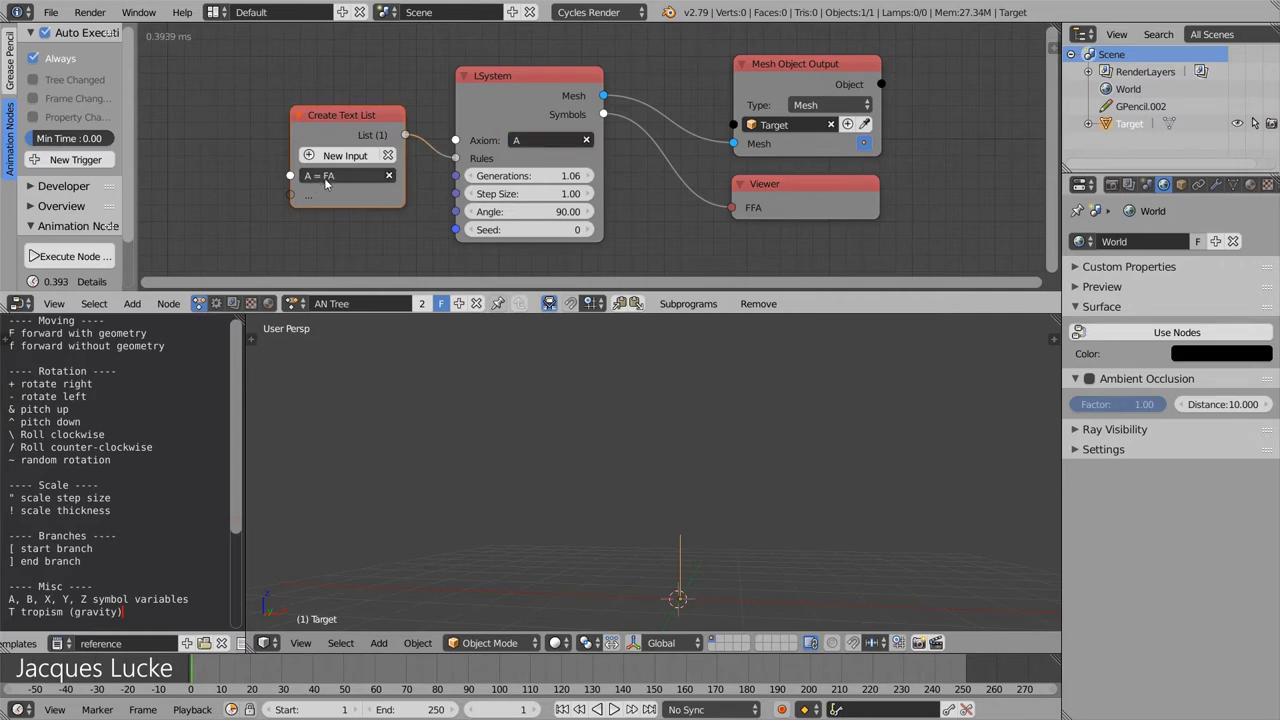
click(325, 177)
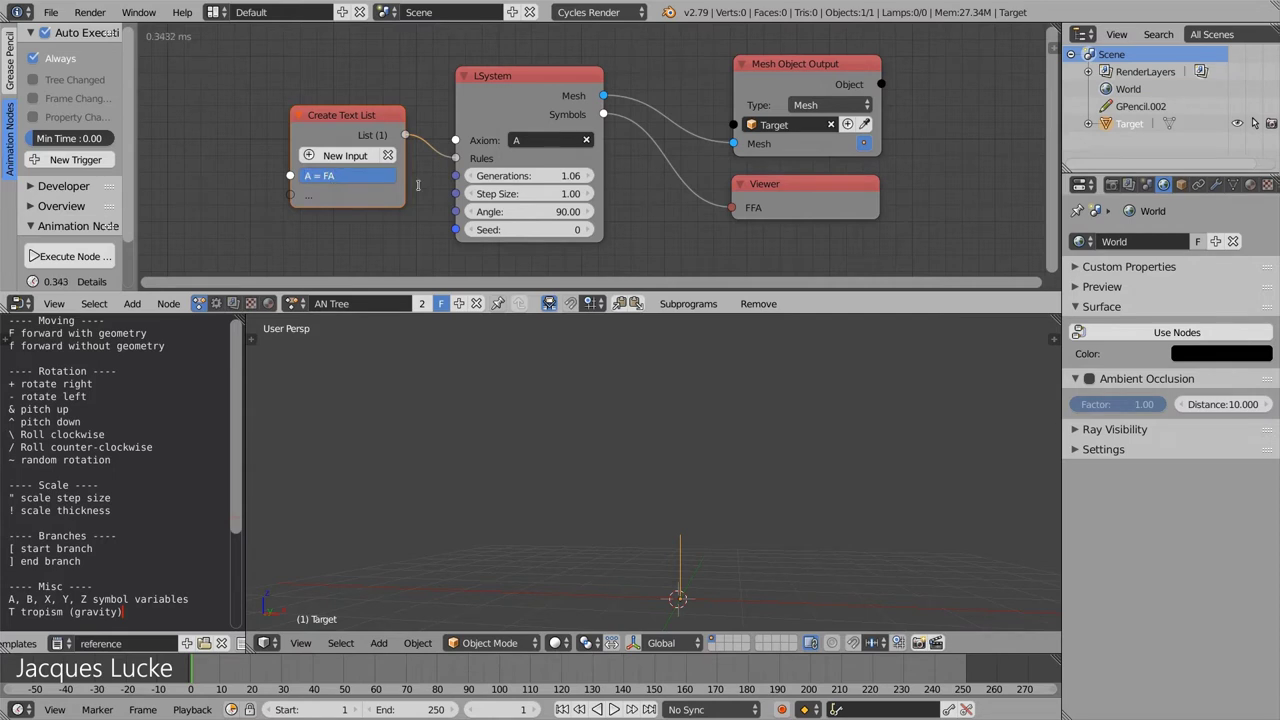
text([+)
text(F])
key(Return)
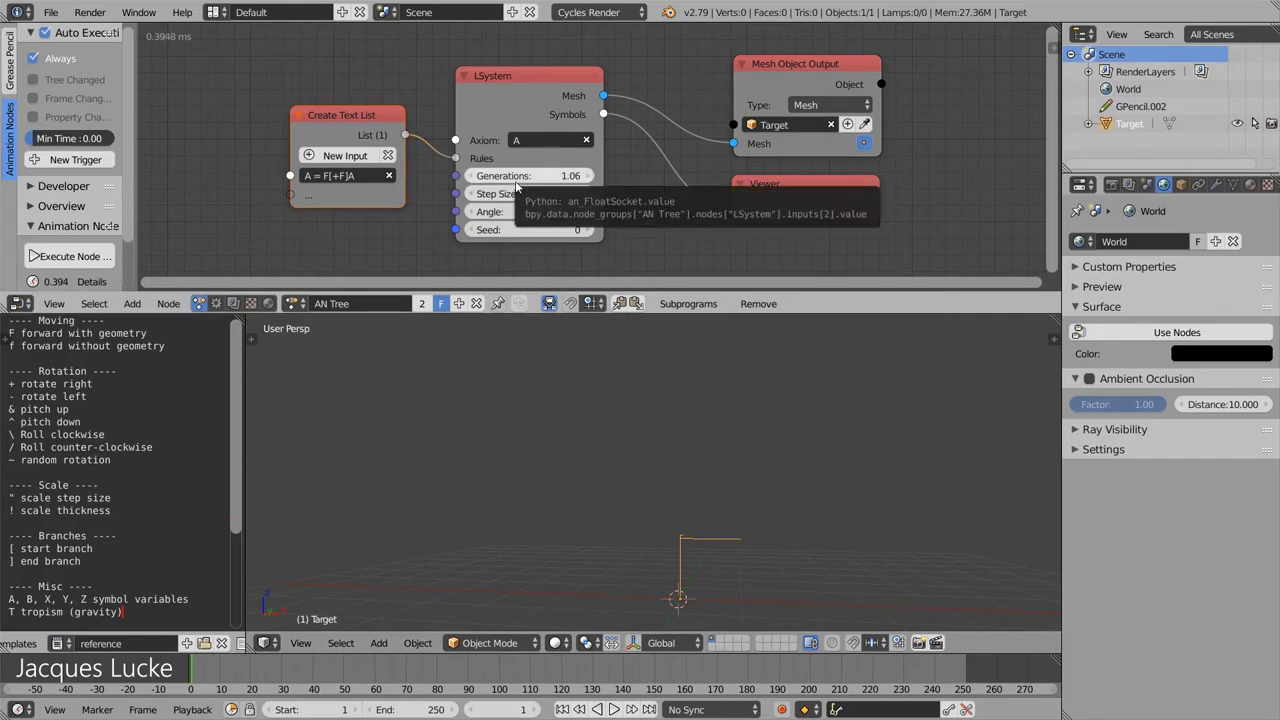
Drag Generations to 5.86 to grow a branched trunk, then orbit the view
drag(513, 178, 650, 178)
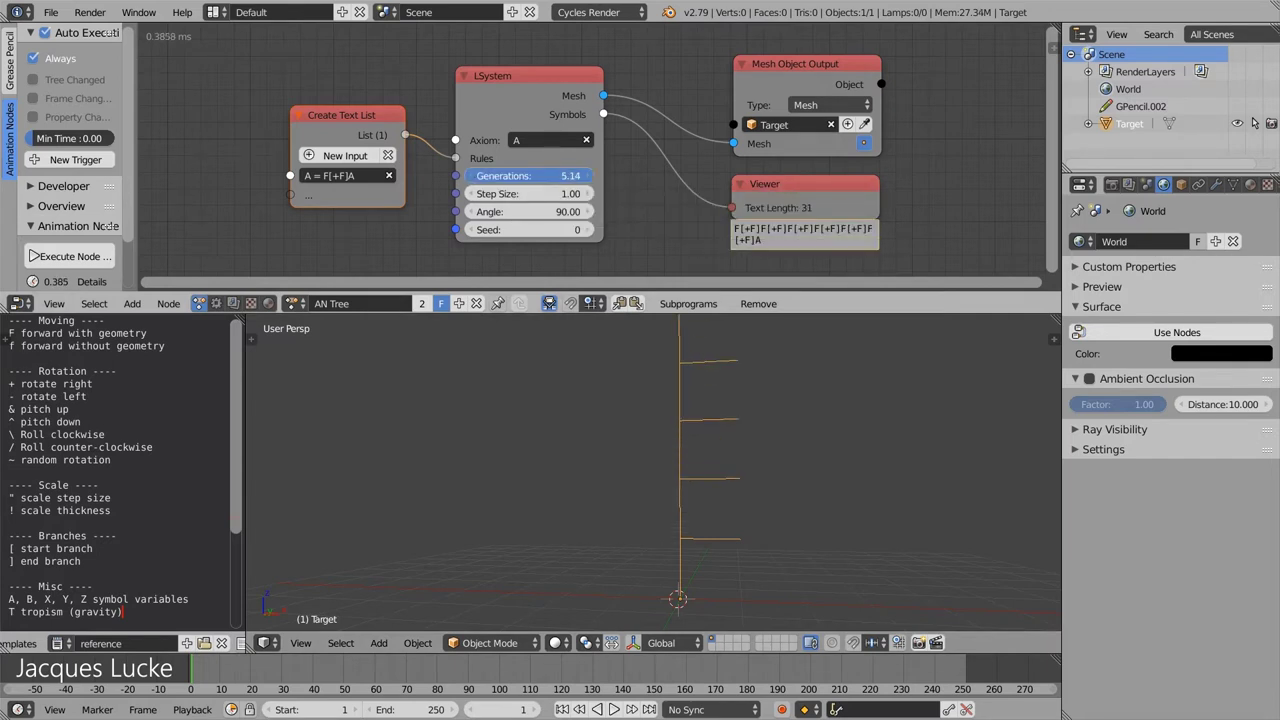
mouse_move(650, 178)
mouse_down()
mouse_move(484, 176)
mouse_move(590, 176)
mouse_up()
scroll(714, 418, down, 2)
scroll(714, 418, down, 2)
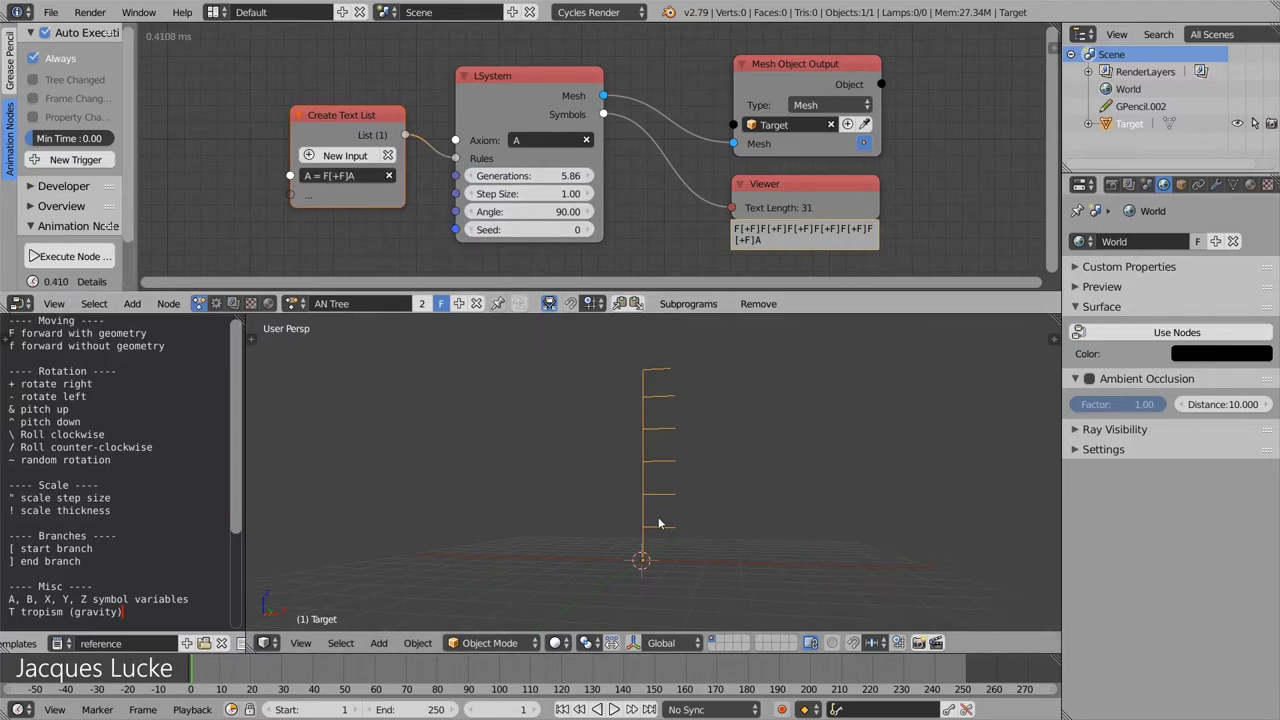
mouse_move(657, 523)
middle_down()
mouse_move(713, 559)
mouse_move(667, 519)
mouse_move(682, 515)
mouse_move(667, 528)
middle_up()
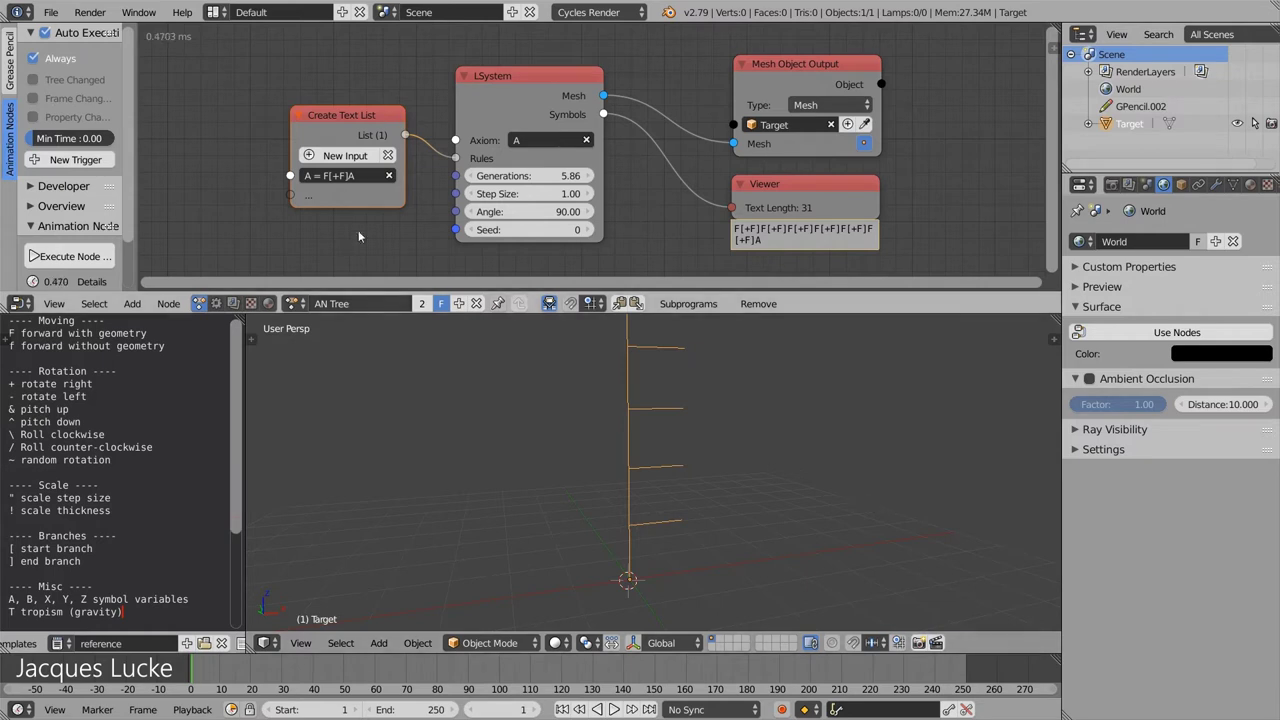
Change rule A to F[+B]A and add a second rule B = FB
click(347, 178)
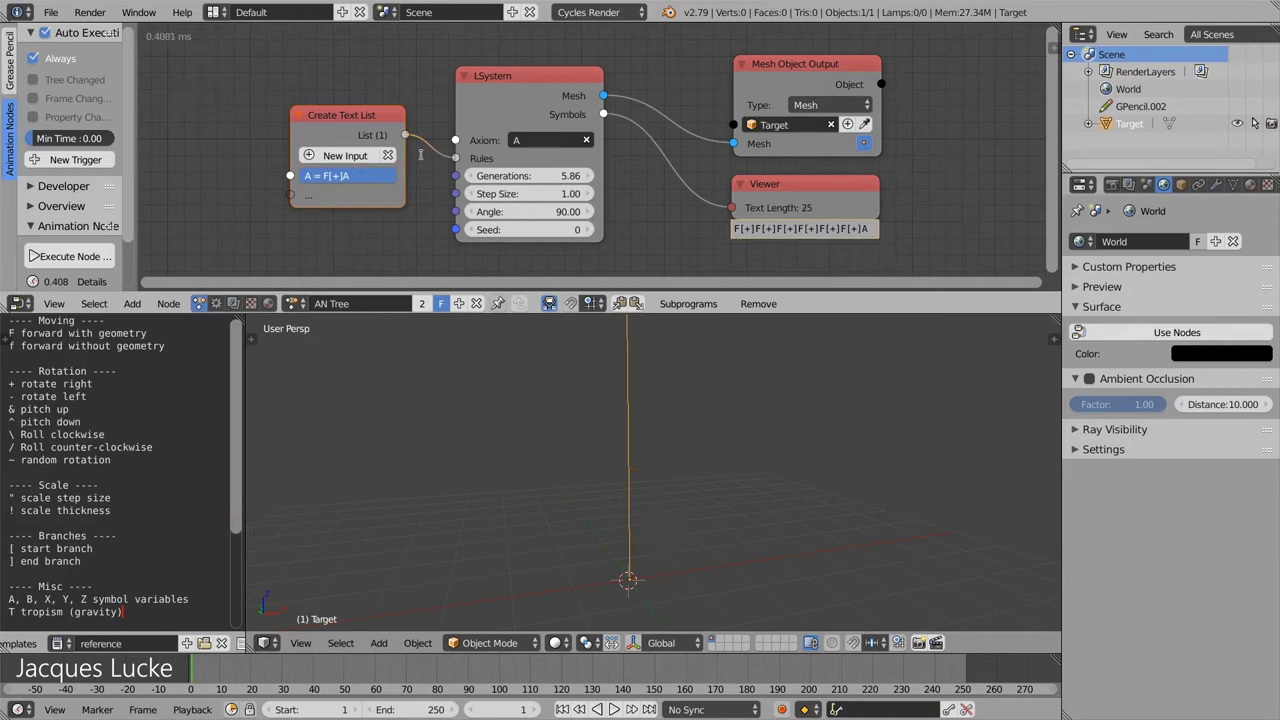
text(B)
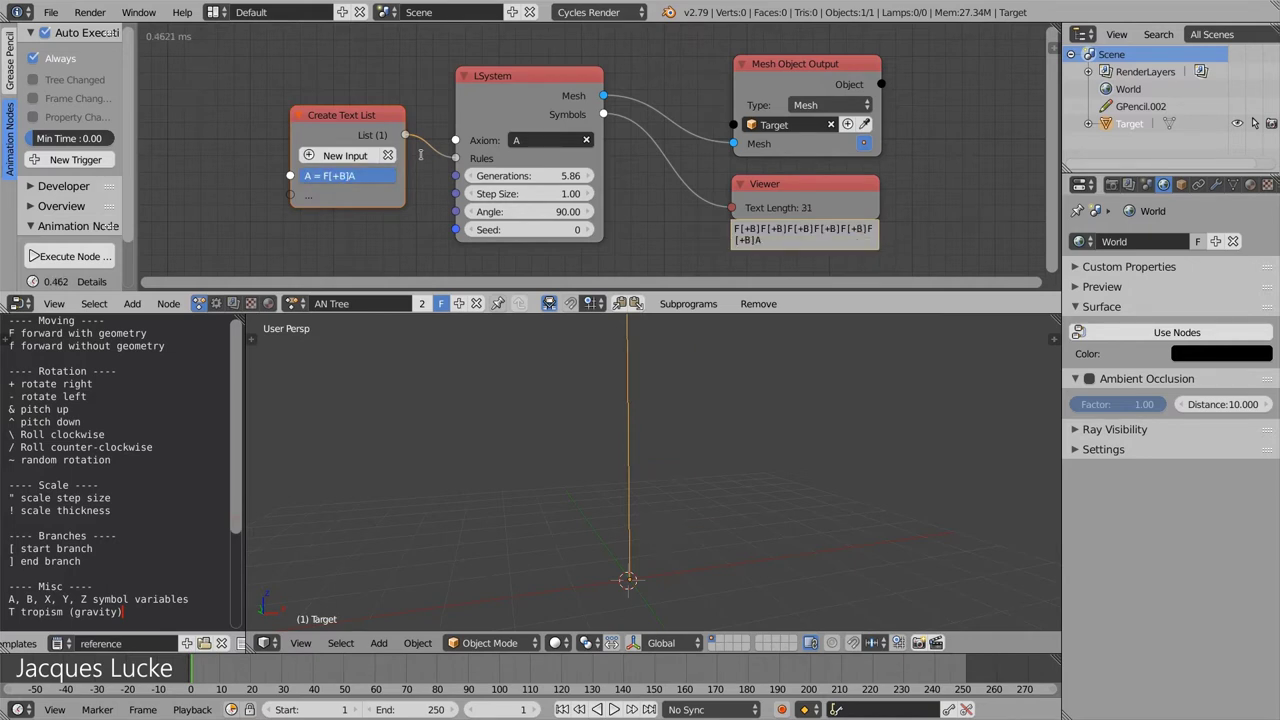
key(Return)
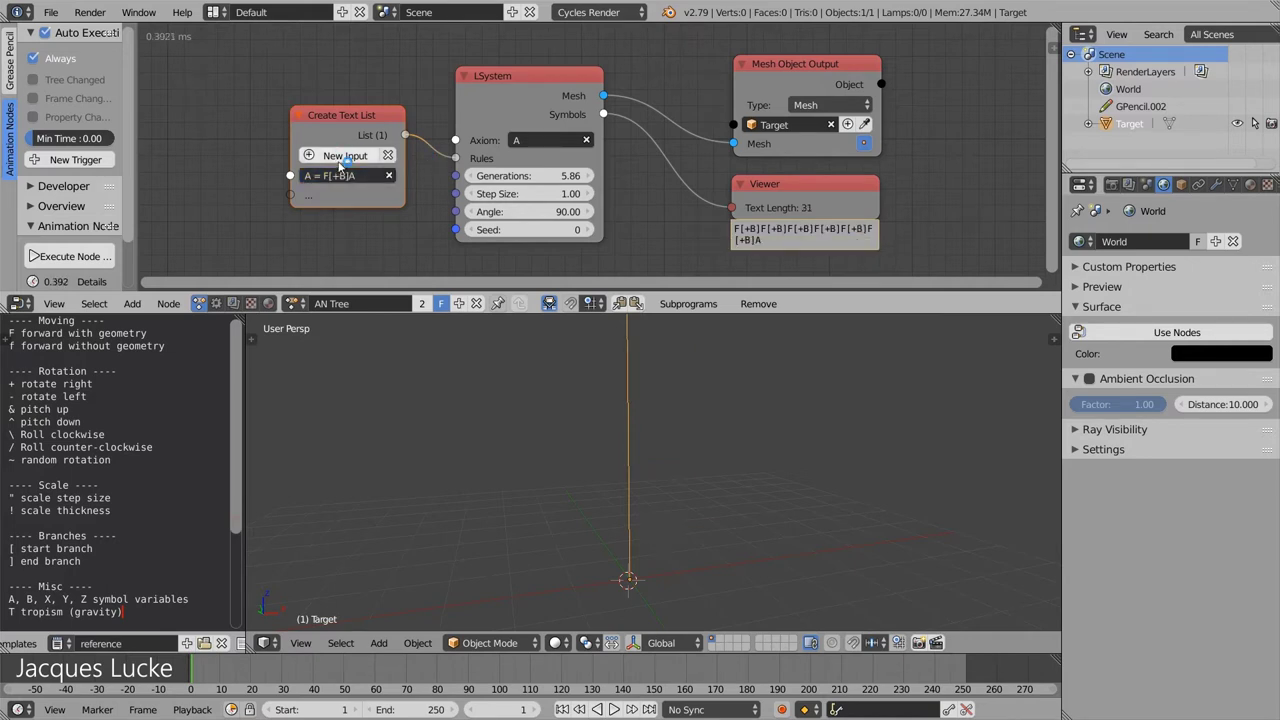
click(345, 155)
text(B)
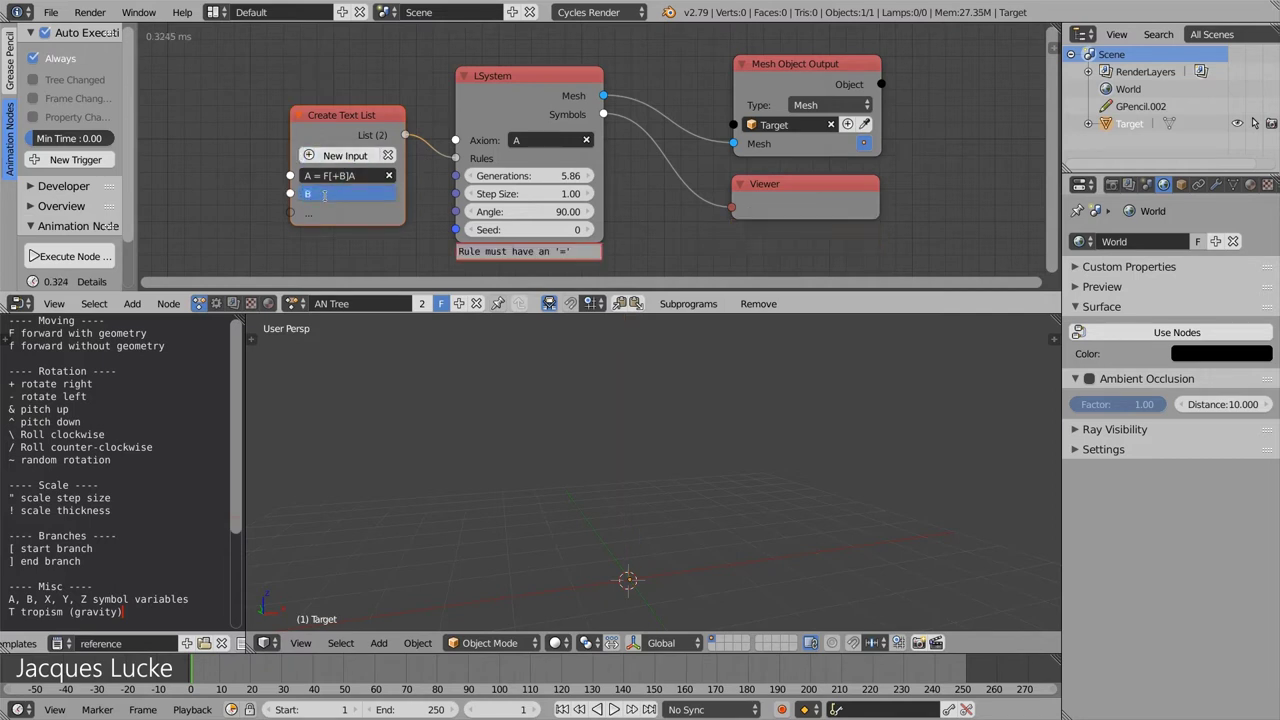
text( = )
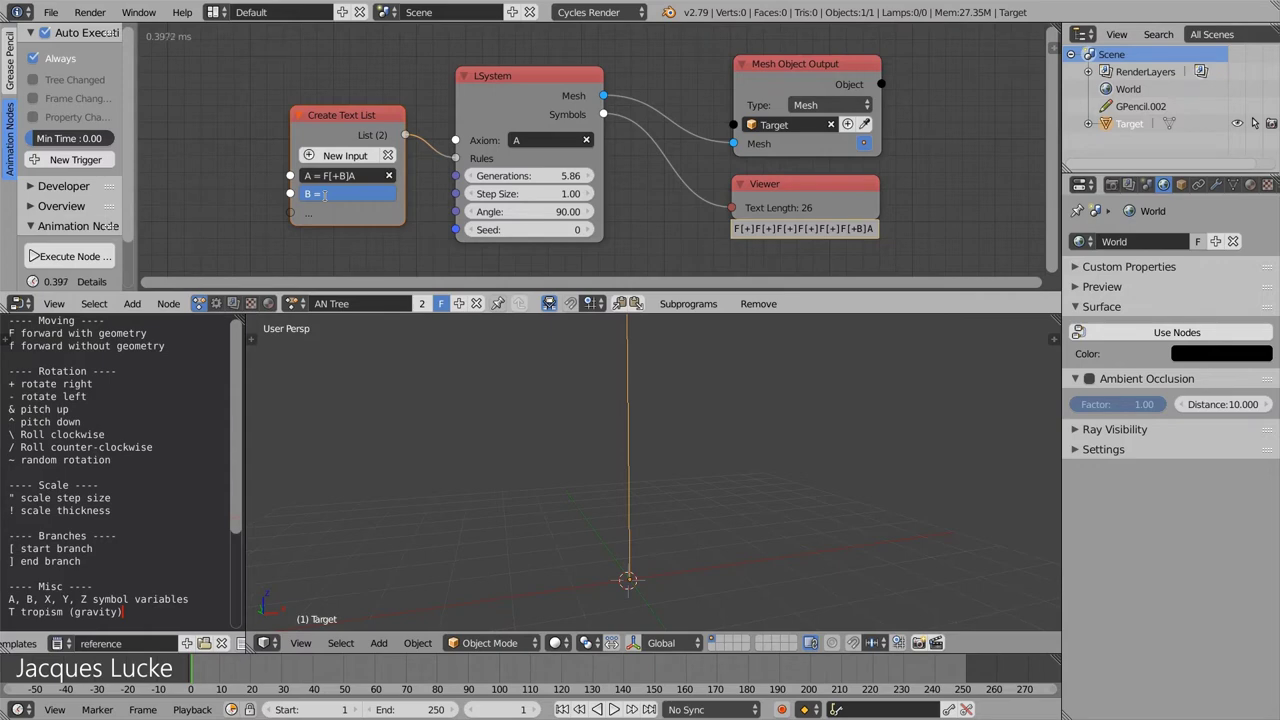
text(FB)
key(Return)
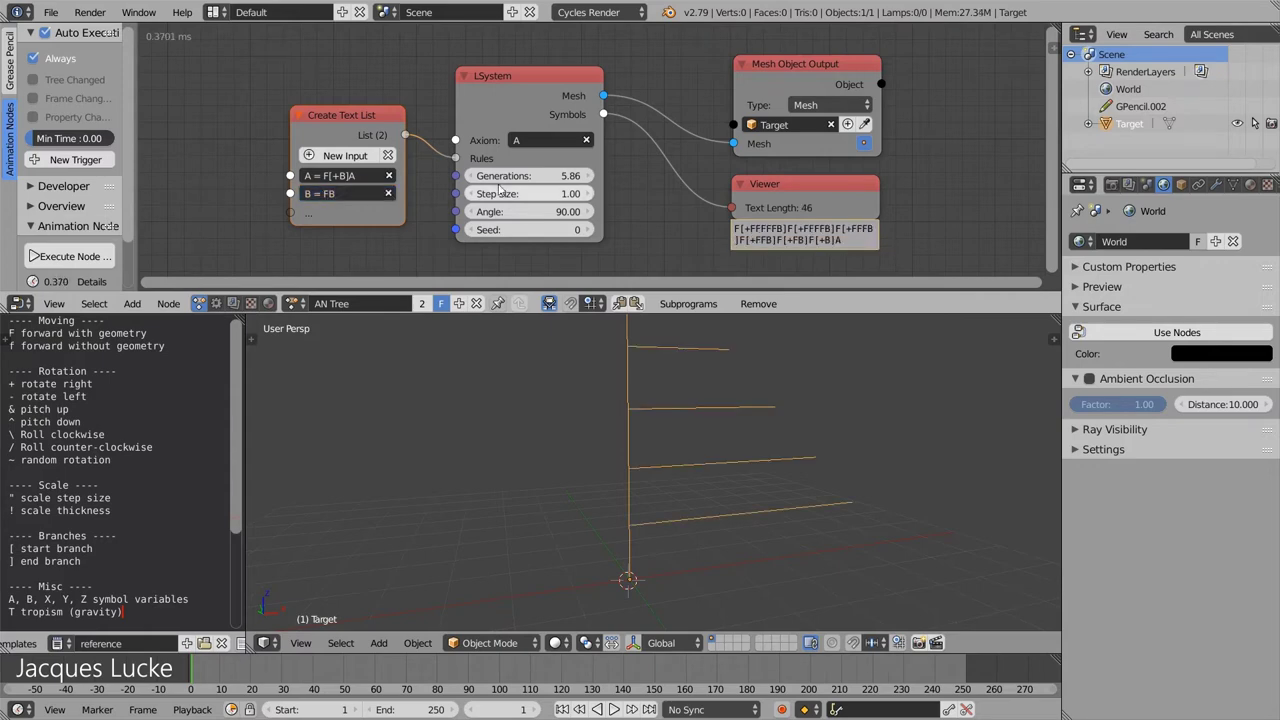
Set Generations to 6.70 and bring the whole Create Text List node into view
drag(497, 184, 470, 184)
middle_drag(718, 203, 692, 185)
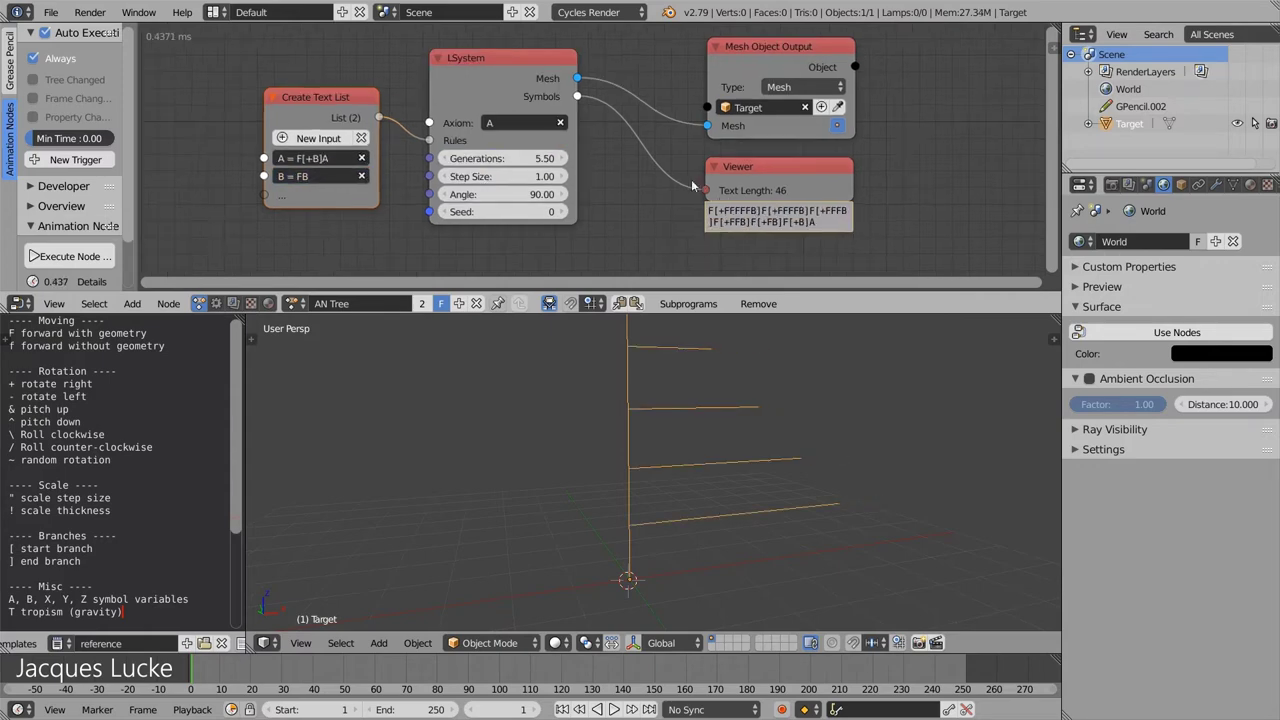
scroll(692, 185, up, 2)
scroll(692, 185, up, 1)
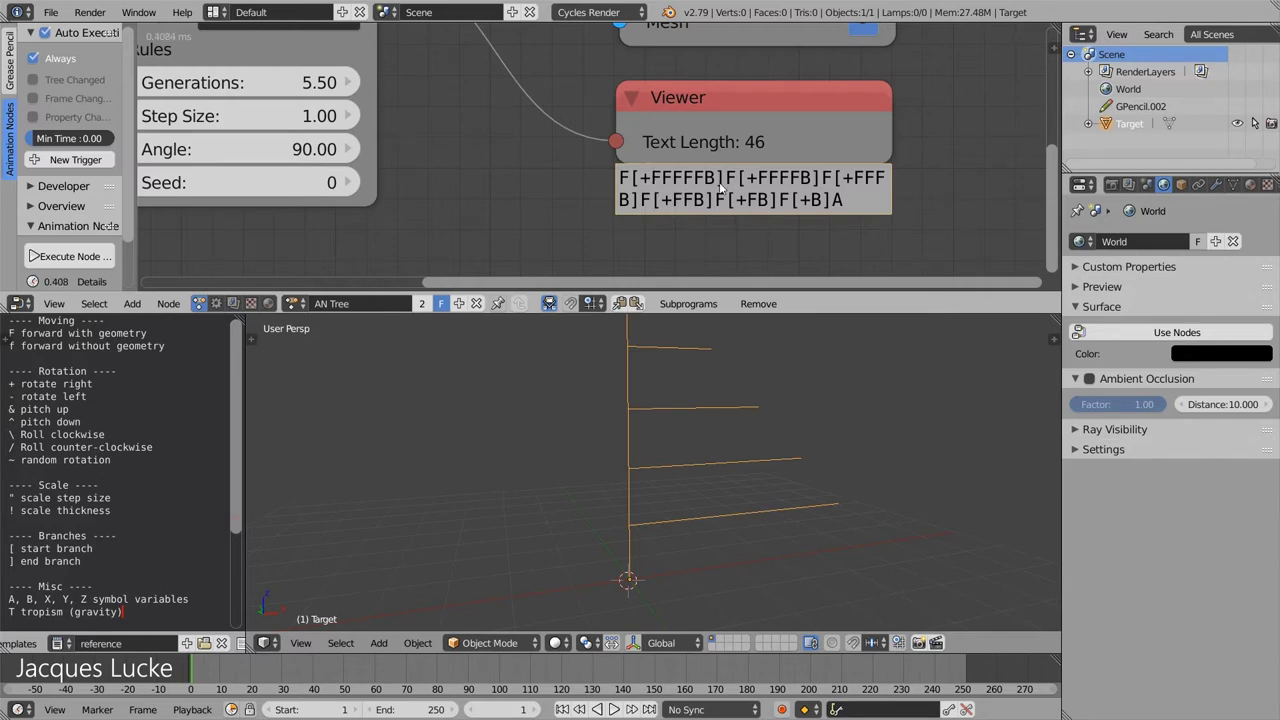
scroll(720, 183, down, 2)
mouse_move(380, 111)
mouse_down()
mouse_move(440, 111)
mouse_move(373, 111)
mouse_move(410, 111)
mouse_up()
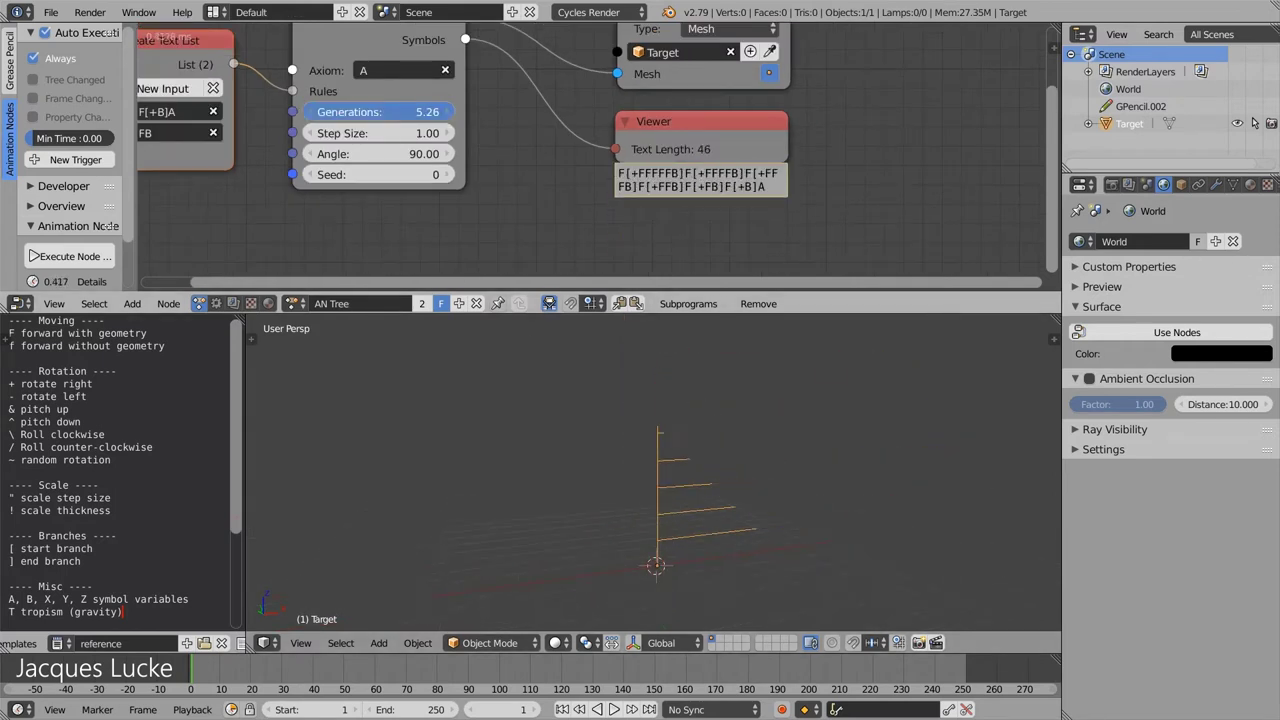
middle_drag(358, 197, 541, 212)
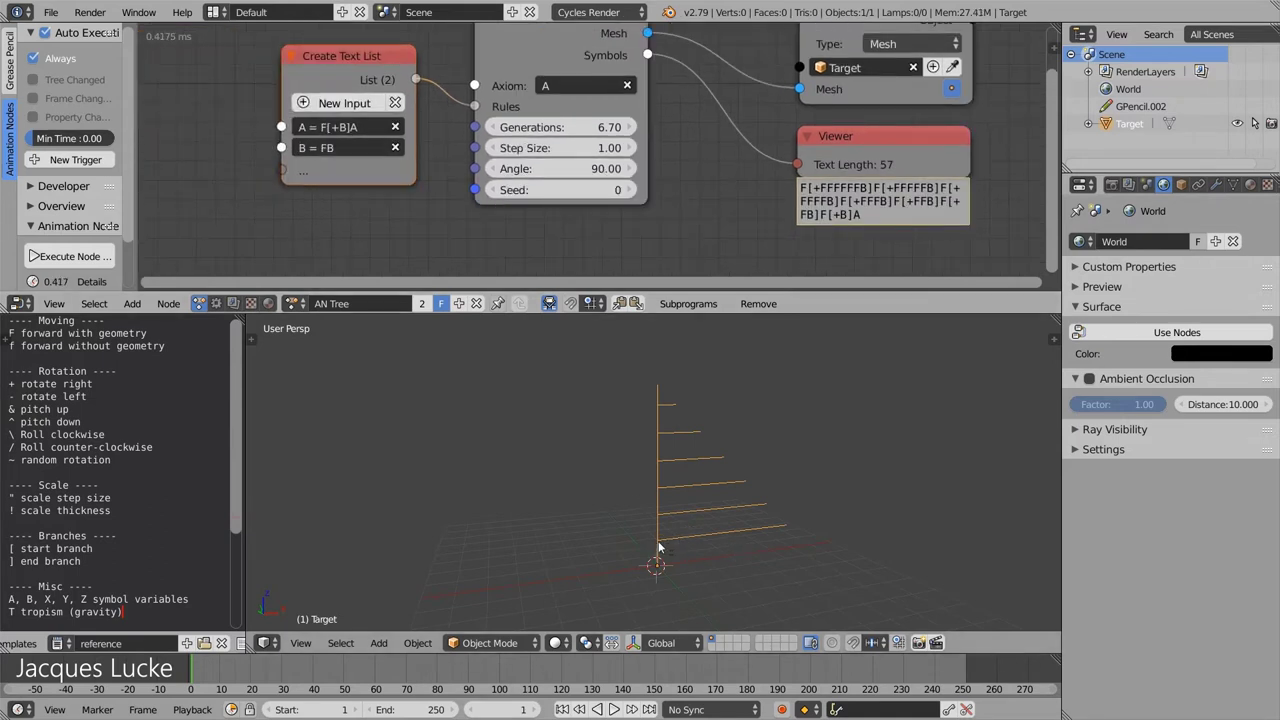
Inspect the tree in Edit Mode, selecting two vertices on a lower branch
key(Tab)
scroll(691, 528, up, 2)
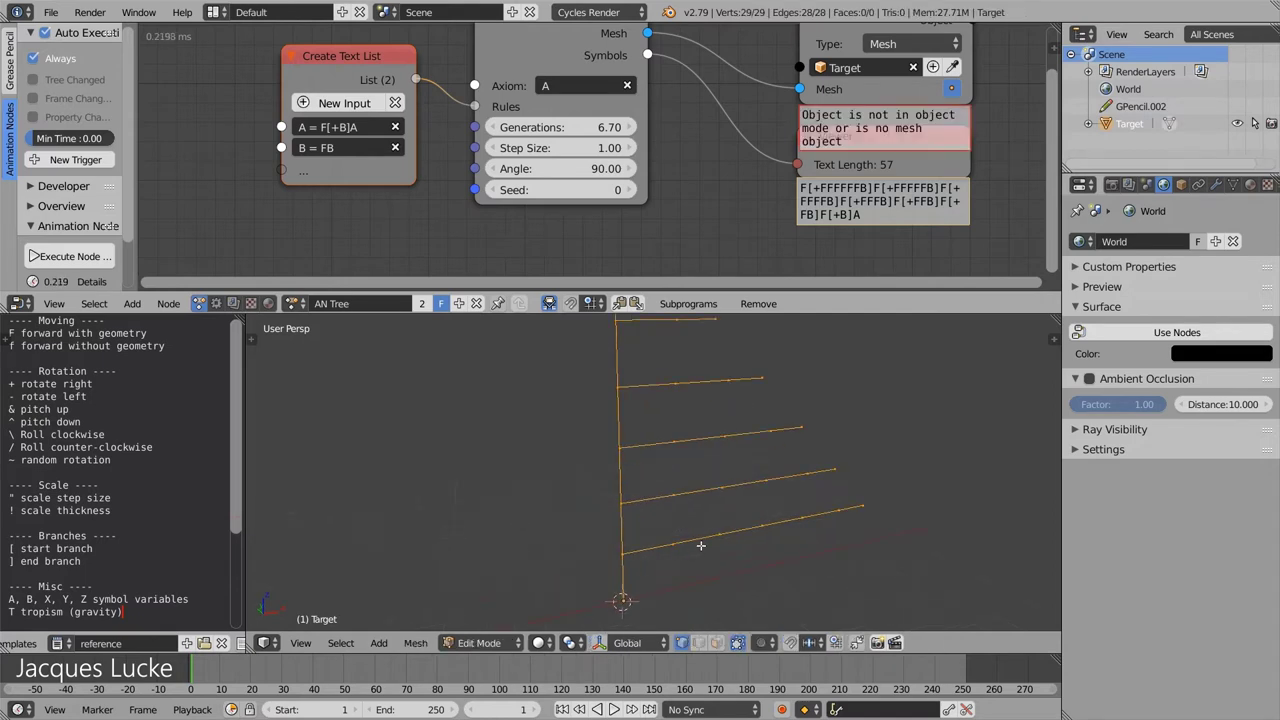
scroll(701, 545, up, 2)
right_click(659, 544)
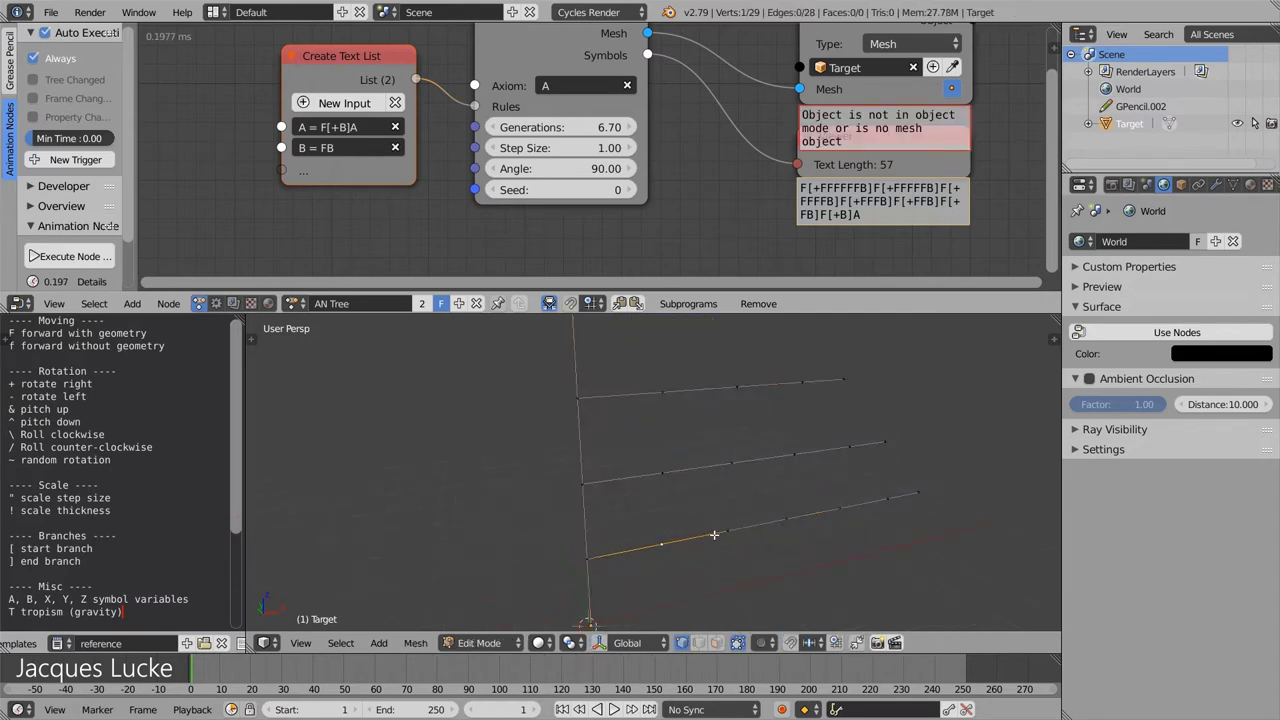
right_click(727, 530)
scroll(713, 515, down, 2)
scroll(686, 528, down, 2)
scroll(692, 545, down, 2)
scroll(710, 565, down, 2)
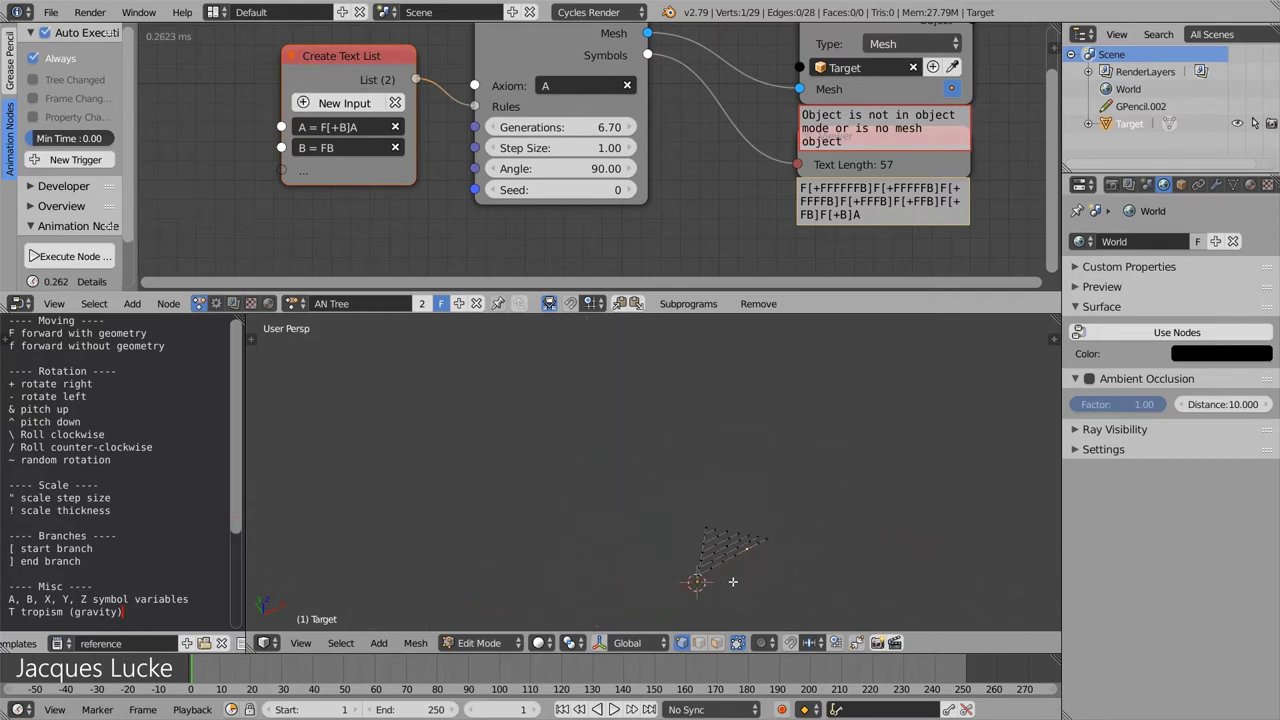
key(Tab)
Draw a grease pencil stroke beside the tree, then delete its layer
mouse_move(717, 569)
mouse_down()
mouse_move(766, 578)
mouse_move(700, 617)
mouse_up()
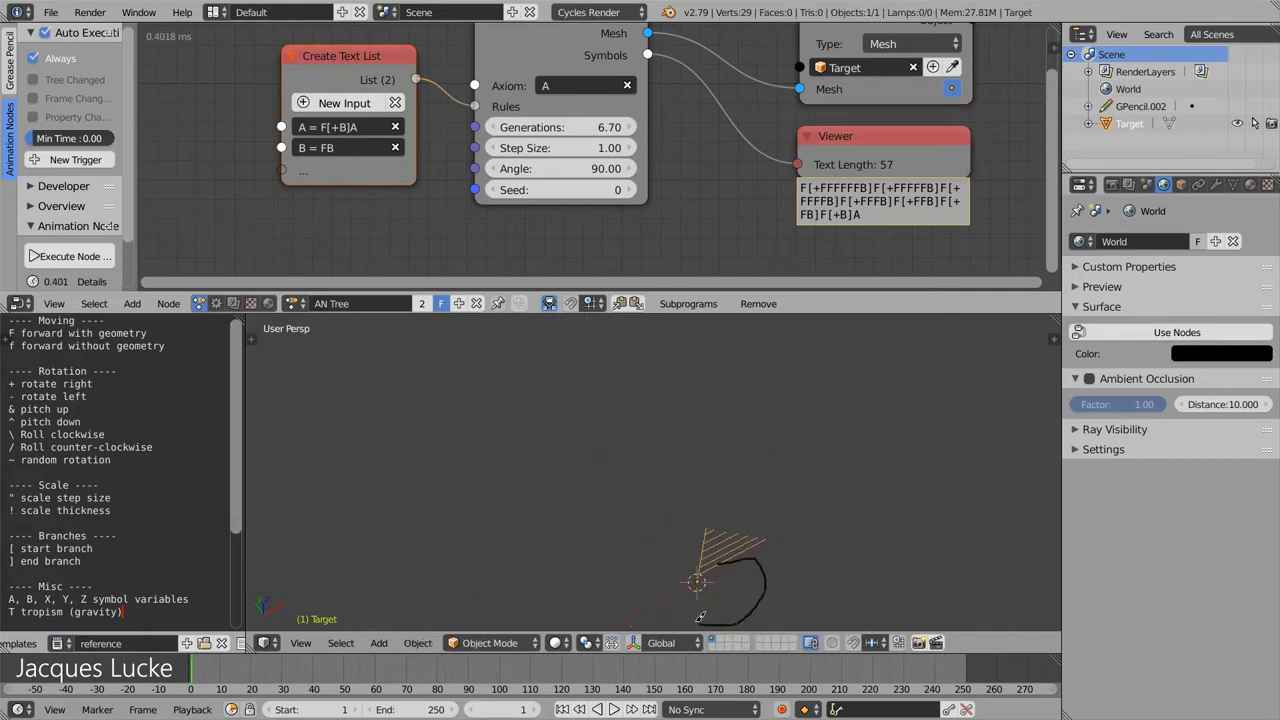
click(1051, 341)
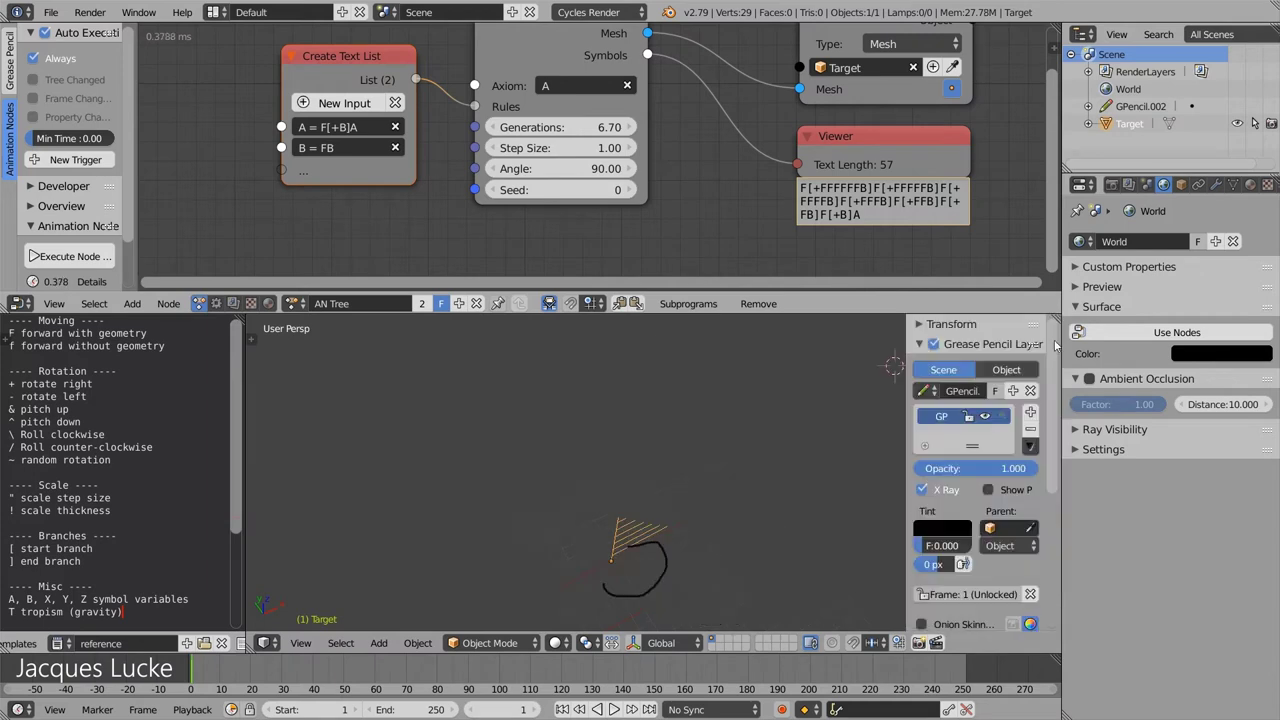
click(1030, 429)
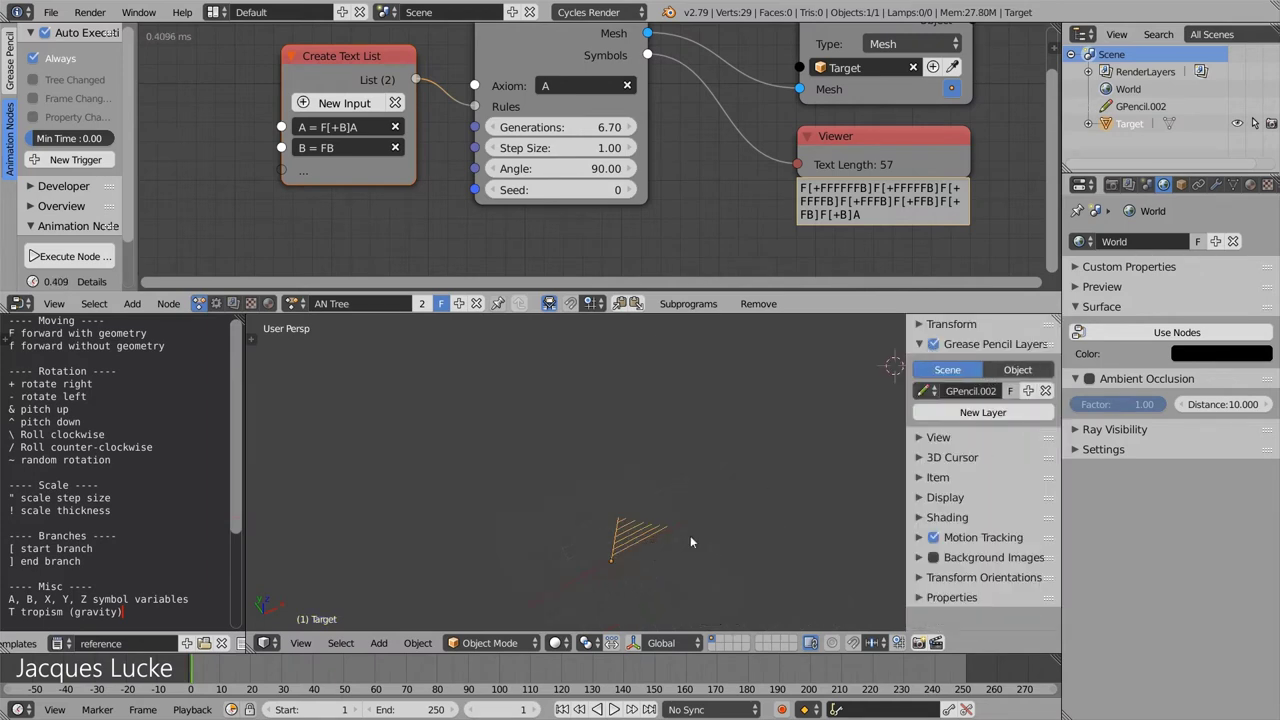
Change rule B to F&B so the side branches pitch upward
middle_drag(630, 540, 514, 427)
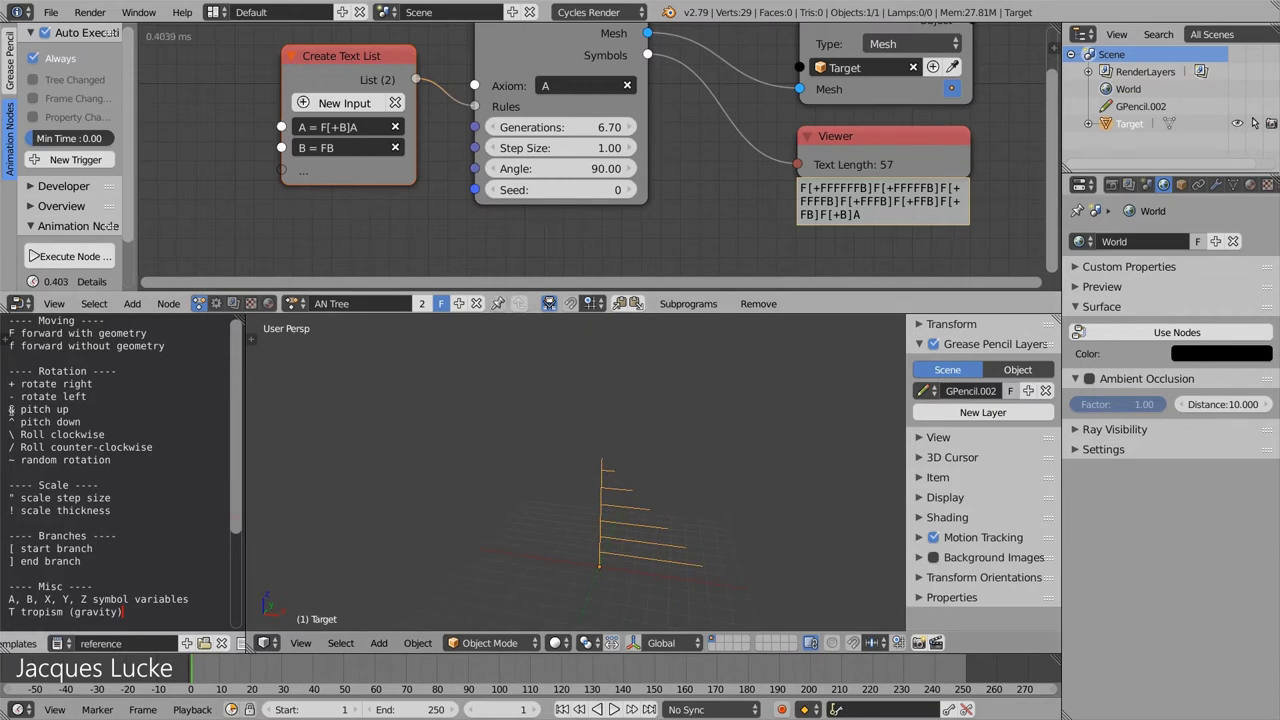
drag(12, 409, 68, 409)
click(319, 150)
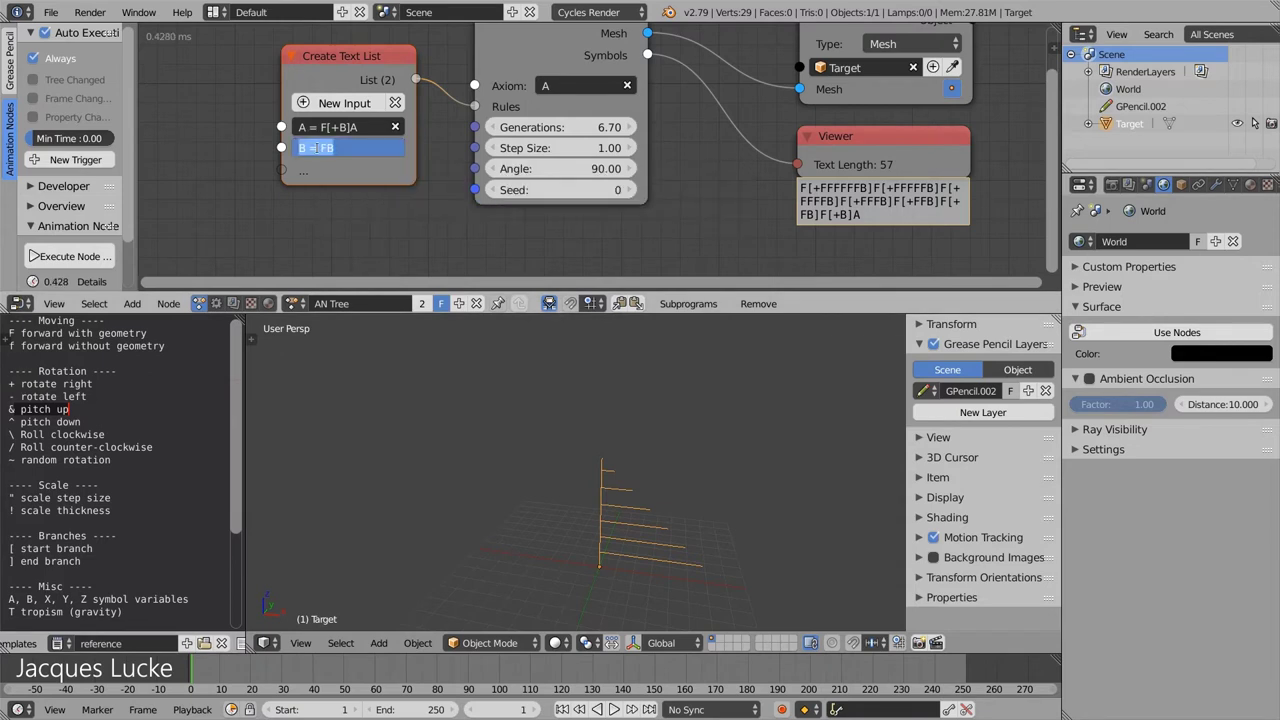
text(&)
key(Return)
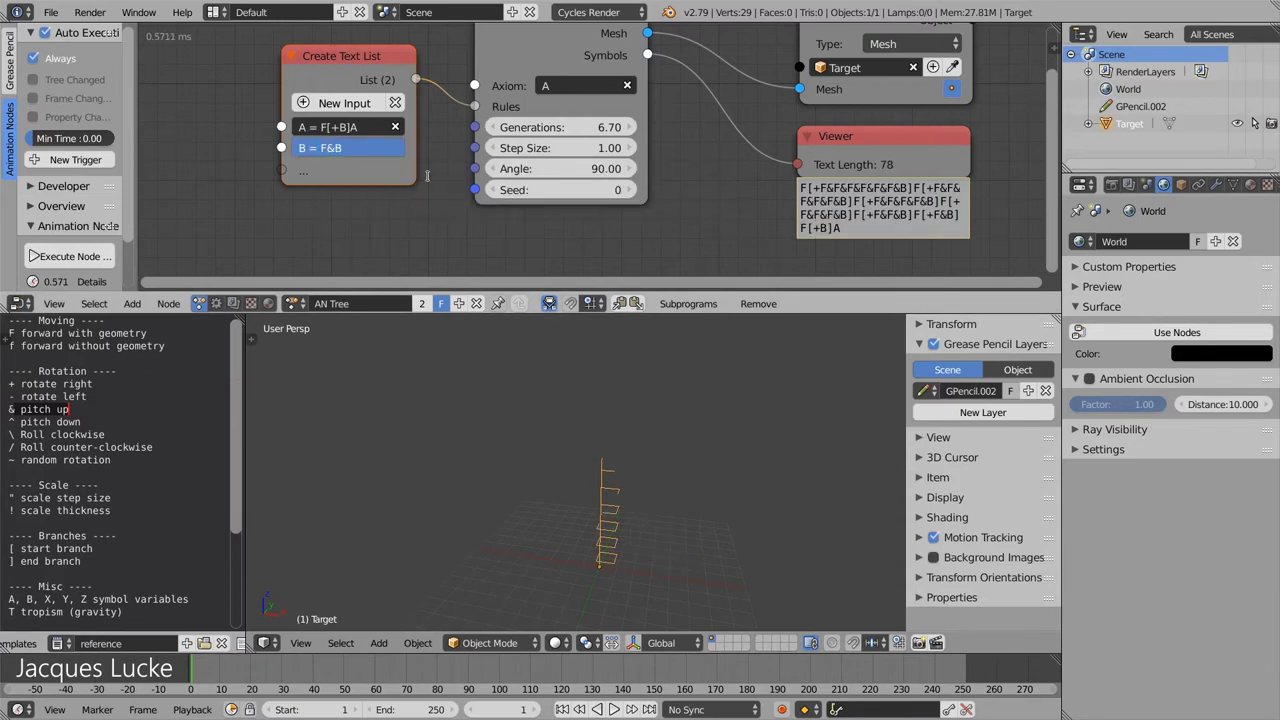
Lower Generations to 3.46 and view the three 37.53° slanted branches from a low angle
click(388, 202)
scroll(568, 558, up, 3)
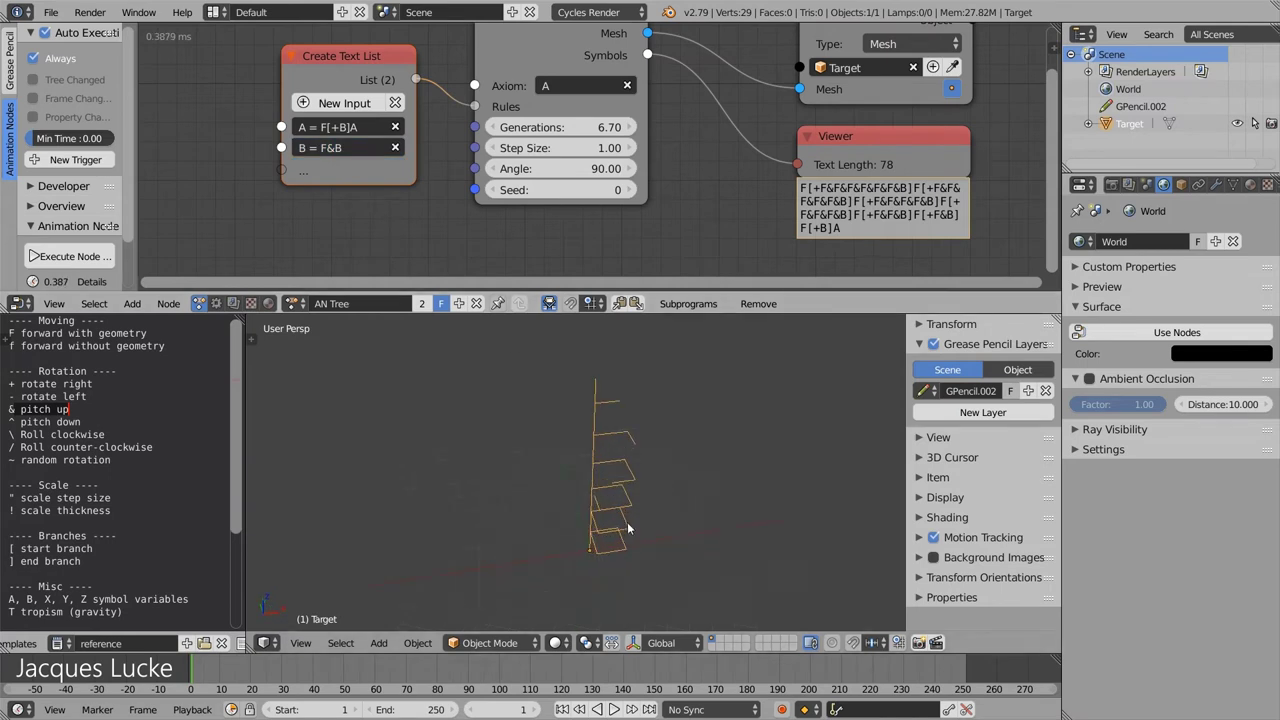
middle_drag(568, 558, 557, 407)
mouse_move(560, 127)
mouse_down()
mouse_move(520, 127)
mouse_move(577, 186)
mouse_move(522, 168)
mouse_up()
middle_drag(580, 551, 609, 544)
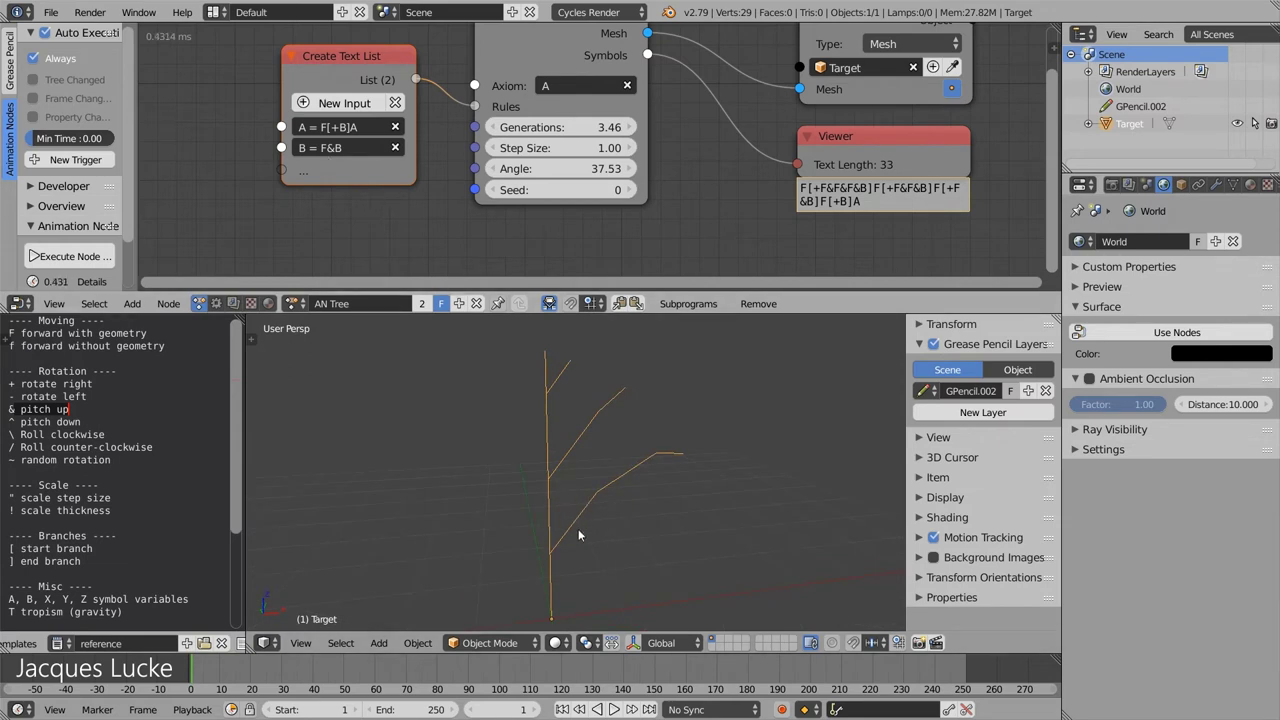
click(567, 168)
Set Angle to 90 and change rule B to F&(5)B
text(90)
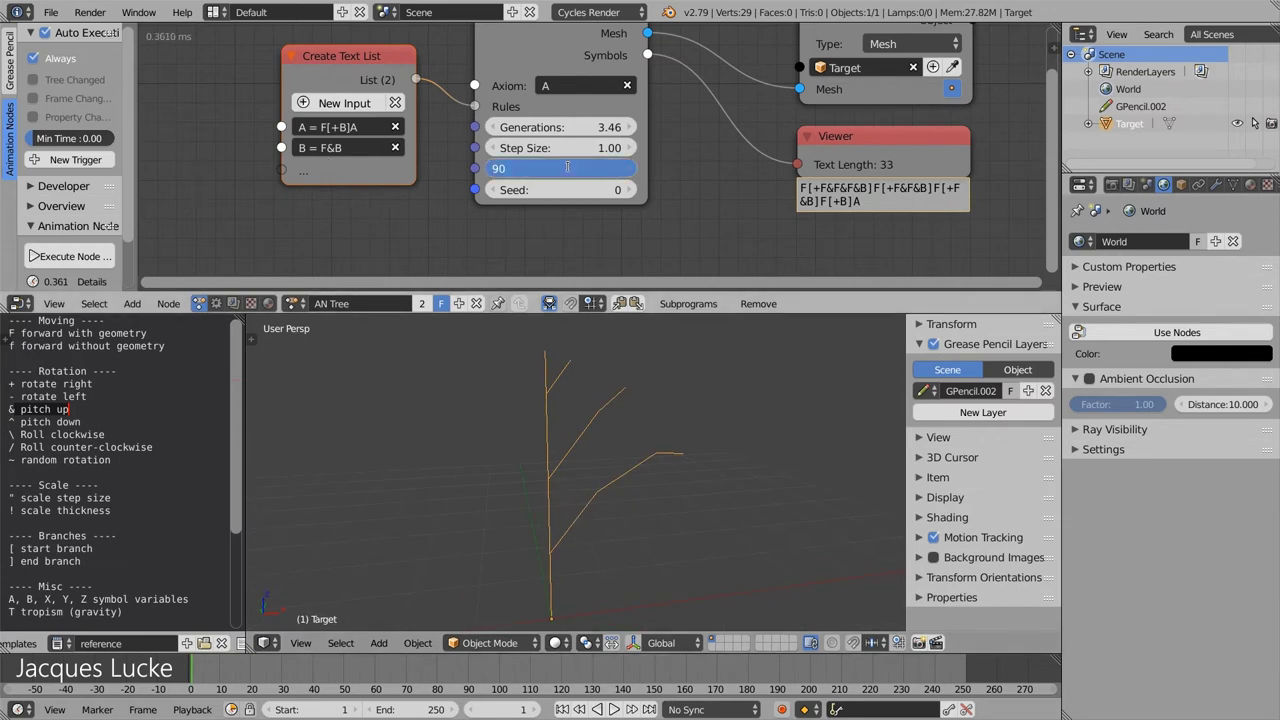
key(Return)
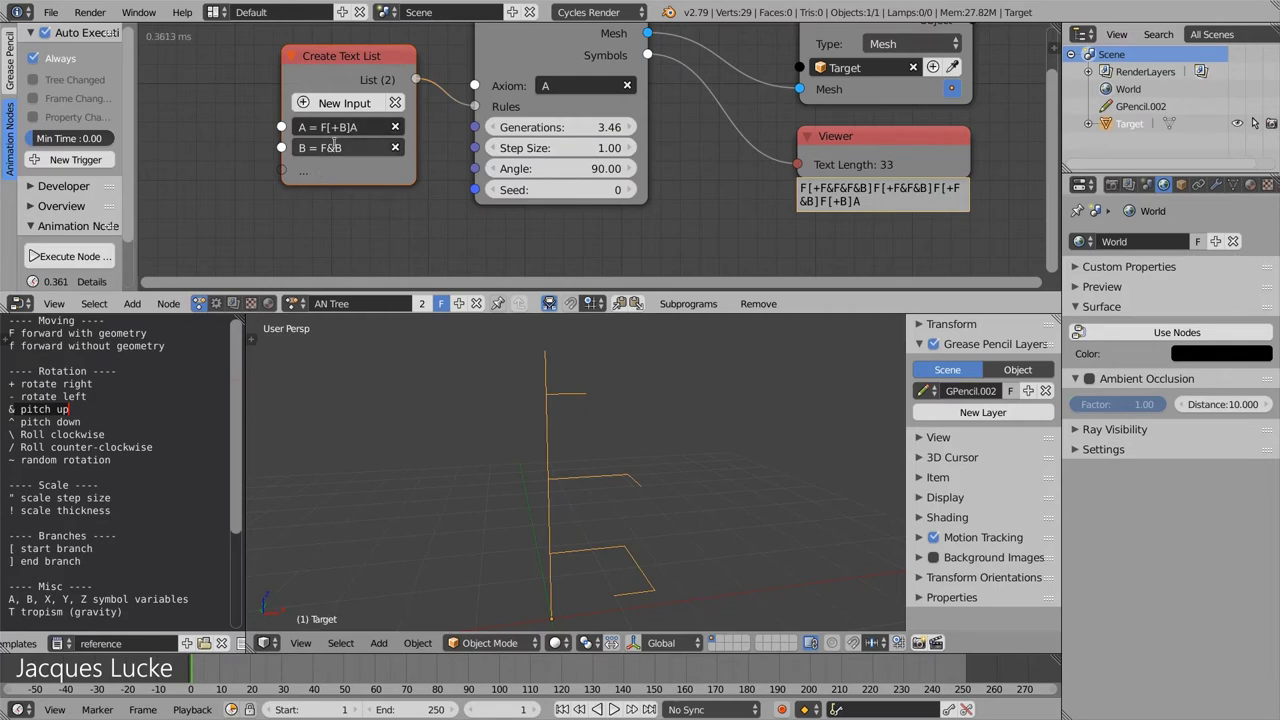
click(334, 143)
text((5)
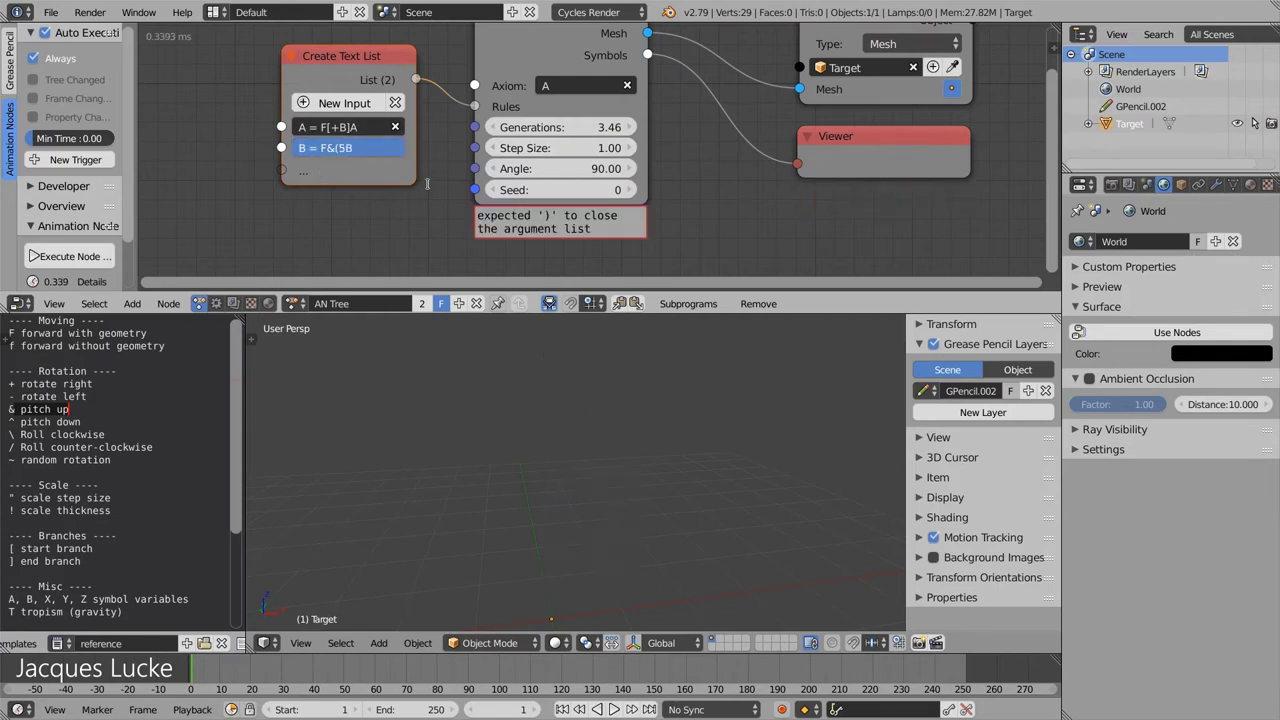
text())
key(Return)
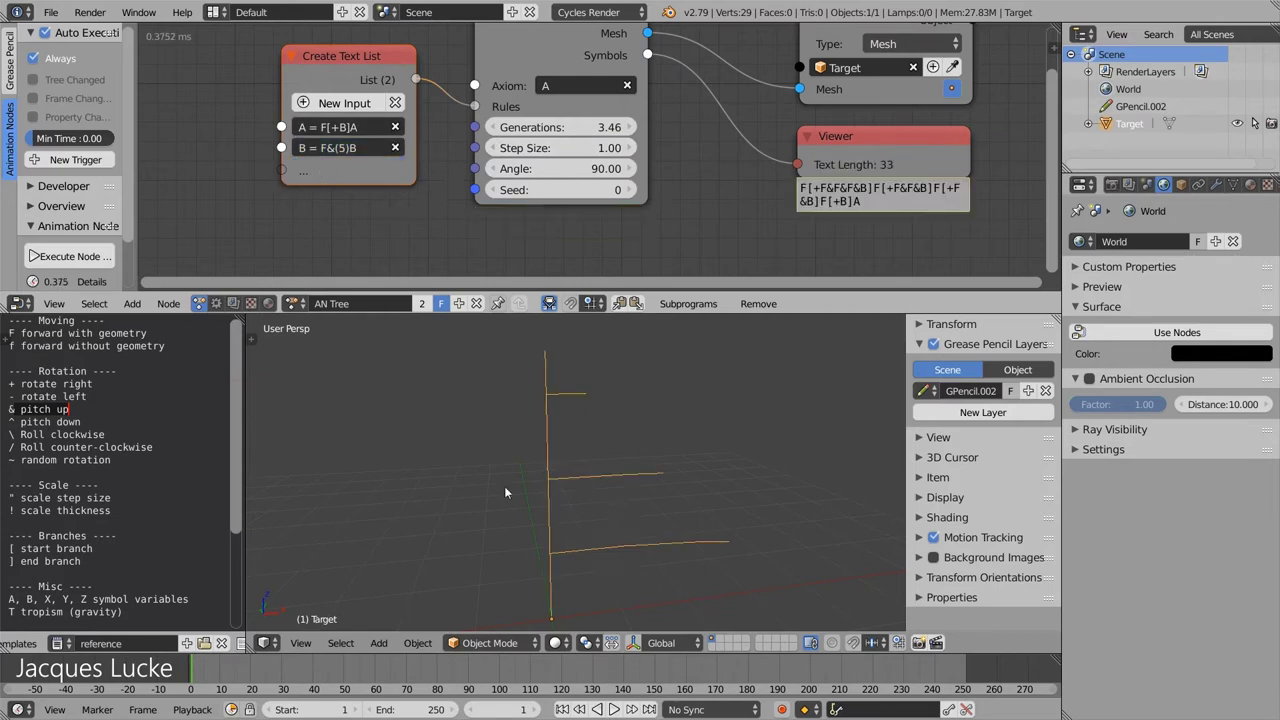
Zoom out to see the whole tree and change rule B to F&(10)B
scroll(575, 490, down, 5)
middle_drag(646, 497, 651, 475)
click(343, 151)
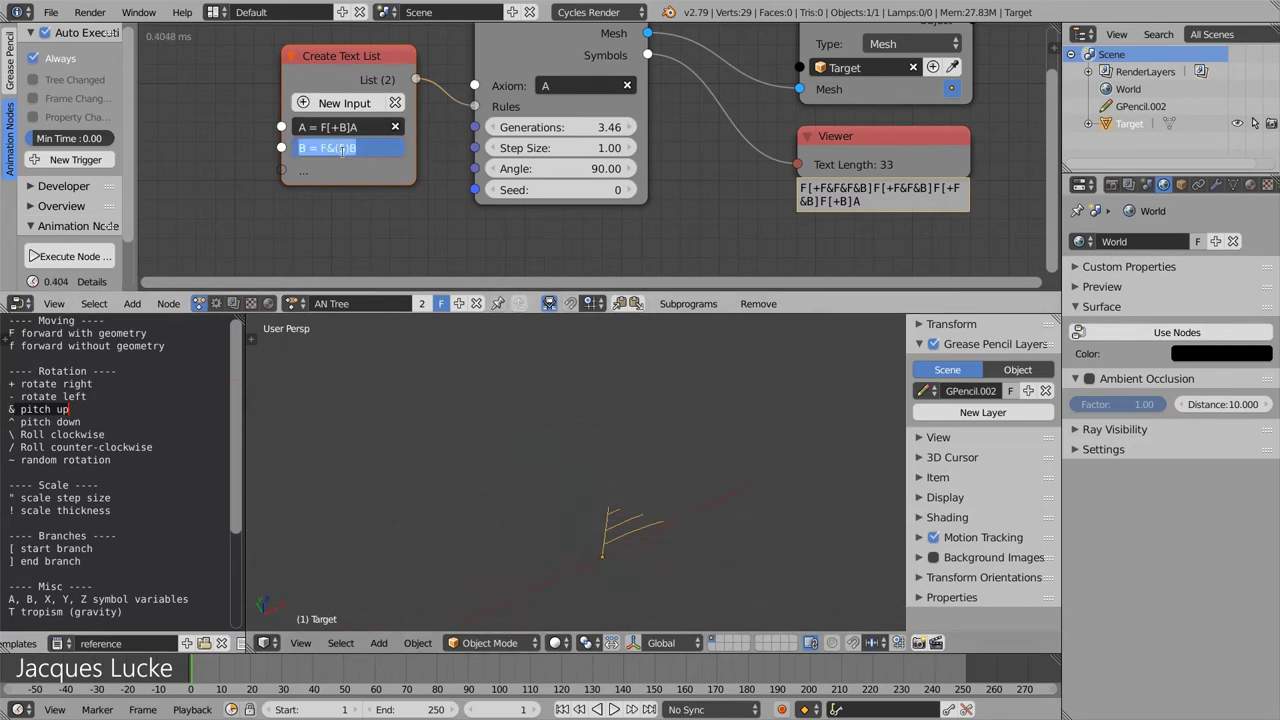
key(Escape)
text(0)
key(Return)
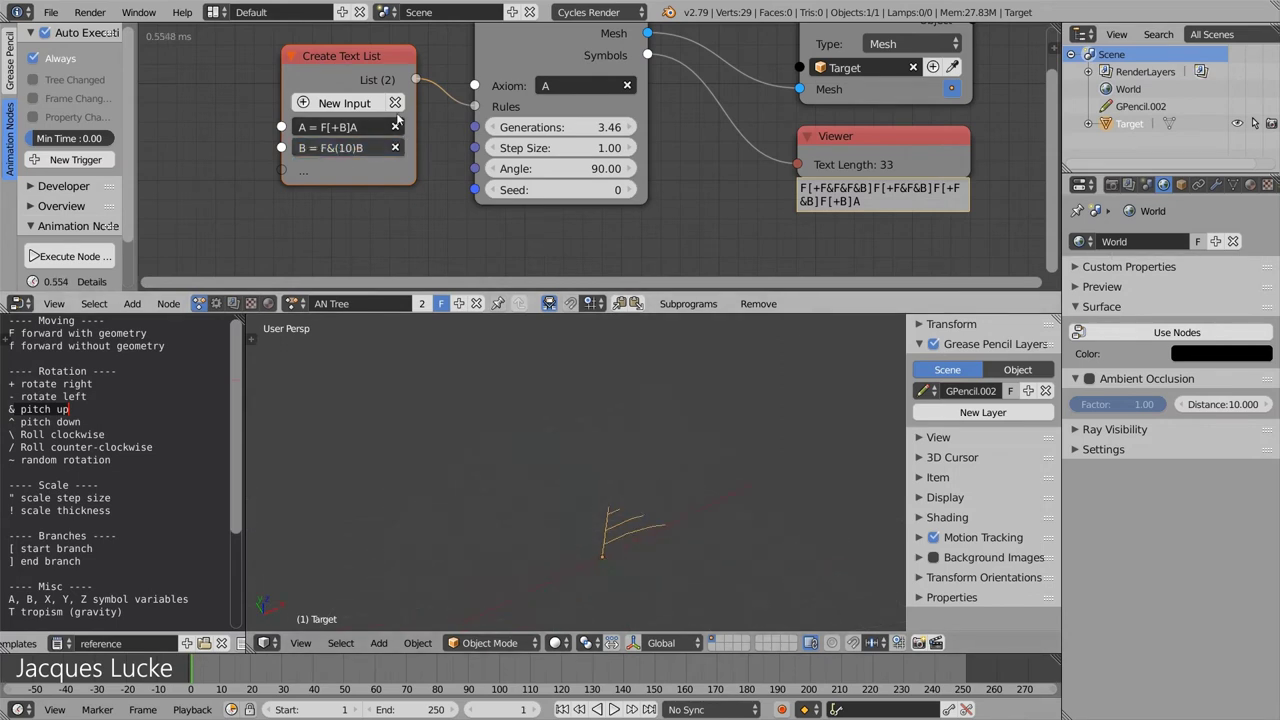
Sweep Generations up to about 35, then settle on 7.39
mouse_move(554, 139)
mouse_down()
mouse_move(542, 146)
mouse_move(700, 146)
mouse_up()
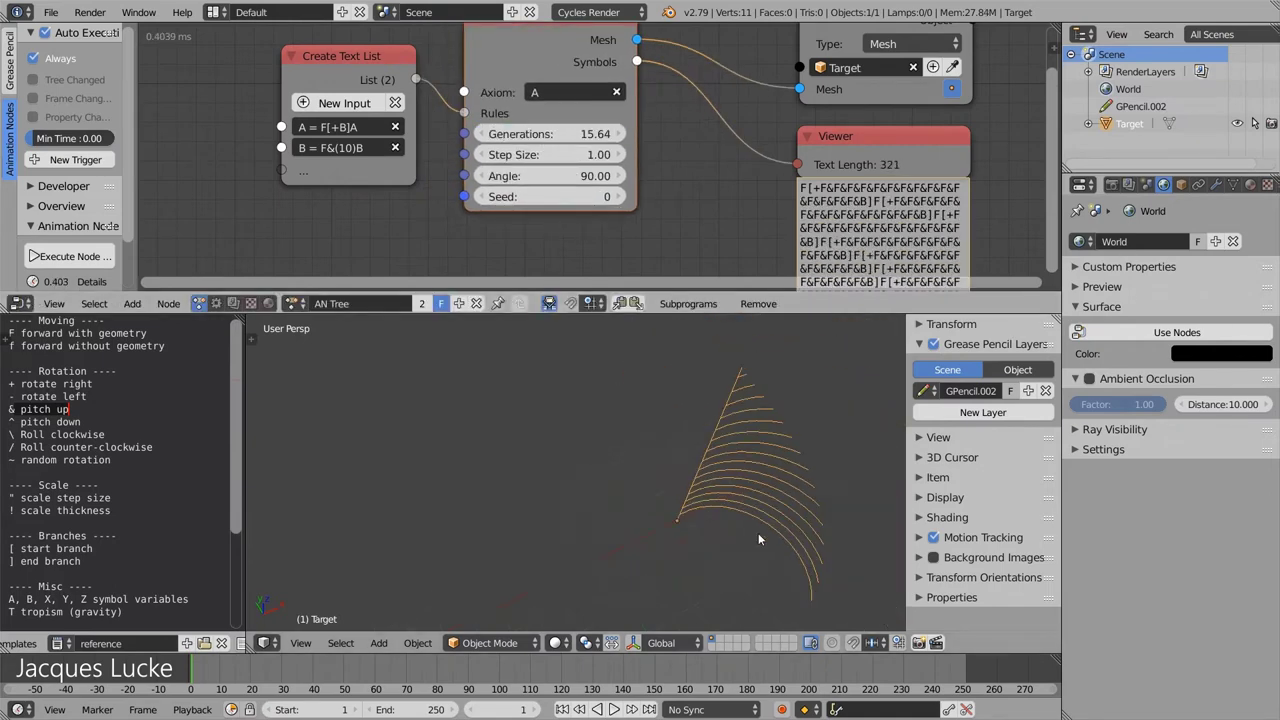
drag(560, 134, 720, 134)
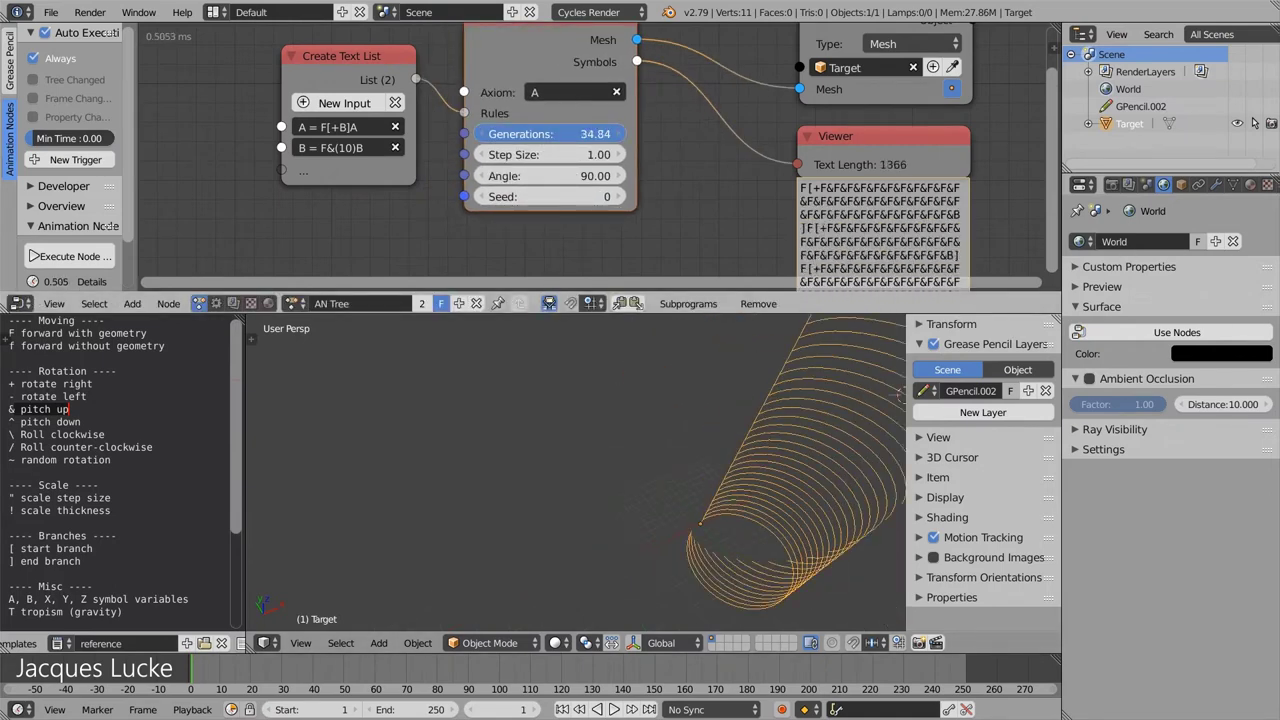
drag(560, 134, 420, 134)
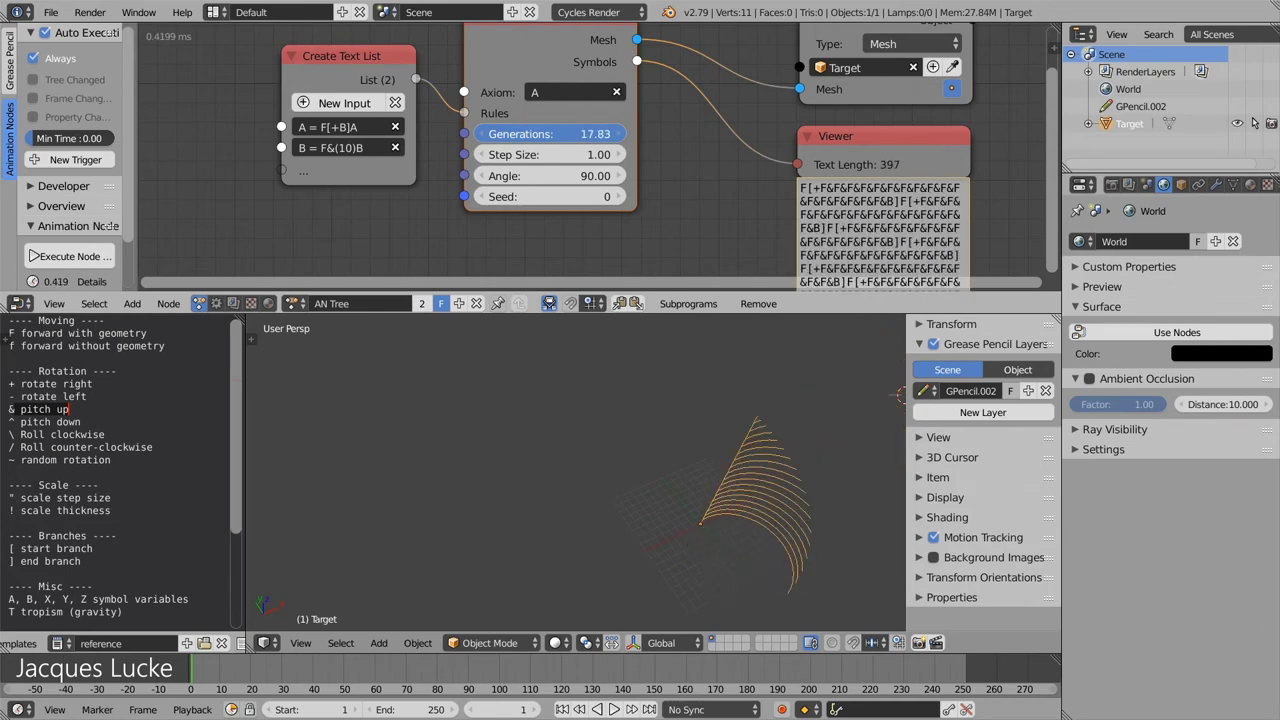
drag(560, 134, 470, 134)
mouse_move(832, 532)
middle_down()
mouse_move(520, 450)
mouse_move(635, 456)
mouse_move(617, 518)
middle_up()
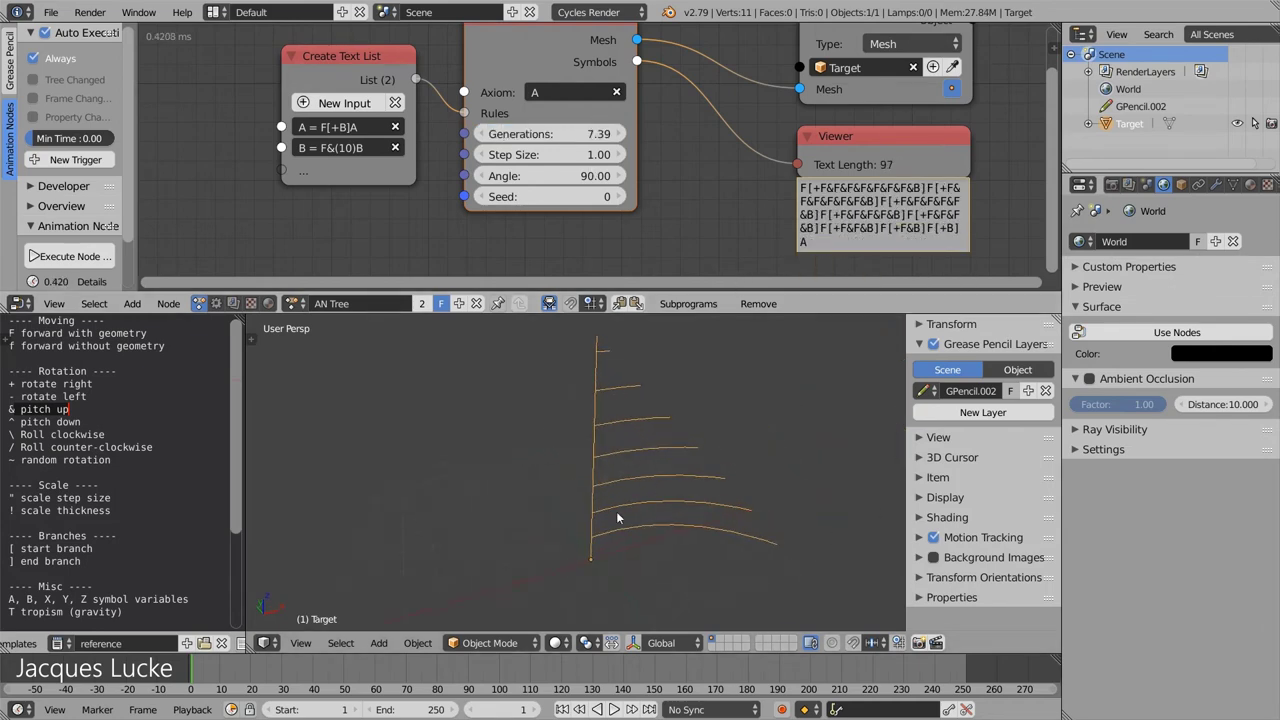
Inspect the gently curving branches in Edit Mode, then return to Object Mode
key(Tab)
scroll(615, 533, up, 2)
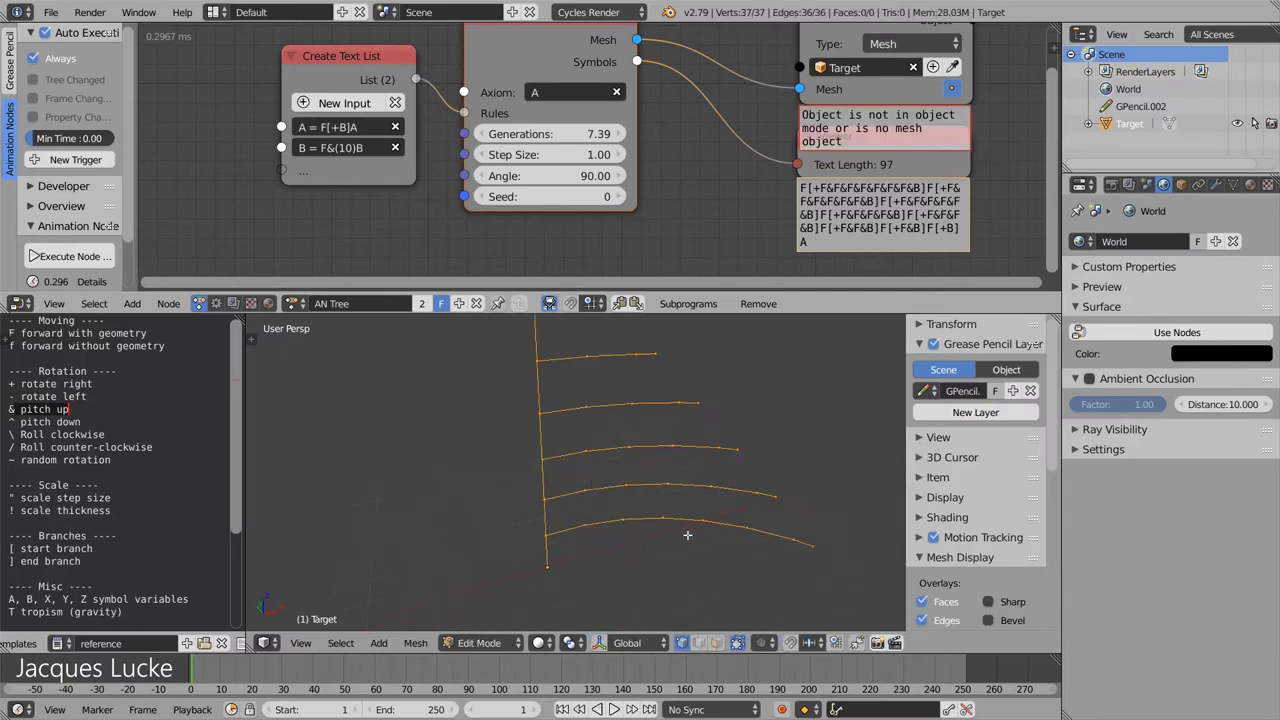
scroll(686, 534, up, 3)
key(Tab)
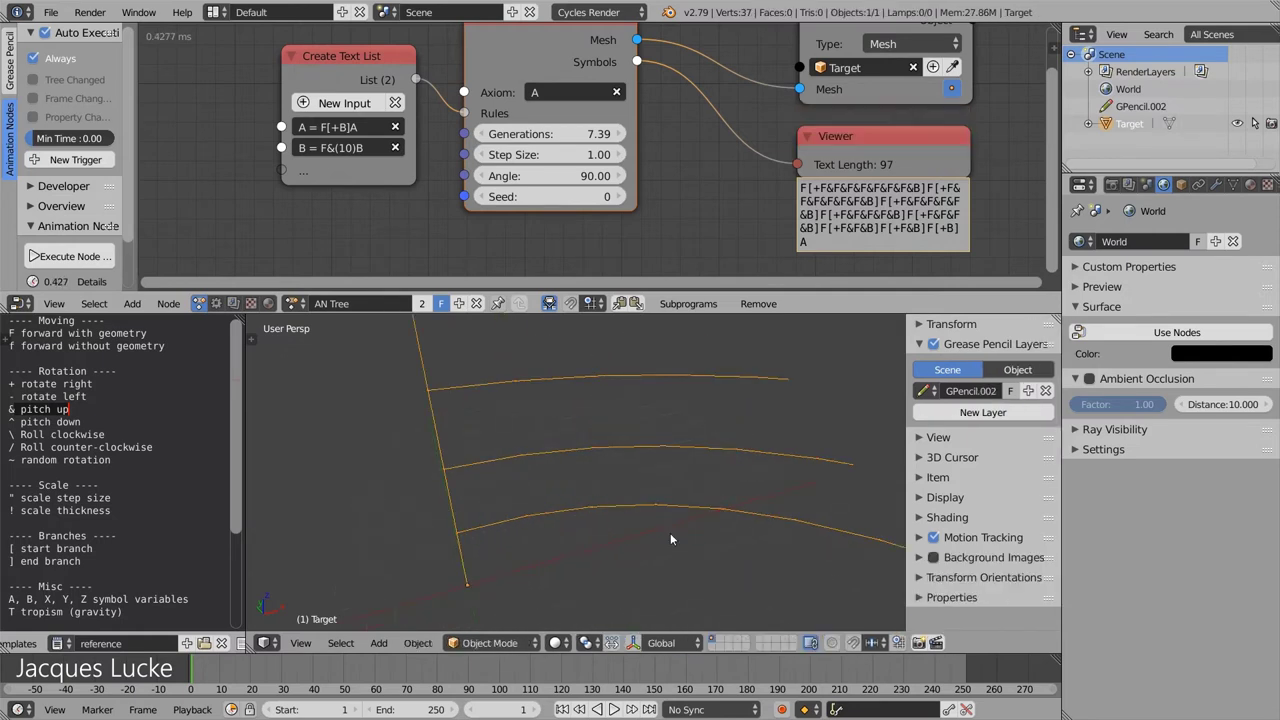
click(330, 148)
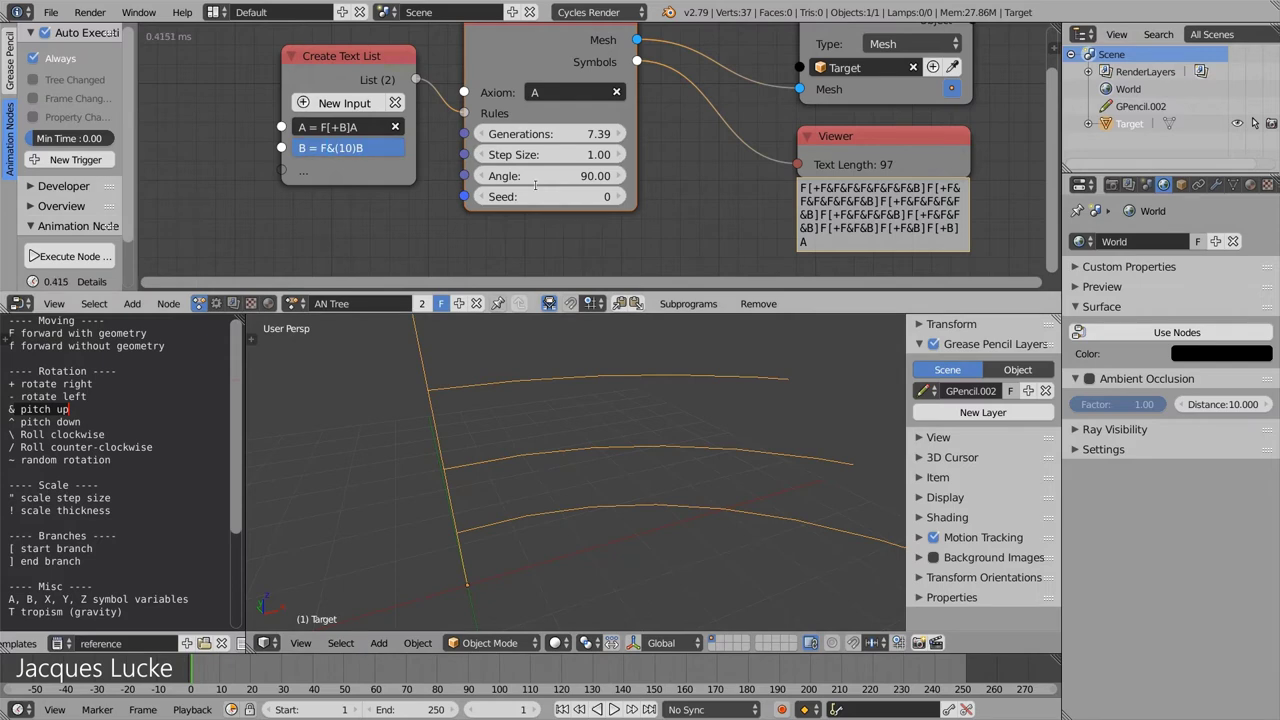
Change rule B to F(0.2)&(10)B and set Generations to 15.04
text((0.2)
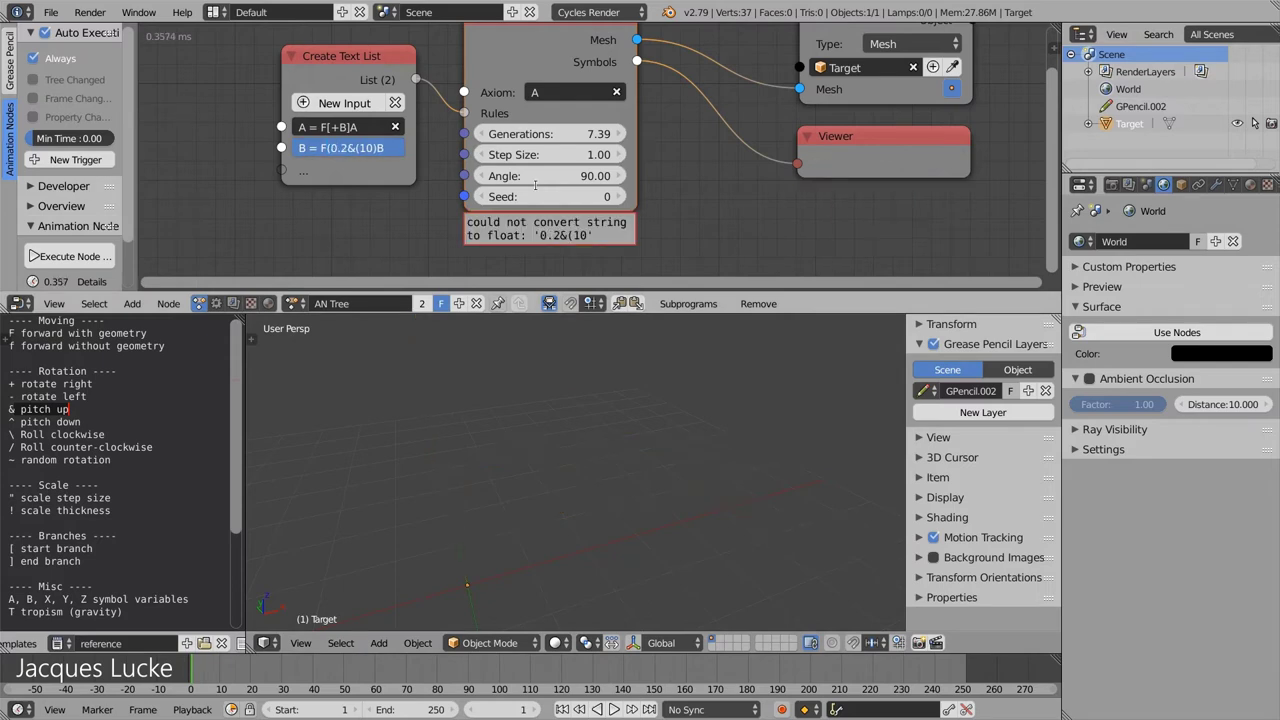
text())
key(Return)
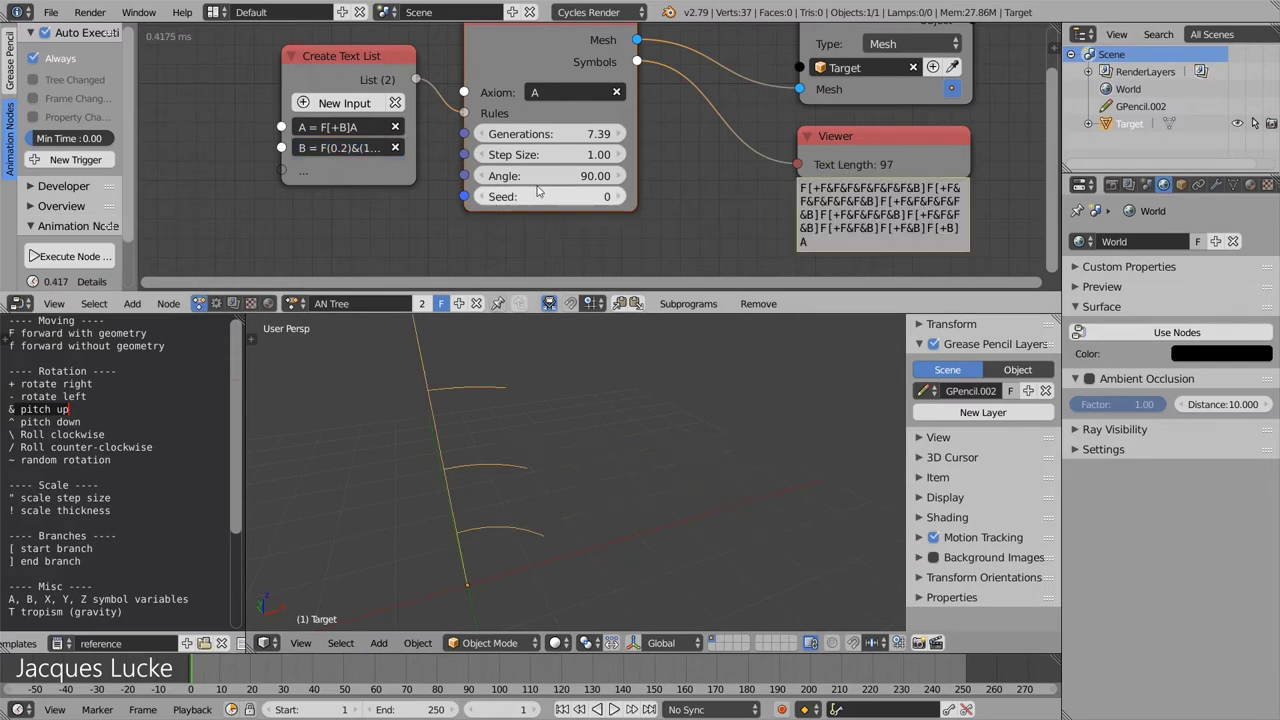
scroll(504, 491, down, 2)
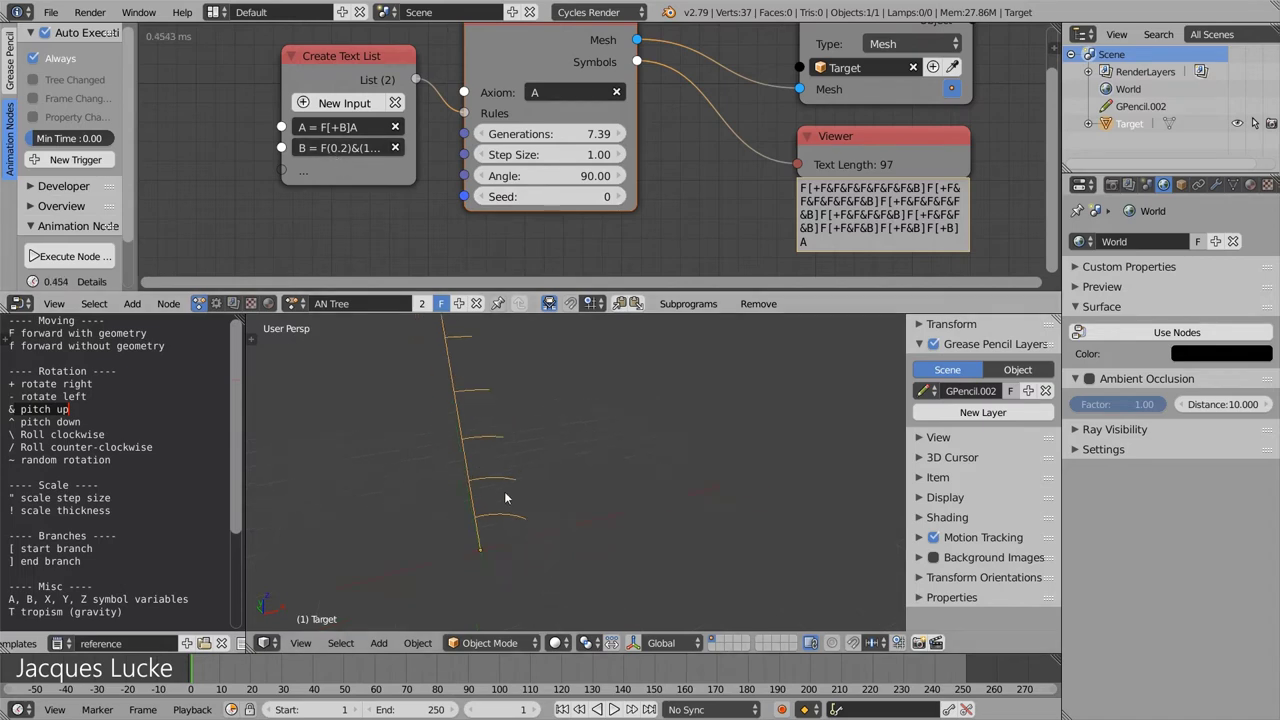
scroll(540, 518, down, 1)
drag(556, 133, 610, 133)
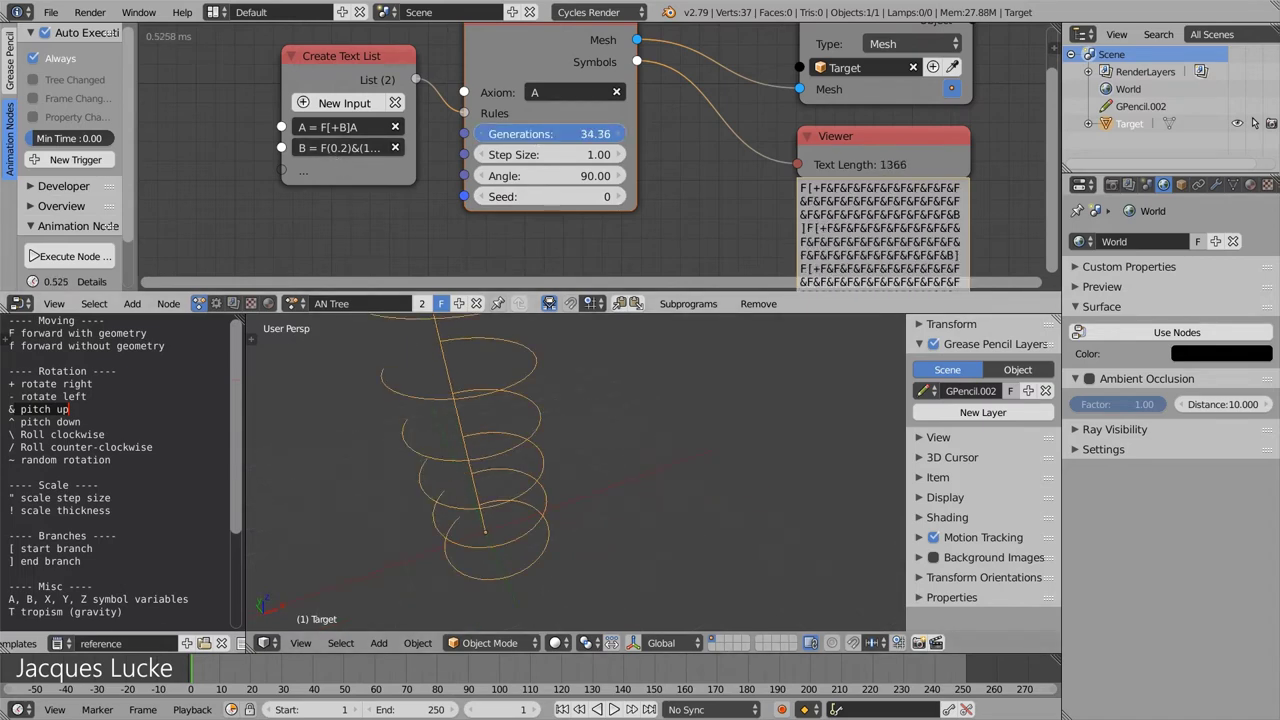
drag(610, 133, 600, 133)
mouse_move(545, 483)
middle_down()
mouse_move(659, 521)
mouse_move(648, 499)
mouse_move(690, 470)
middle_up()
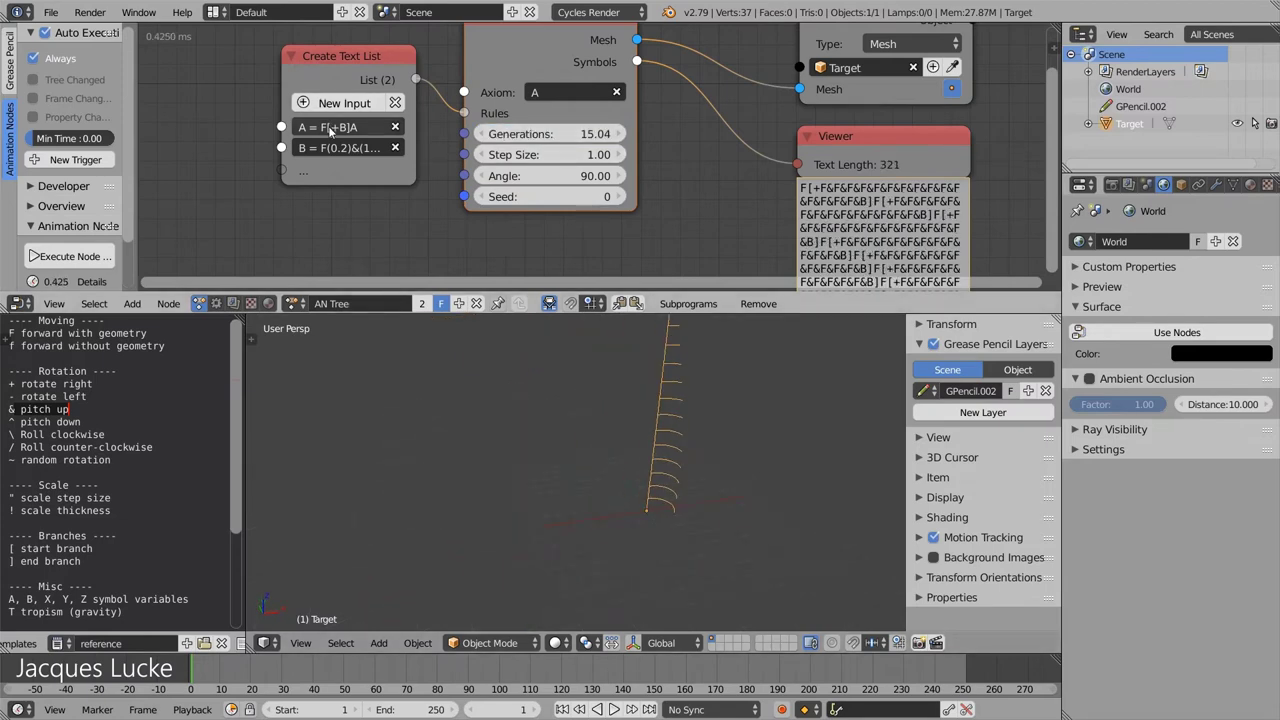
Change rule A to F(0.1)[+B]A, set Generations to 28.75, and orbit the curved sheet
click(326, 127)
text(()
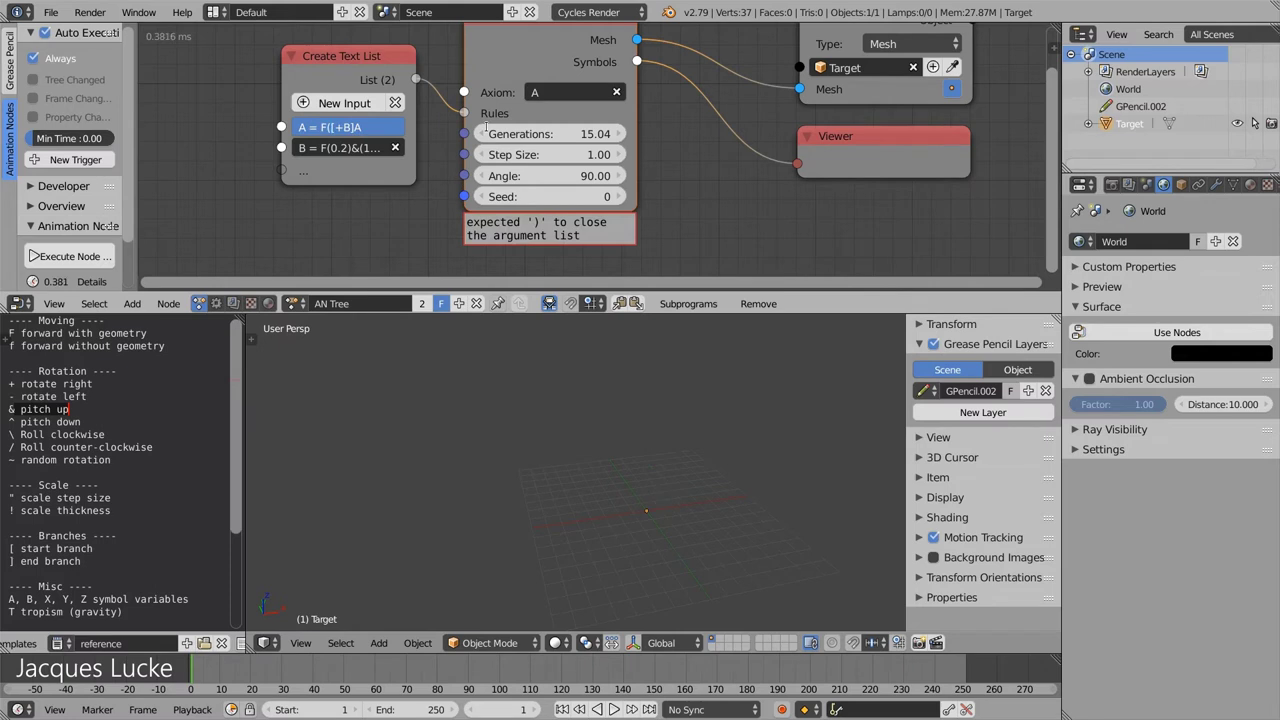
text(0.1)
text())
key(Return)
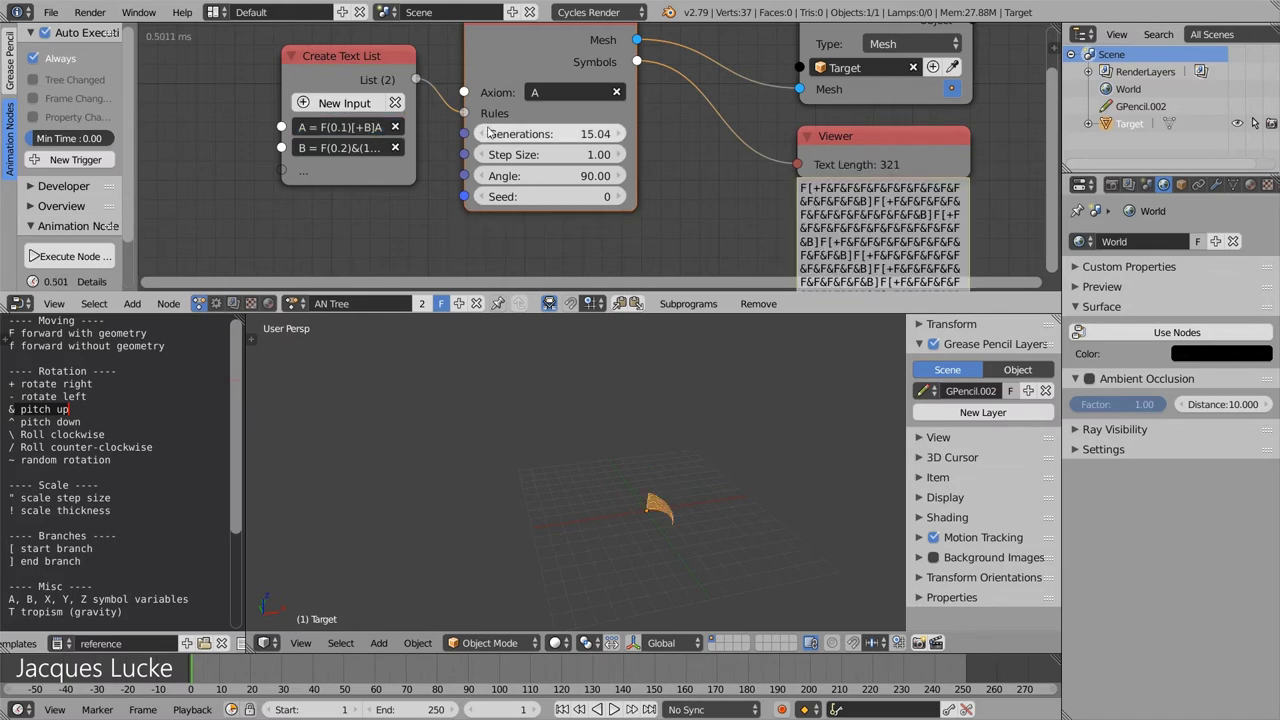
mouse_move(550, 133)
mouse_down()
mouse_move(600, 133)
mouse_move(560, 133)
mouse_up()
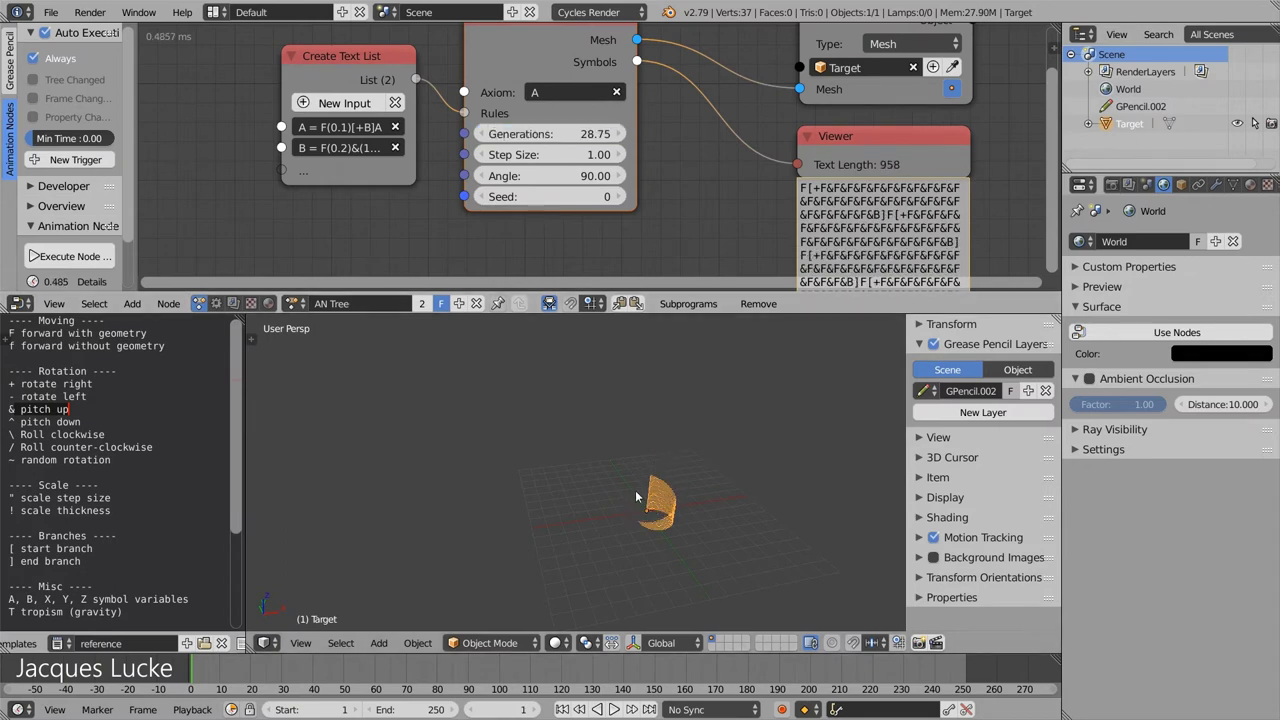
middle_drag(635, 490, 515, 502)
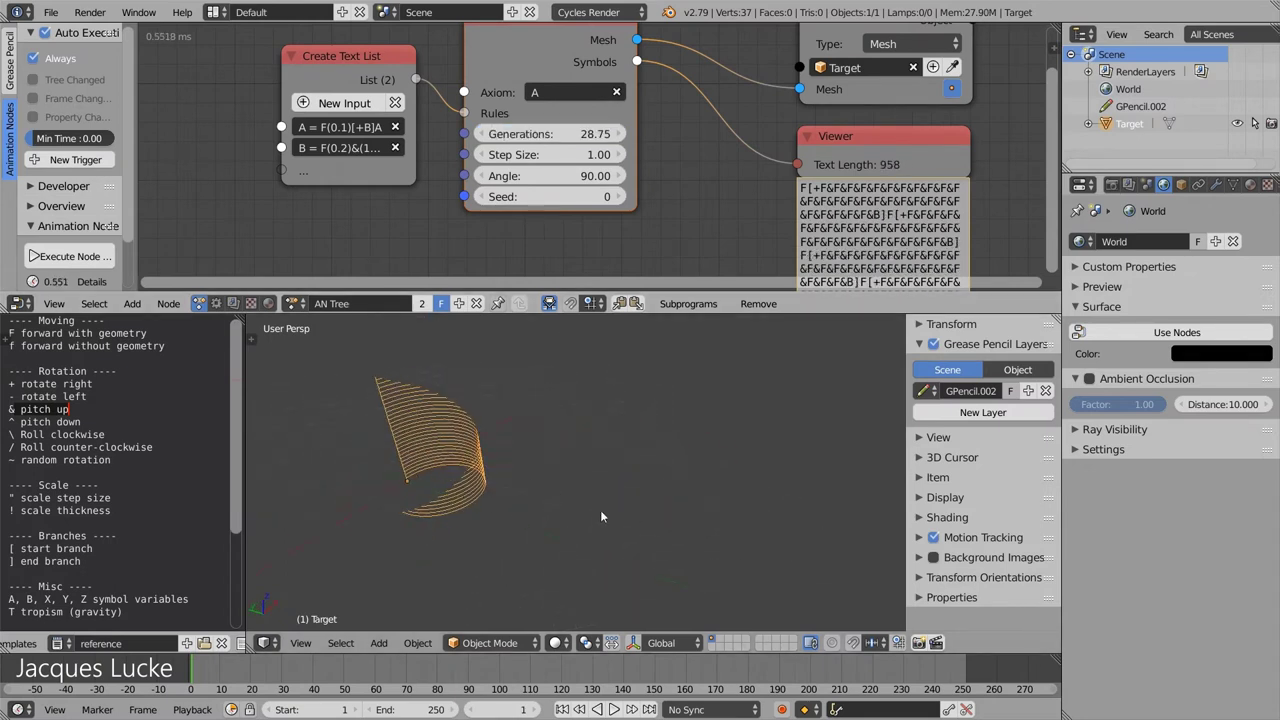
shift+middle_drag(600, 517, 710, 559)
drag(282, 58, 212, 58)
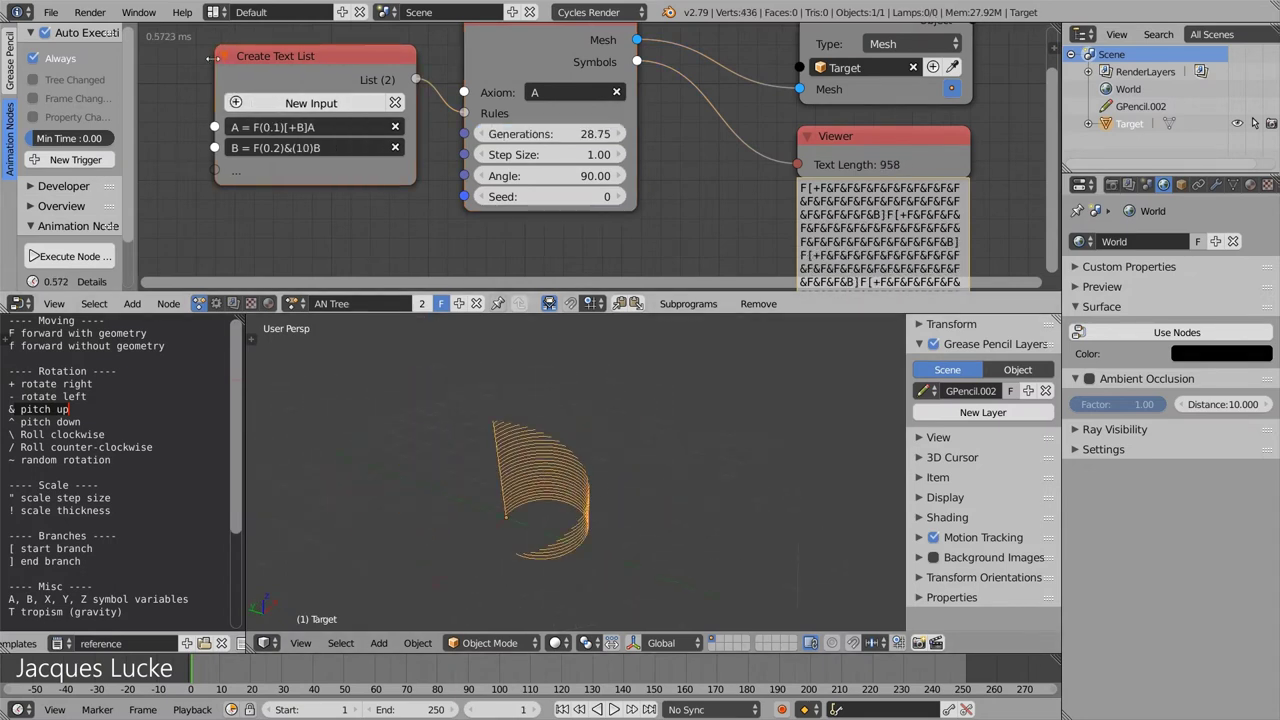
middle_drag(600, 480, 582, 468)
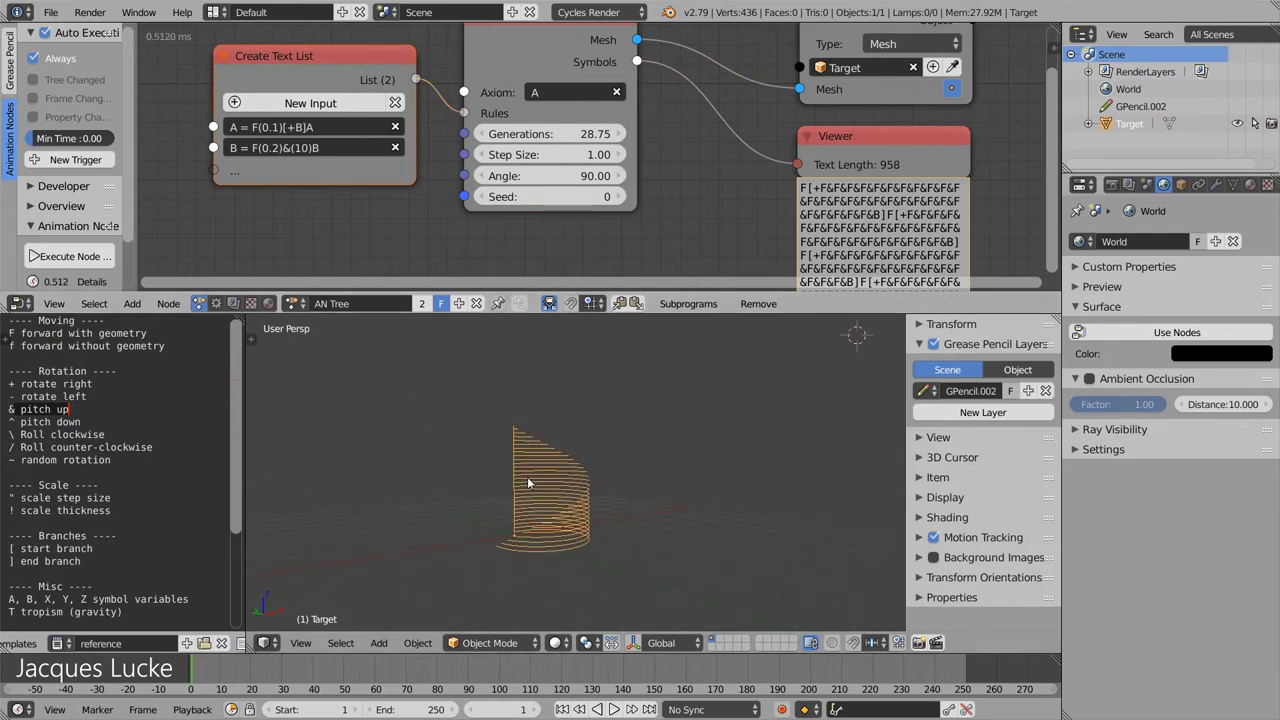
middle_drag(598, 517, 571, 523)
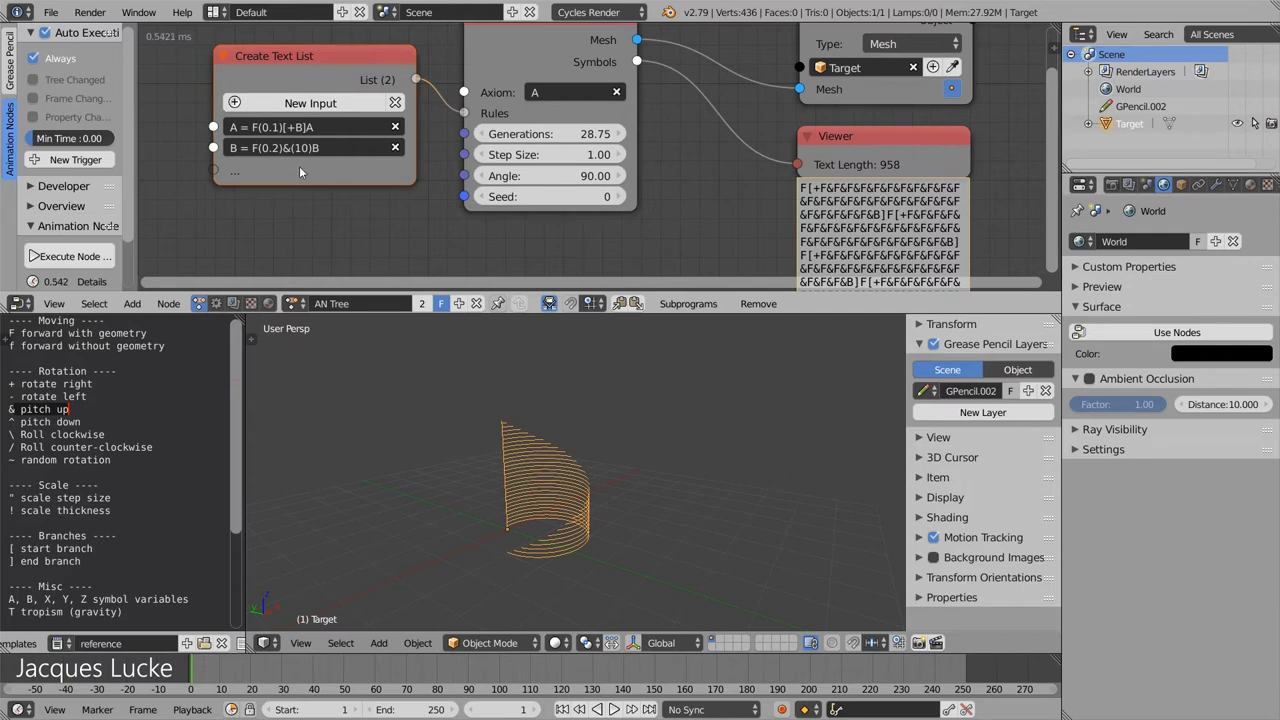
Append ': 0.5' to the second B rule to give it a 0.5 probability
click(364, 152)
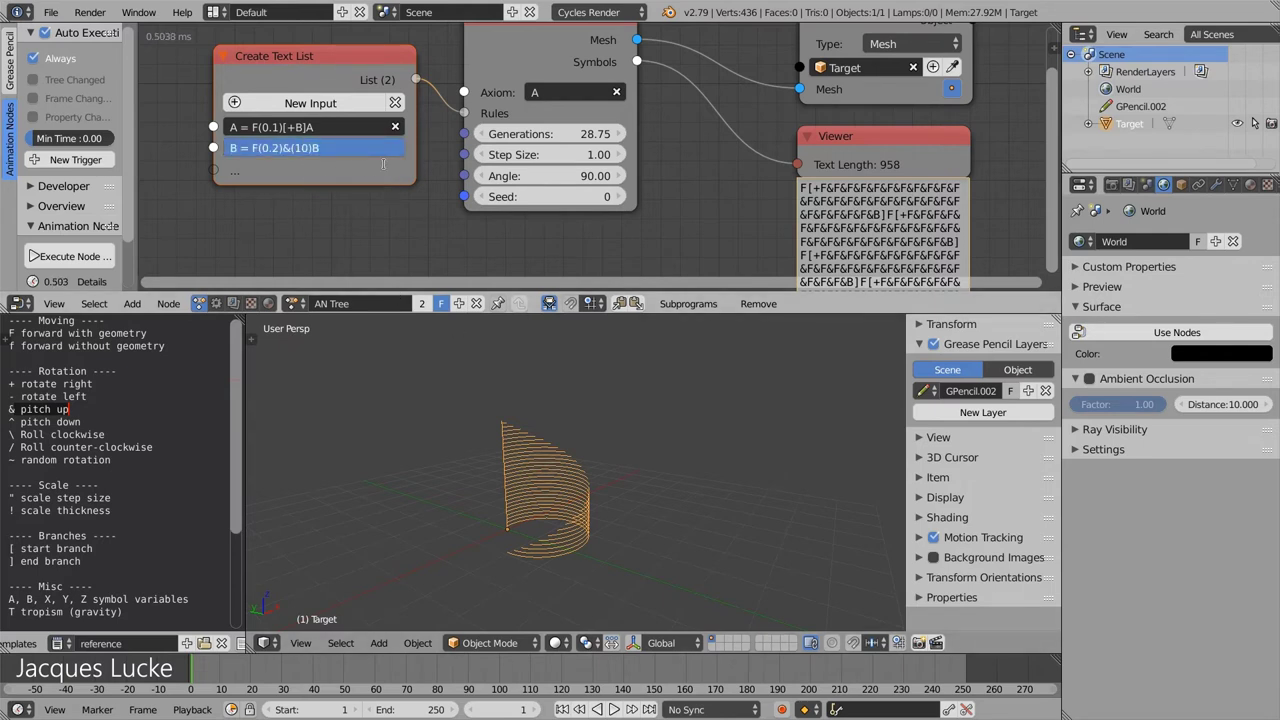
text(: )
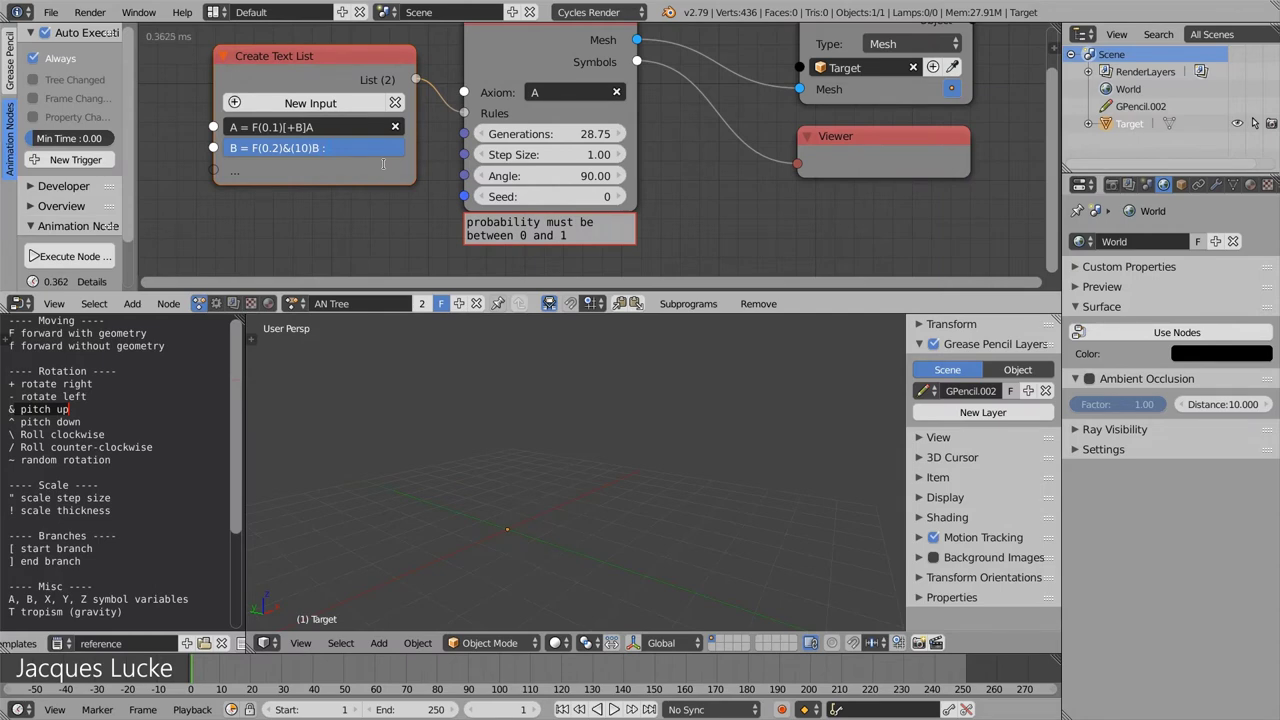
text(0.5)
key(Return)
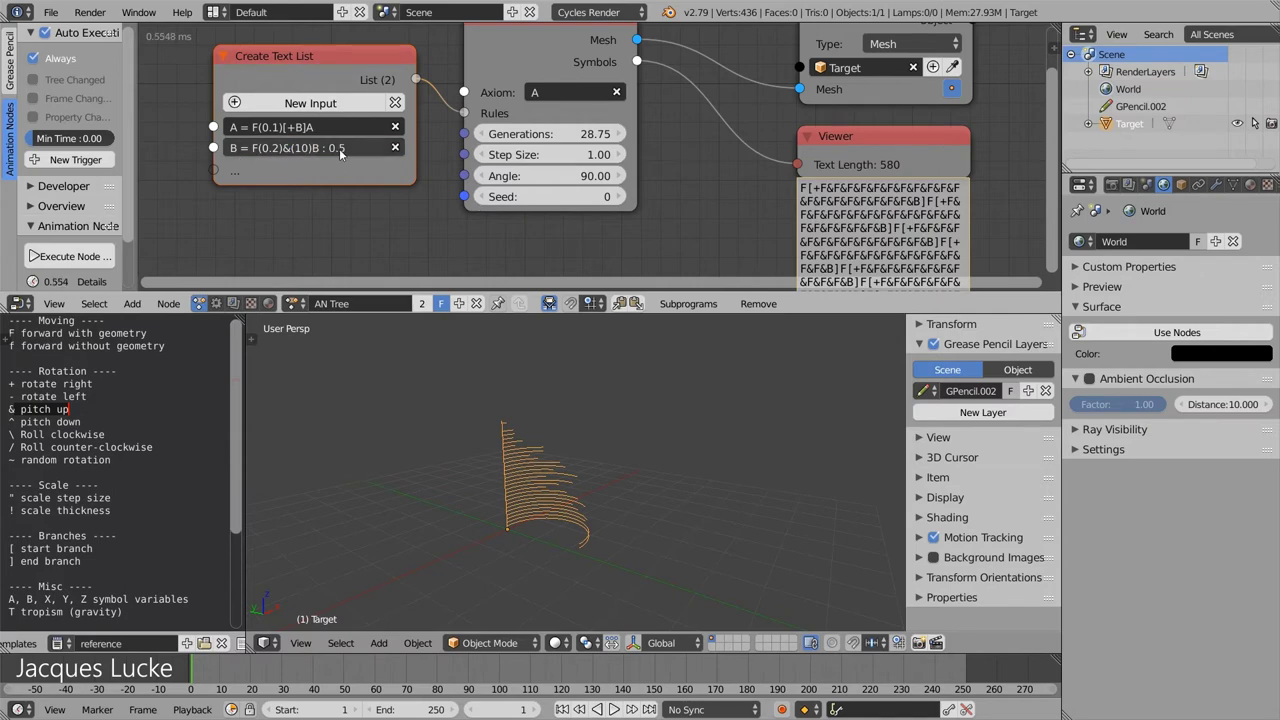
Raise Generations to 44.68 for a taller, irregular curled sheet
mouse_move(548, 134)
mouse_down()
mouse_move(470, 134)
mouse_move(530, 134)
mouse_up()
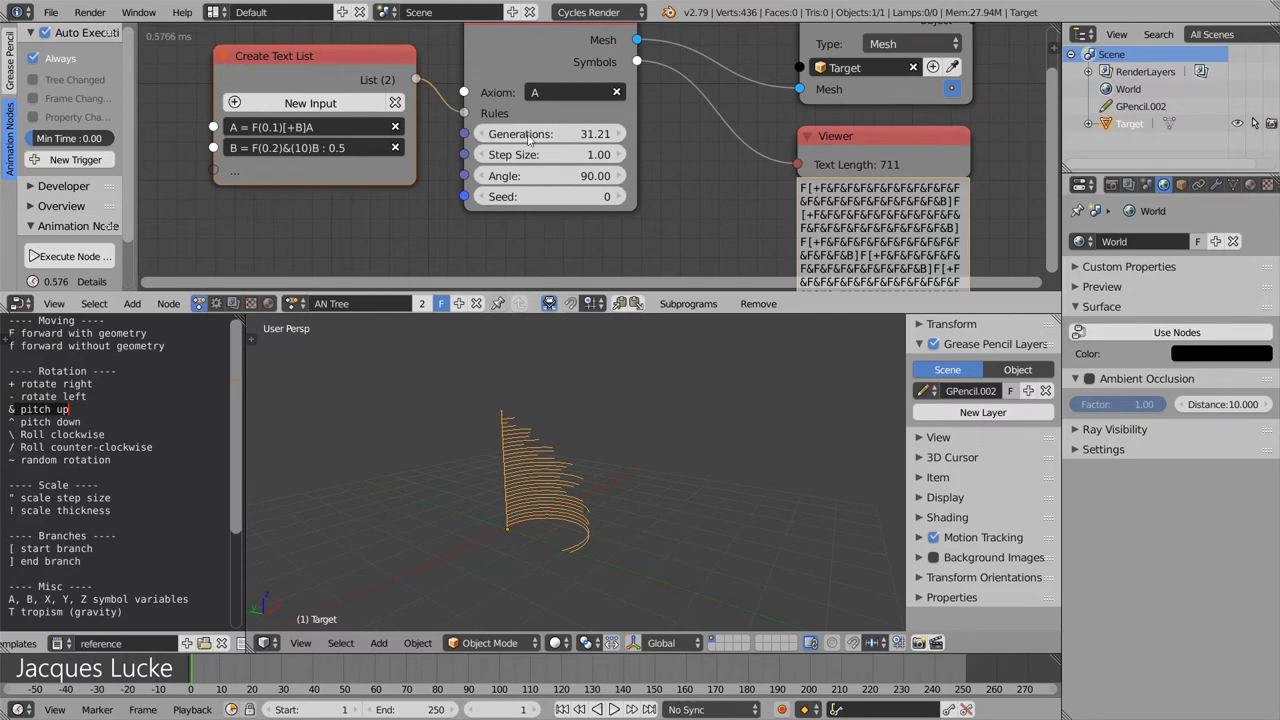
mouse_move(537, 134)
mouse_down()
mouse_move(617, 134)
mouse_move(560, 134)
mouse_up()
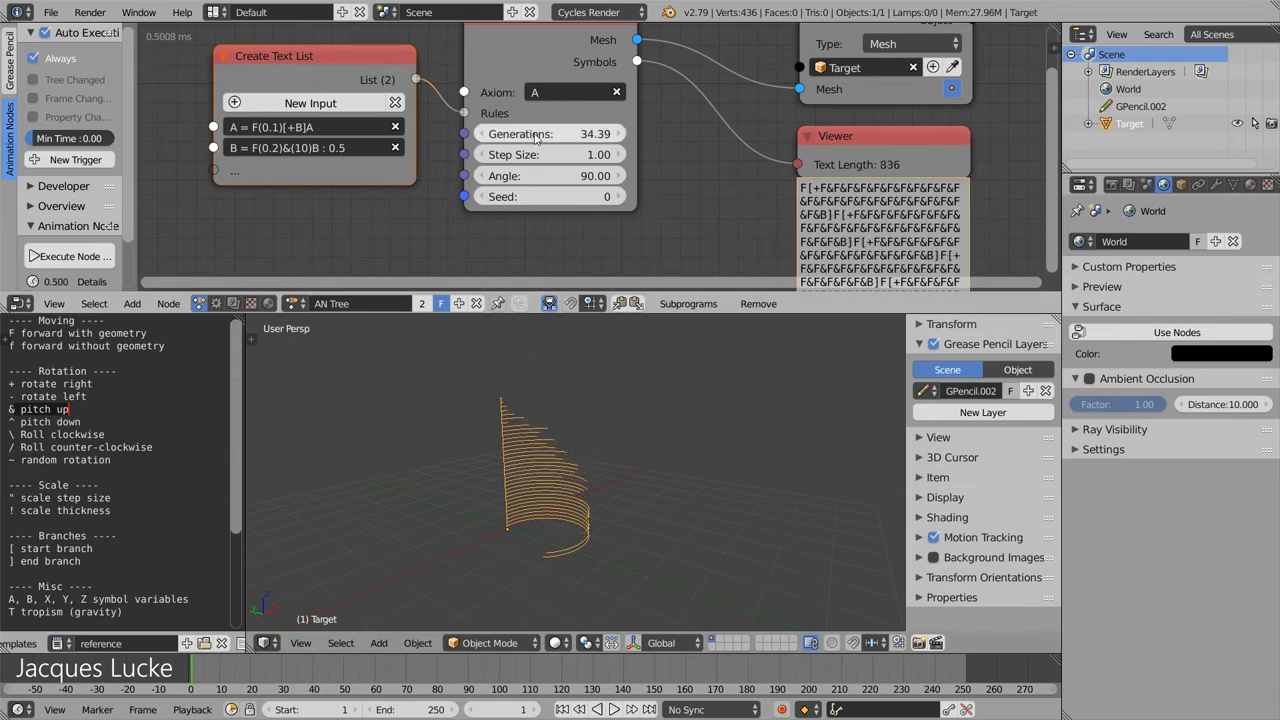
mouse_move(560, 134)
mouse_down()
mouse_move(702, 134)
mouse_move(604, 134)
mouse_up()
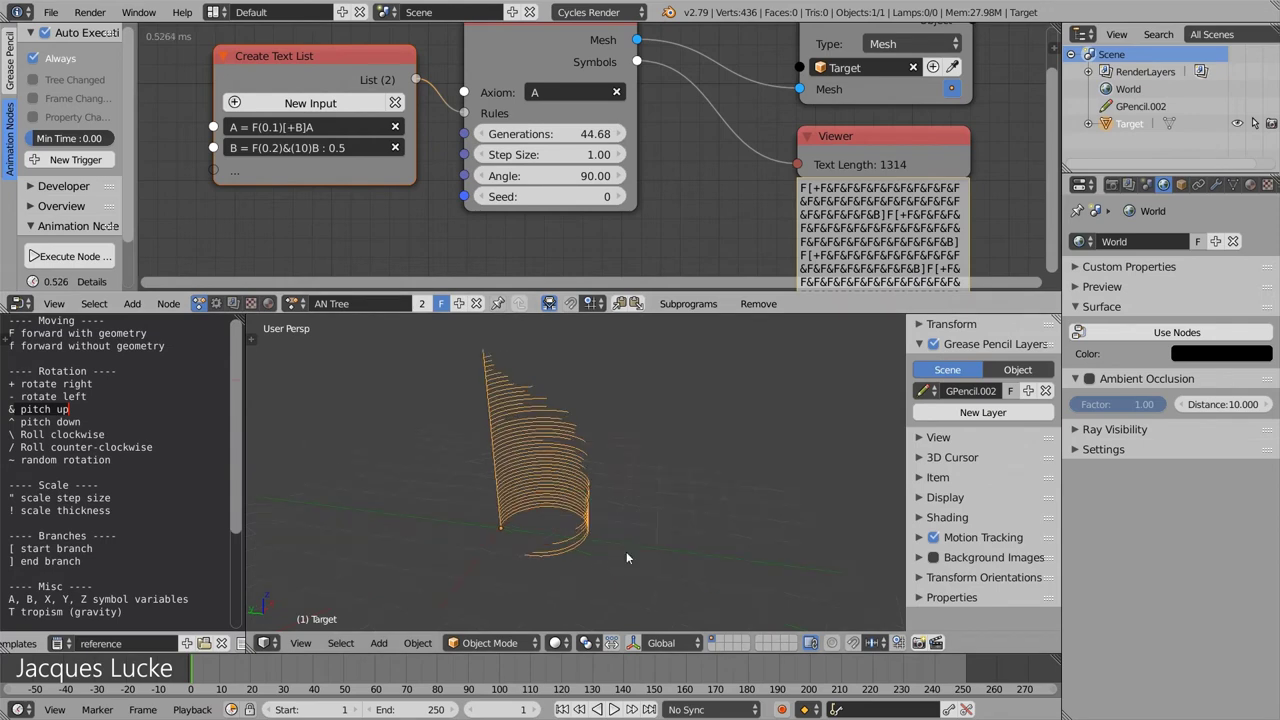
mouse_move(626, 551)
middle_down()
mouse_move(619, 523)
mouse_move(482, 544)
mouse_move(552, 510)
middle_up()
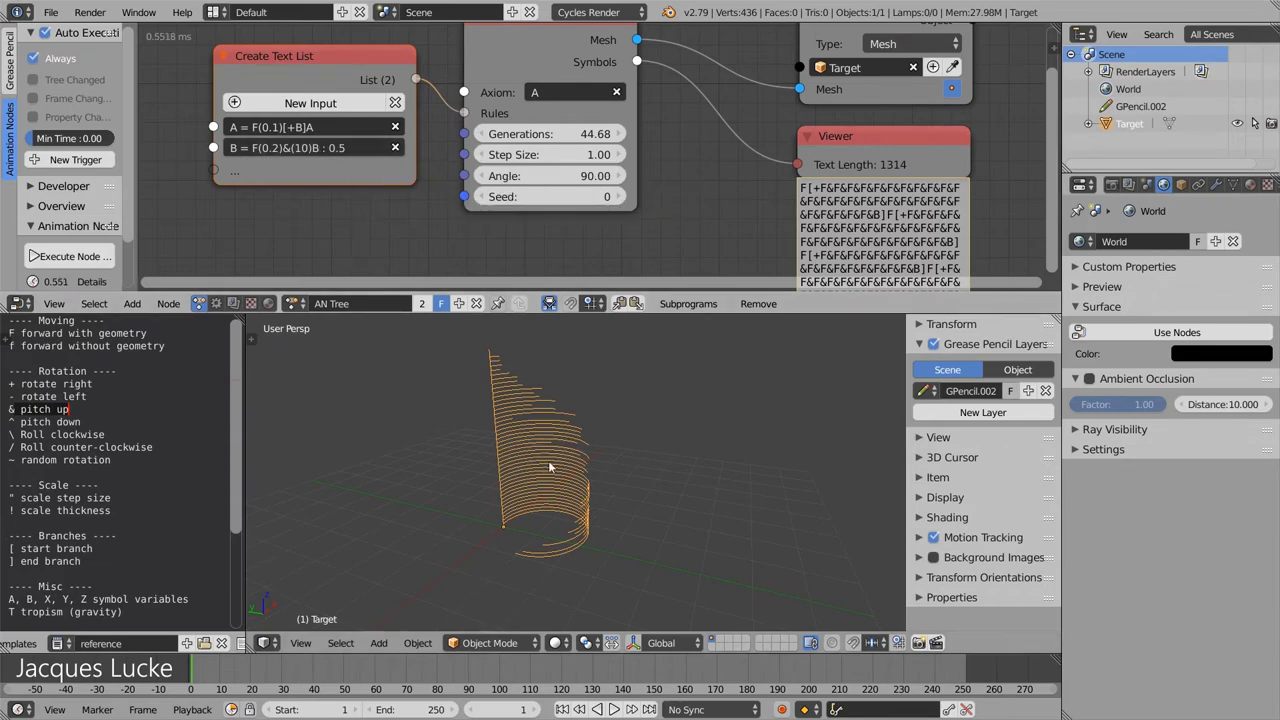
Add a third rule 'B = F(5) : 0.01' to the Create Text List
click(310, 105)
click(259, 166)
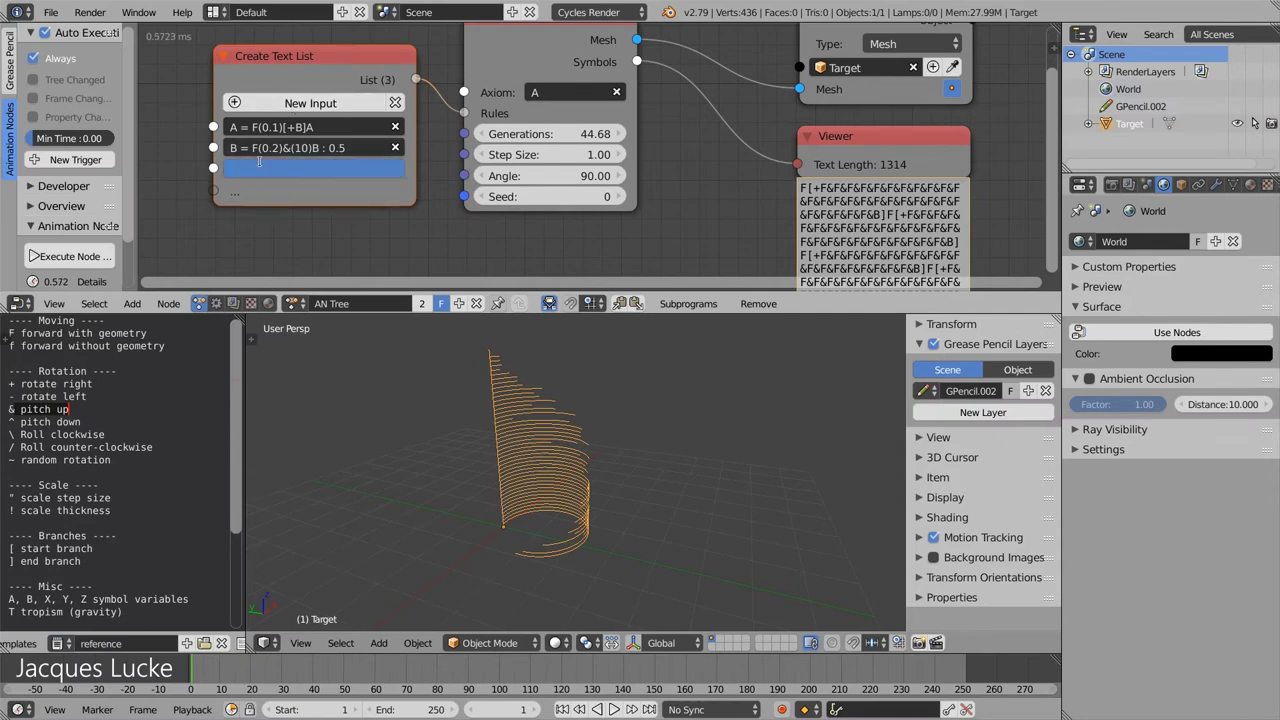
text(B =)
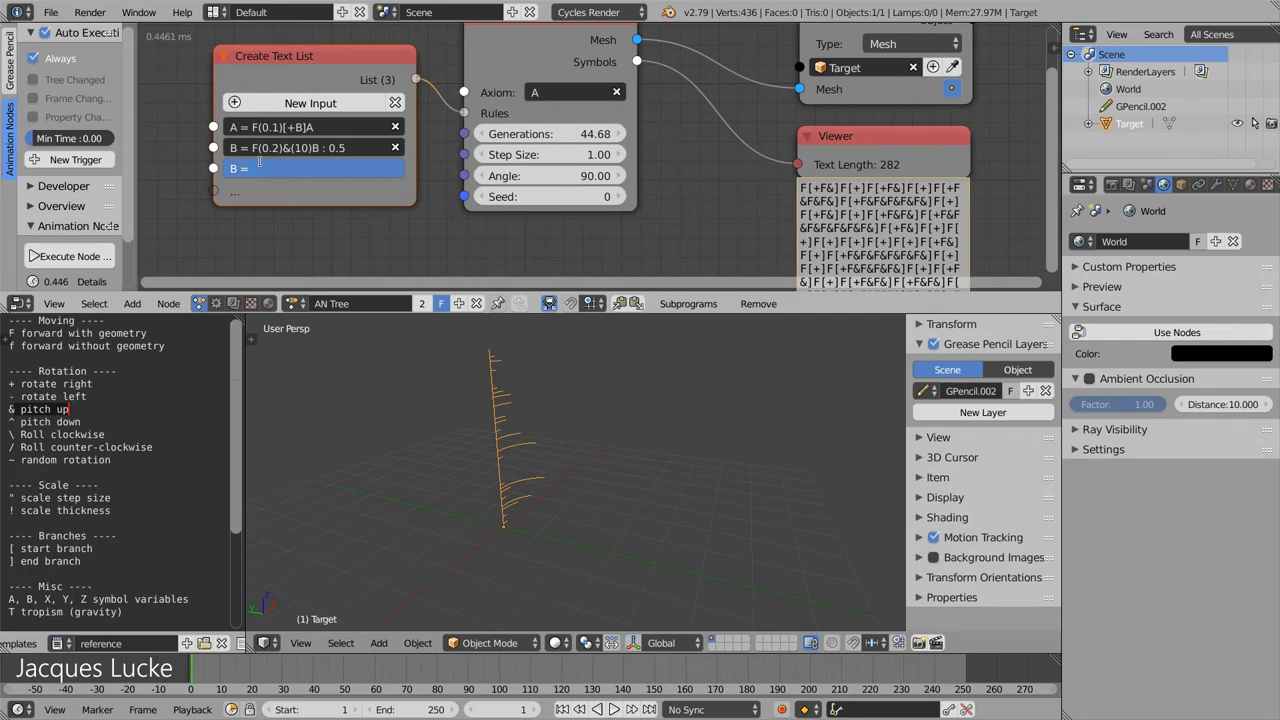
text(F)
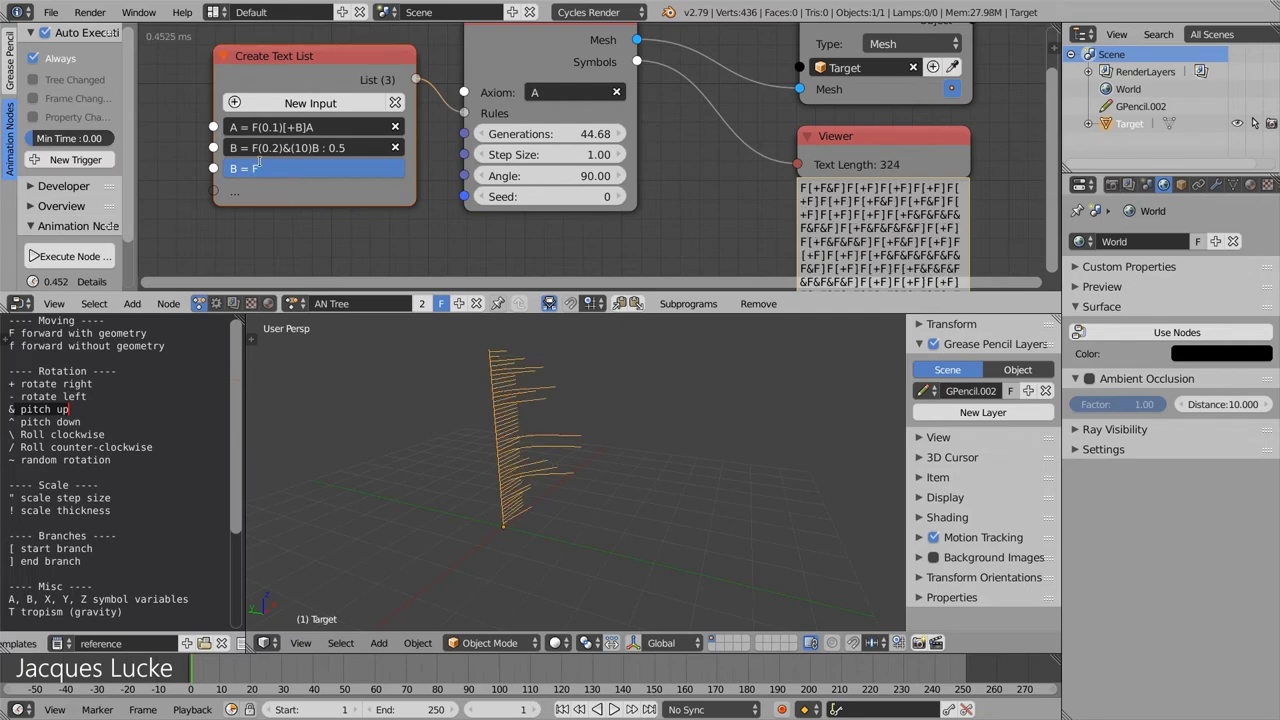
text((5)
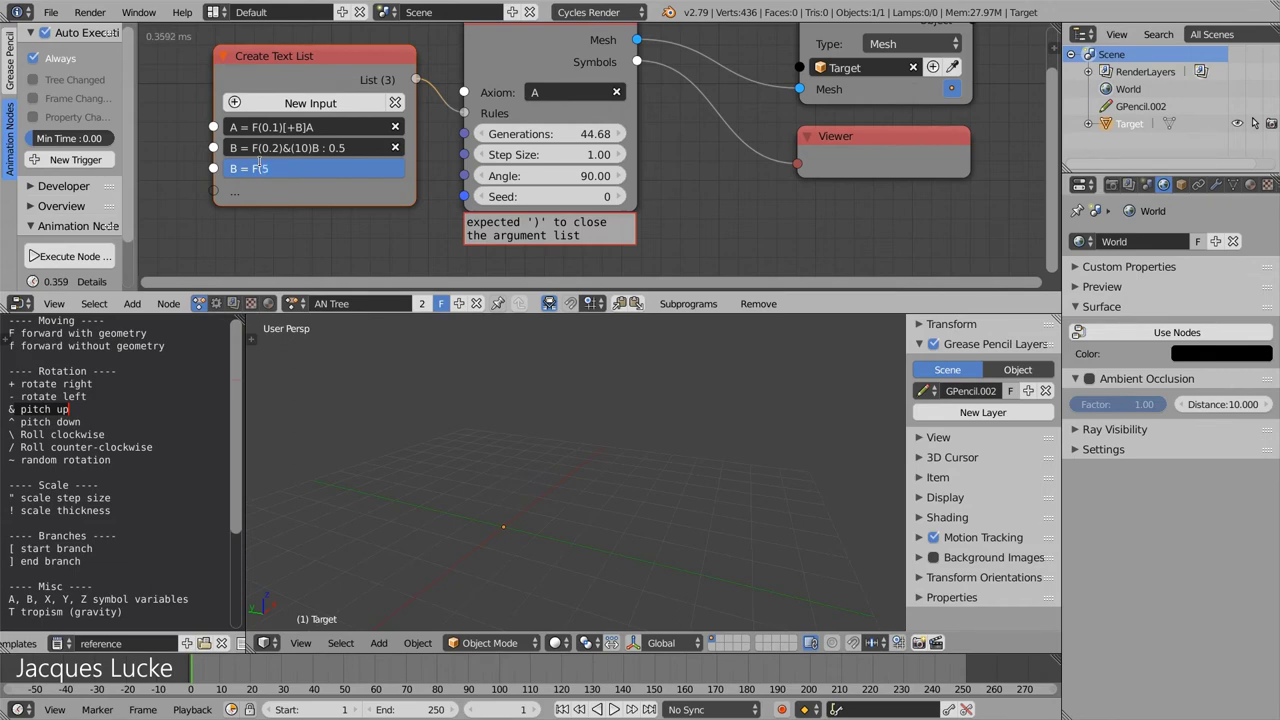
text() :)
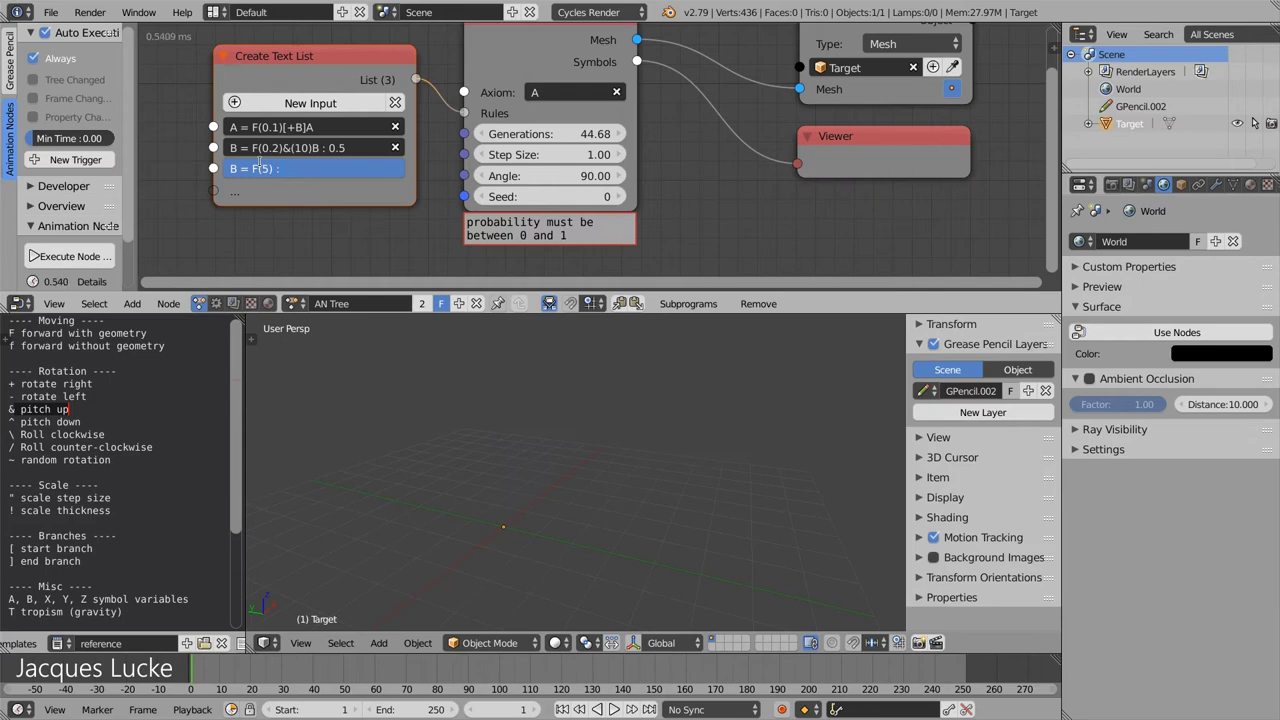
text( 0.)
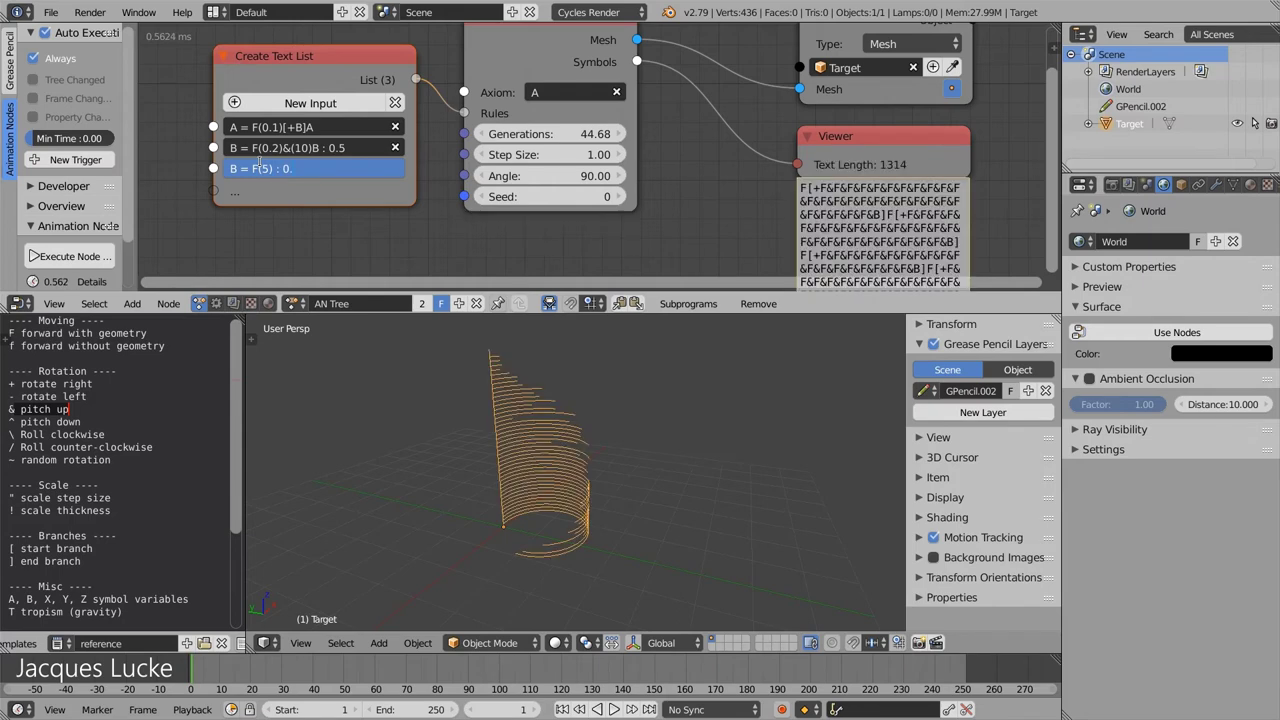
text(01)
key(Return)
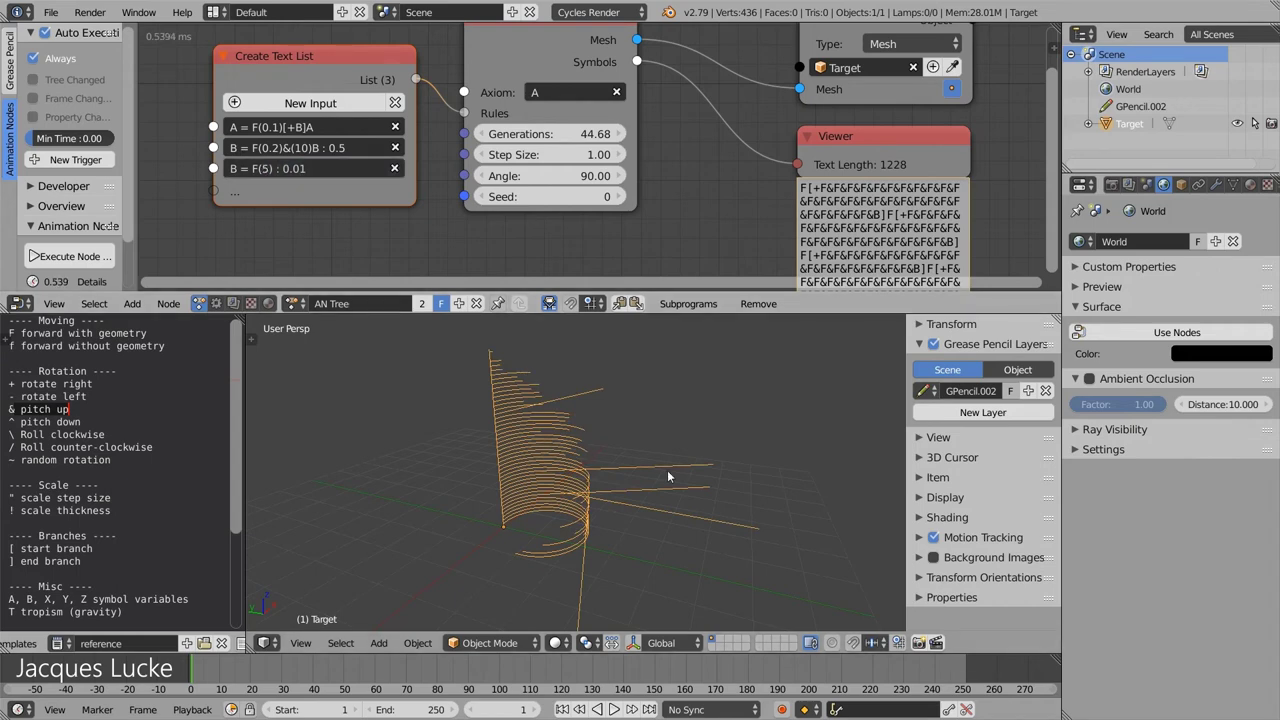
Raise LSystem Generations to 72.07 and orbit to inspect the taller spiral's long branches
middle_drag(667, 470, 618, 553)
mouse_move(550, 134)
mouse_down()
mouse_move(640, 134)
mouse_move(585, 134)
mouse_up()
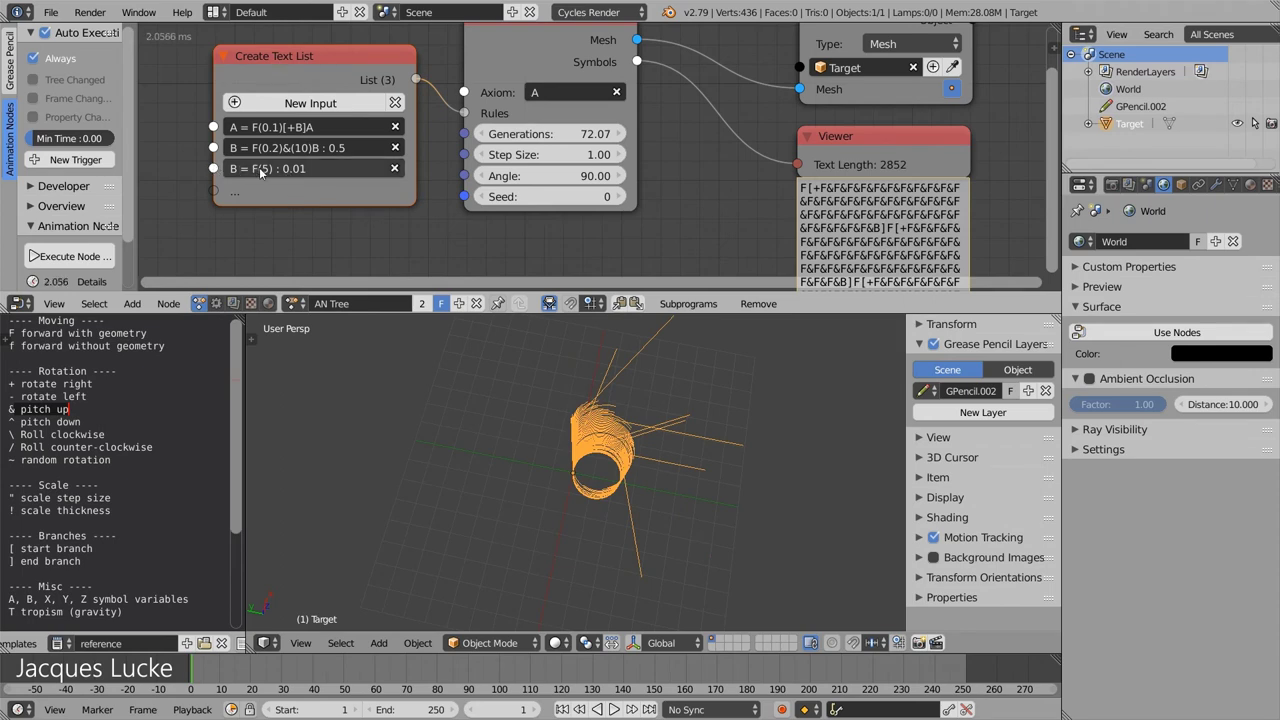
mouse_move(580, 360)
middle_down()
mouse_move(572, 398)
mouse_move(640, 375)
middle_up()
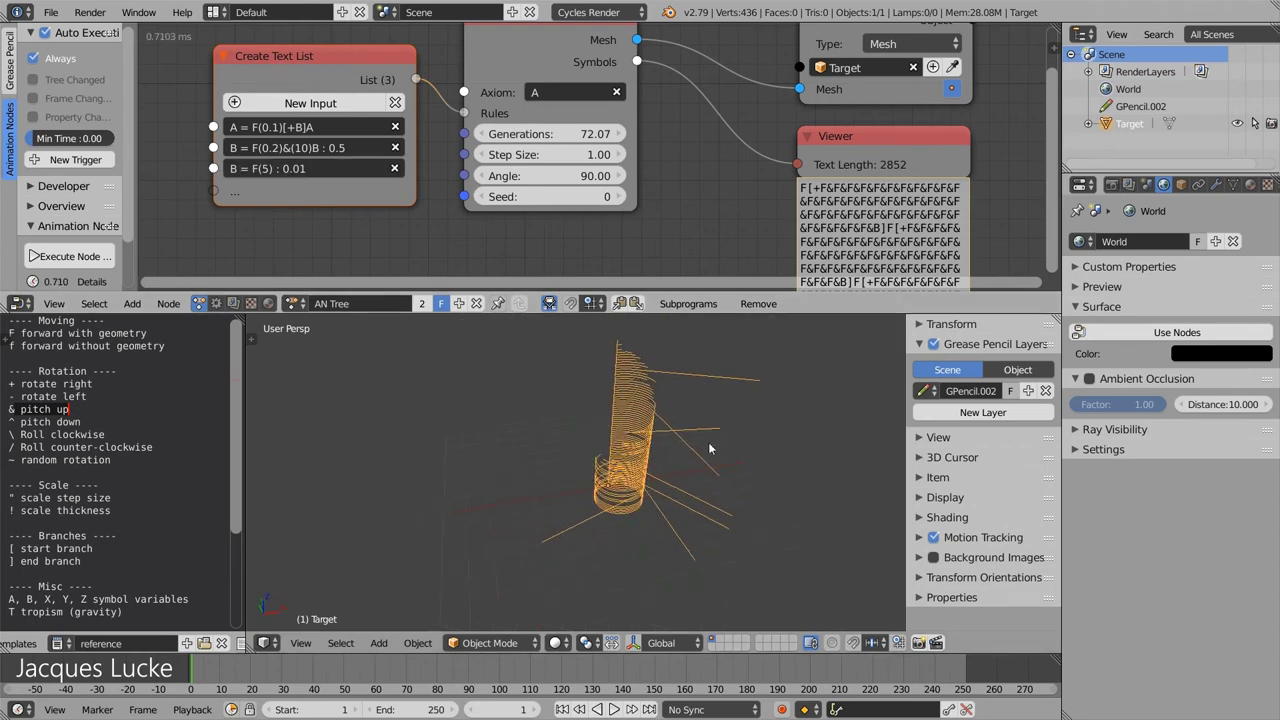
mouse_move(766, 390)
middle_down()
mouse_move(748, 468)
mouse_move(770, 407)
middle_up()
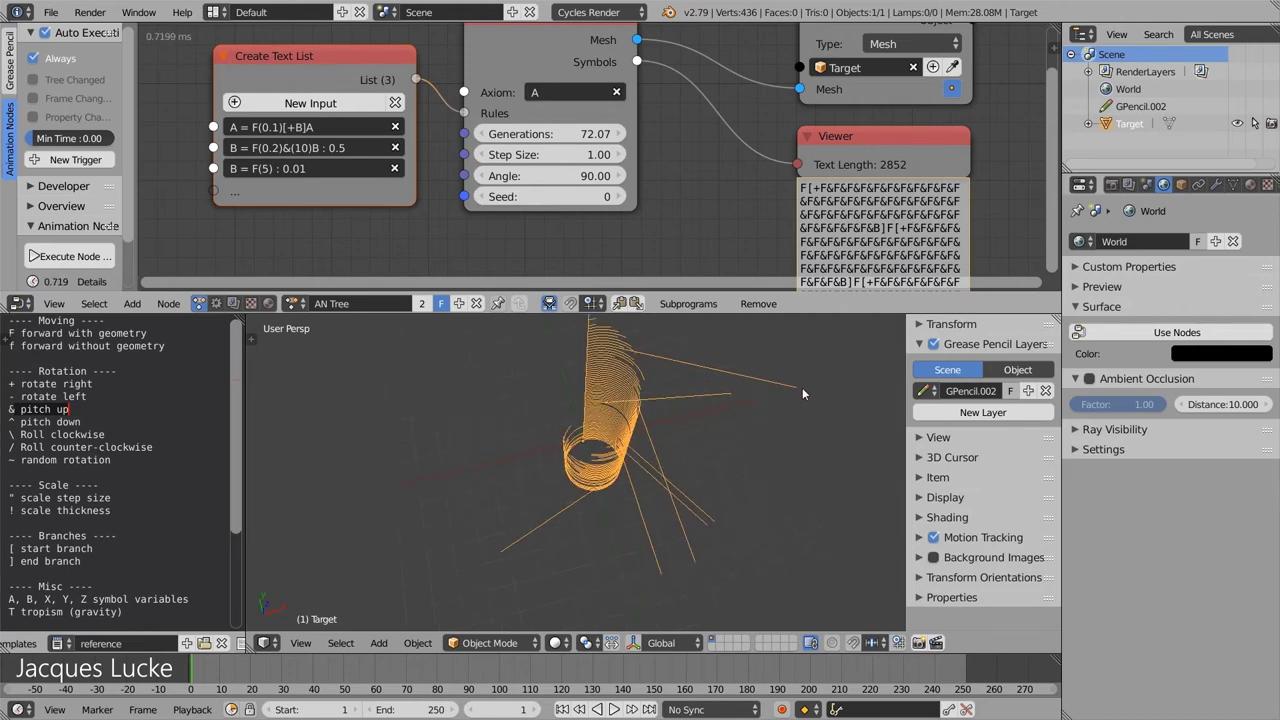
click(270, 169)
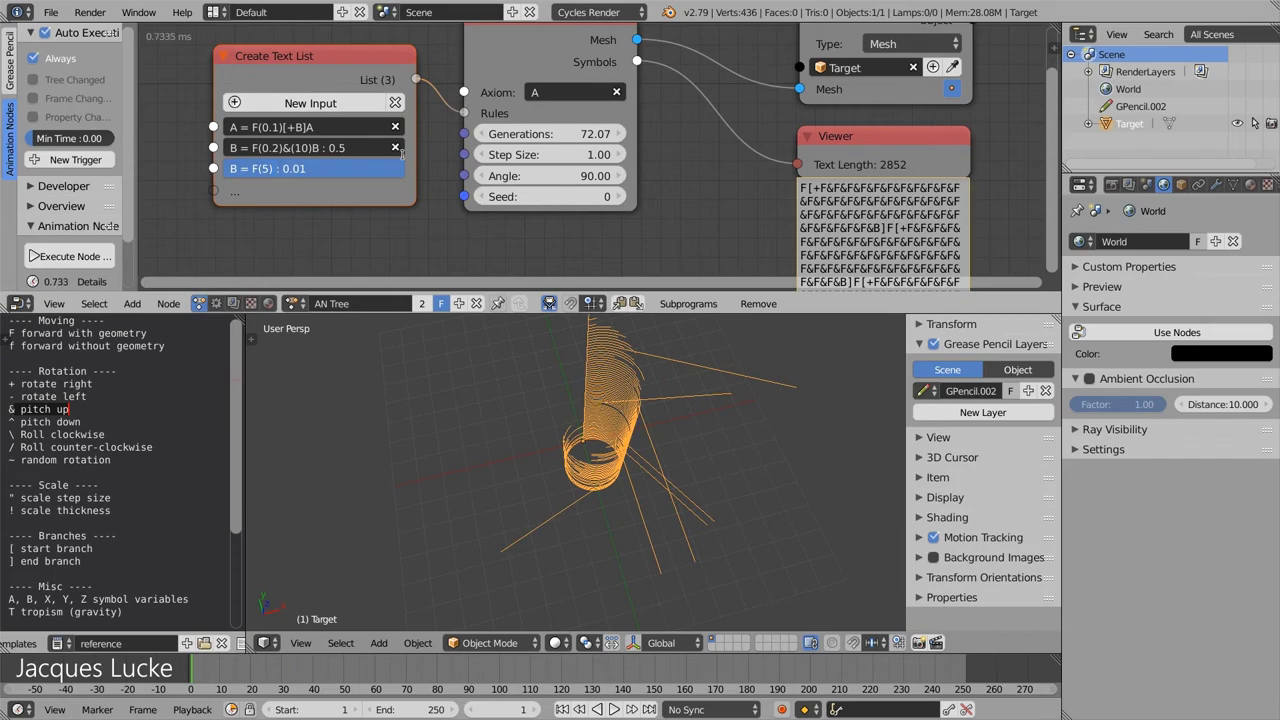
Change the third rule to 'B = F(5)B : 0.01' and raise Generations to 107.44
text(B)
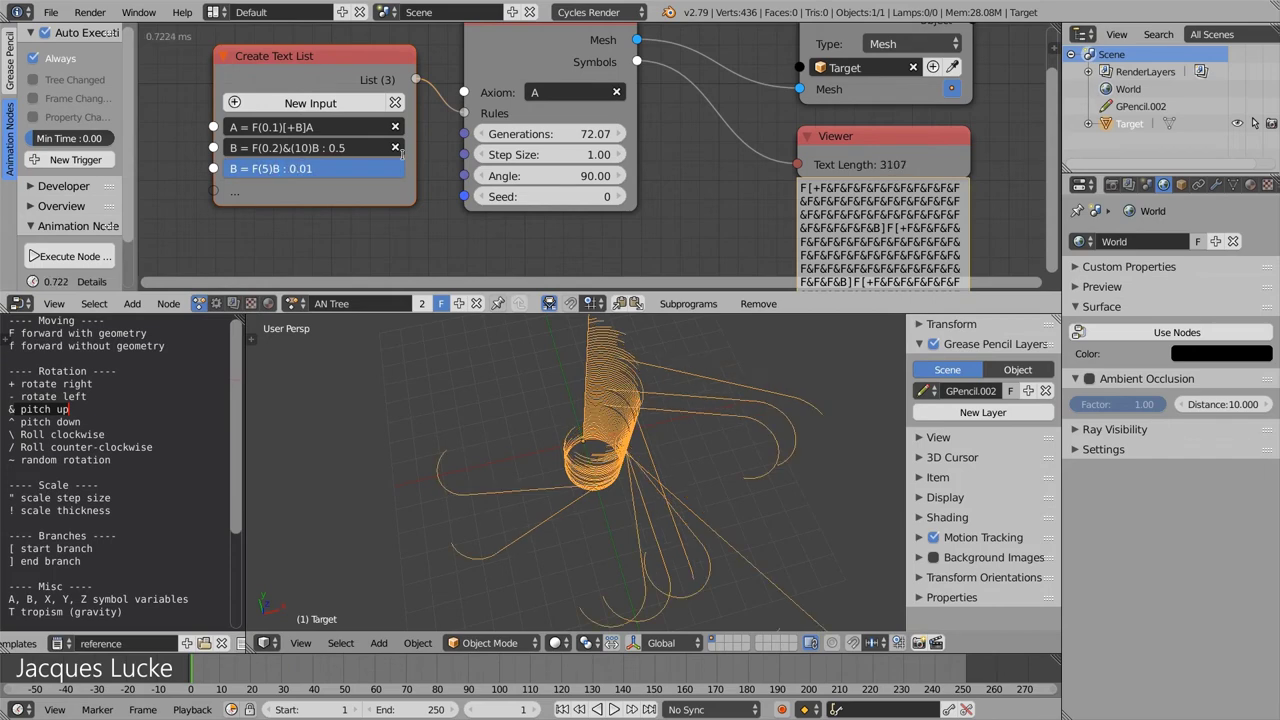
key(Return)
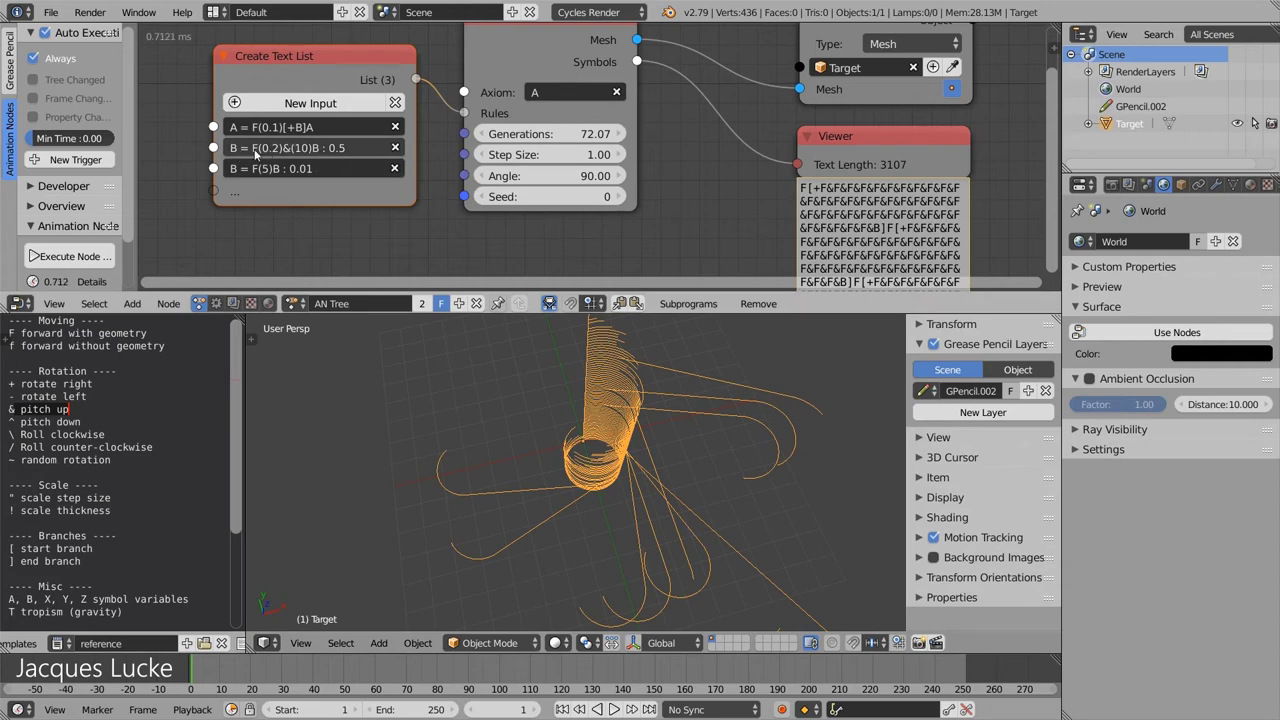
mouse_move(550, 134)
mouse_down()
mouse_move(610, 134)
mouse_move(580, 134)
mouse_up()
drag(555, 133, 590, 133)
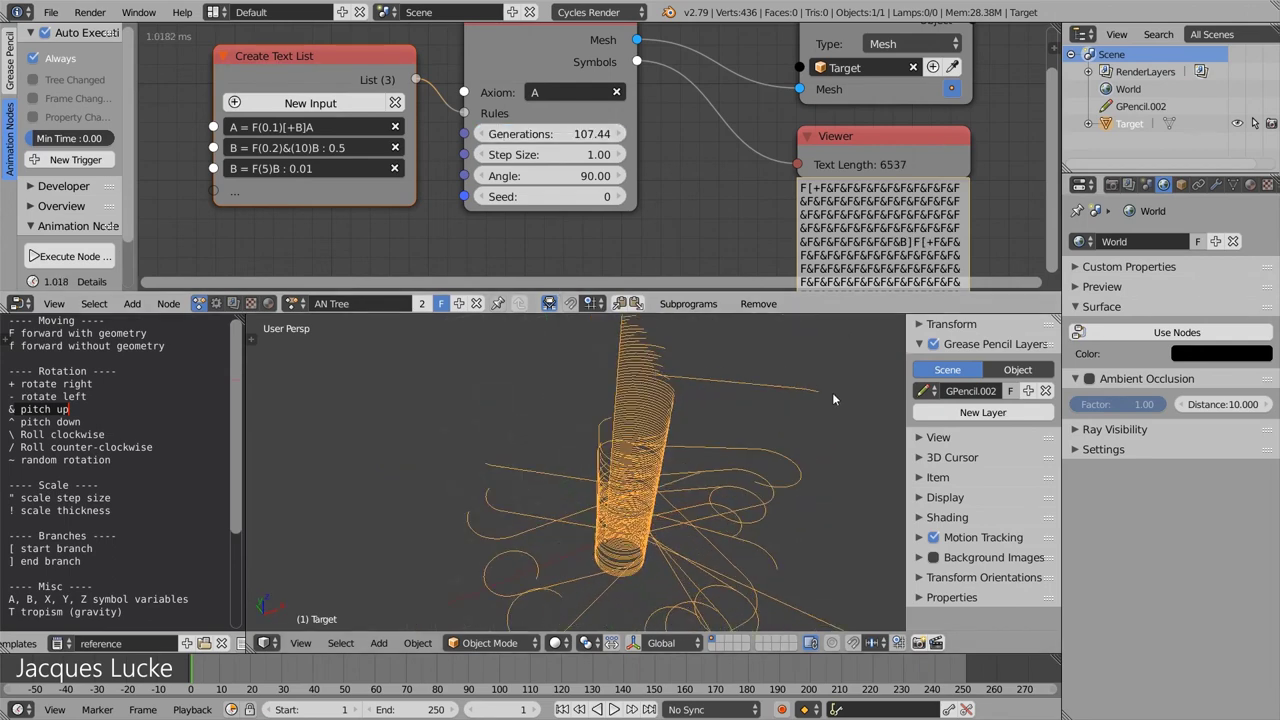
click(380, 168)
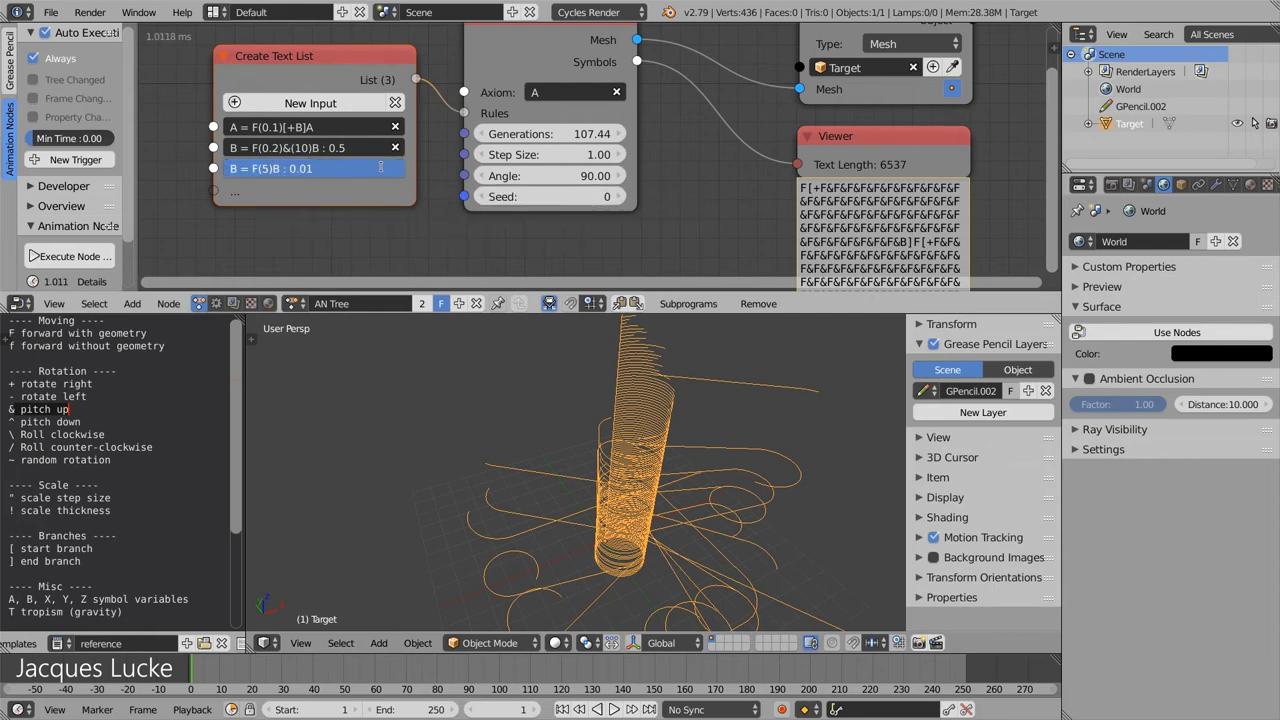
Switch the third rule to lowercase f(5) so the rare jump draws no geometry
key(BackSpace)
text(f)
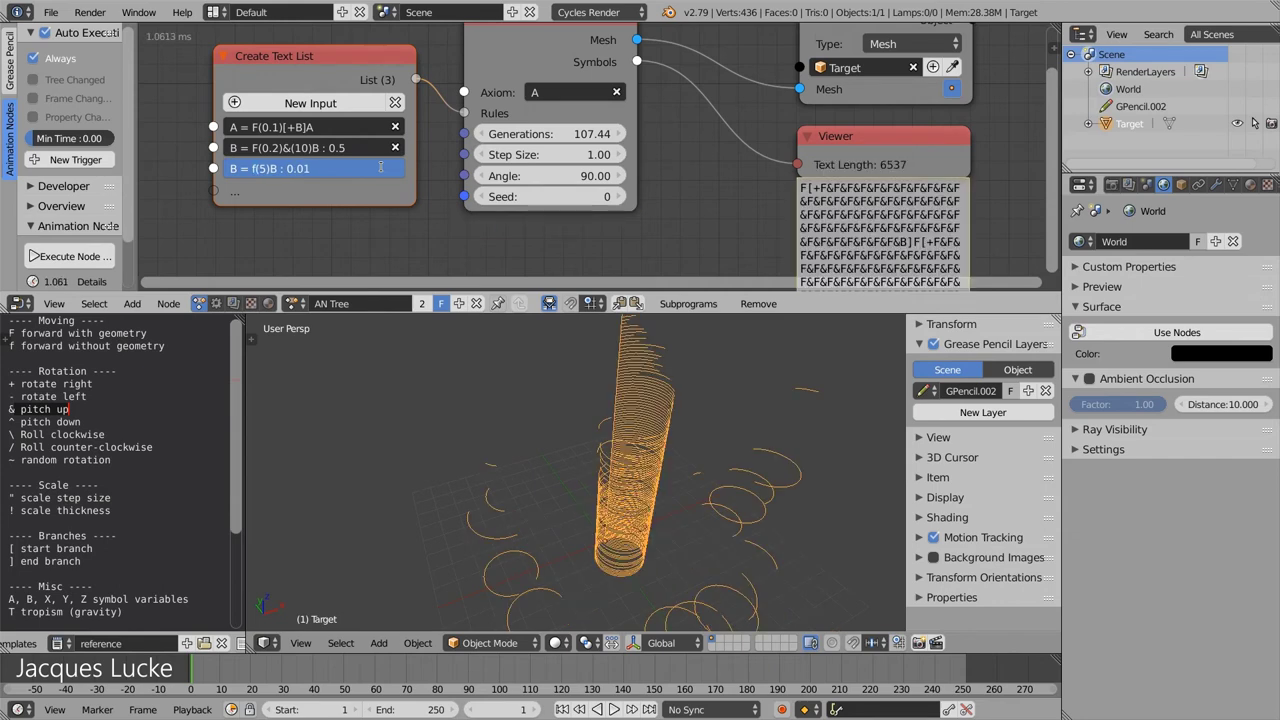
key(Return)
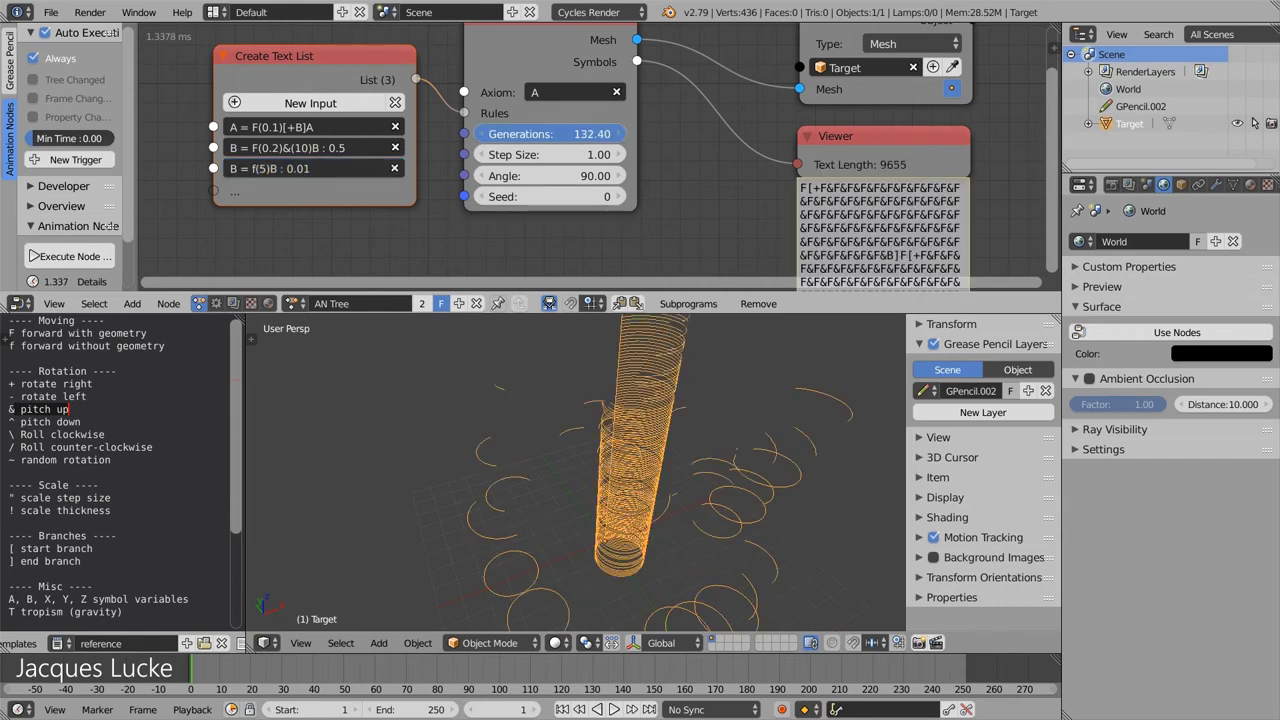
Raise the third rule's probability to 0.05 and Generations to 172.78
click(324, 169)
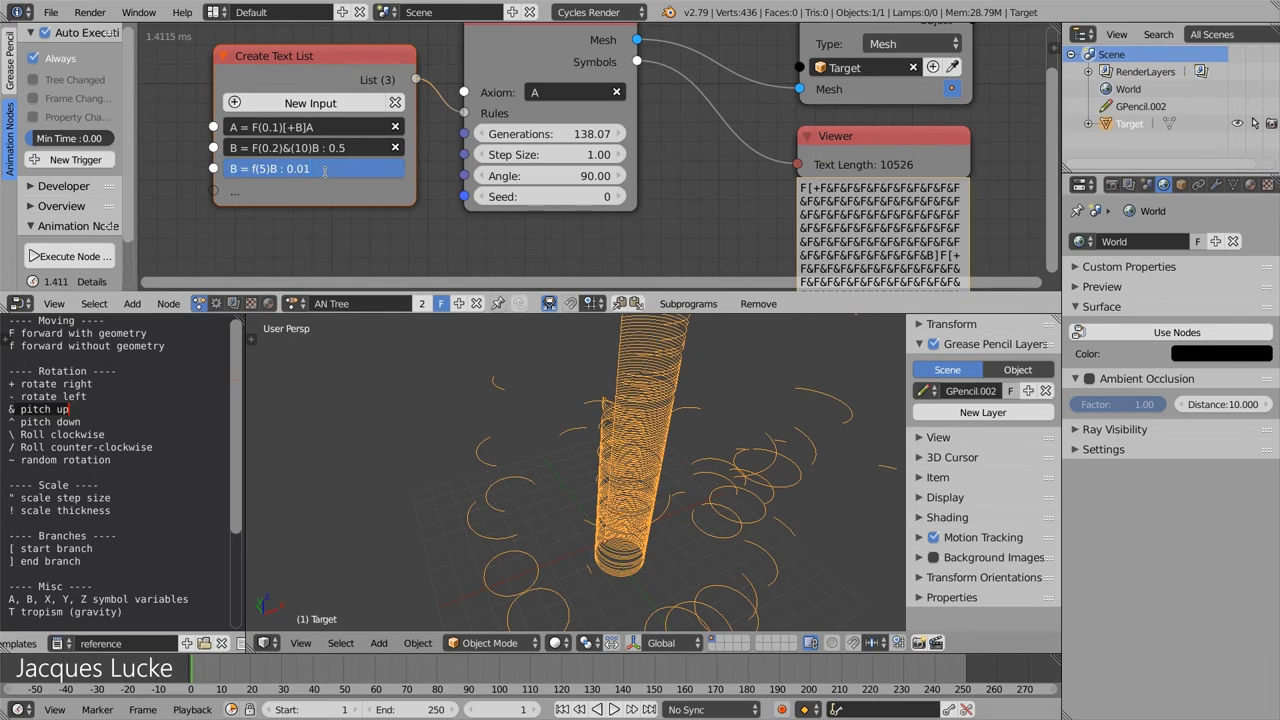
key(BackSpace)
text(5)
key(Return)
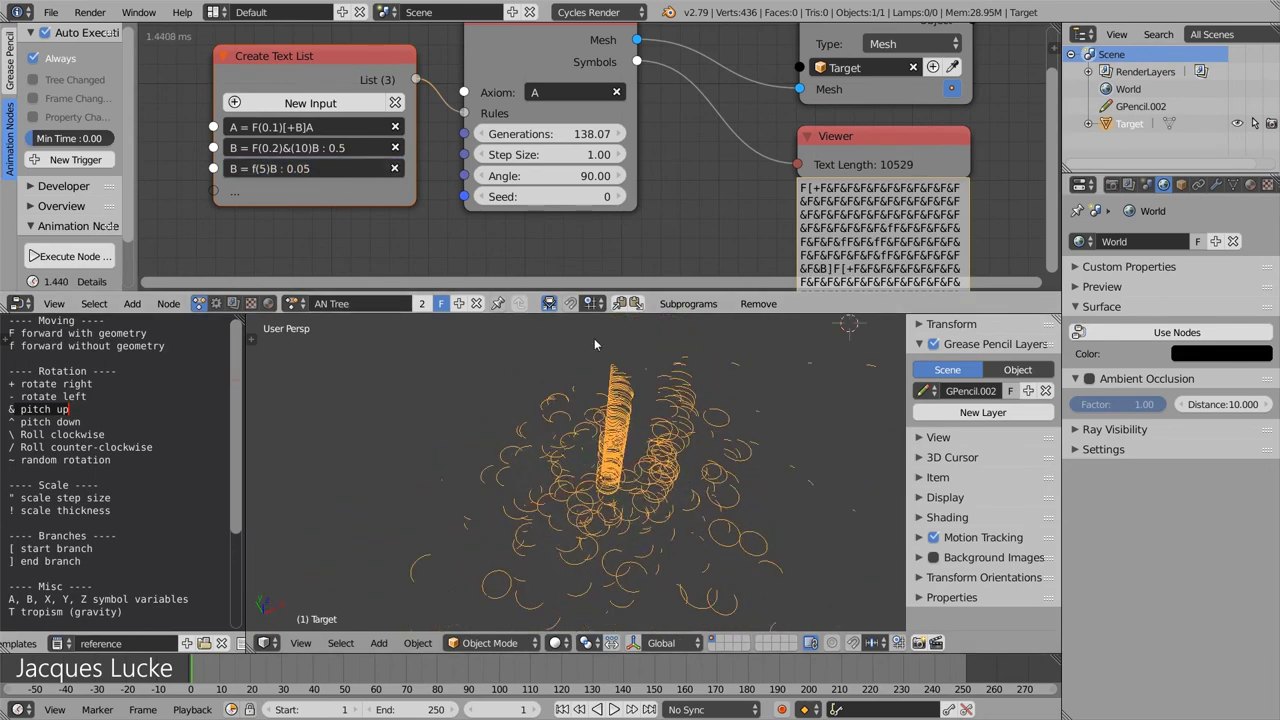
drag(550, 133, 577, 133)
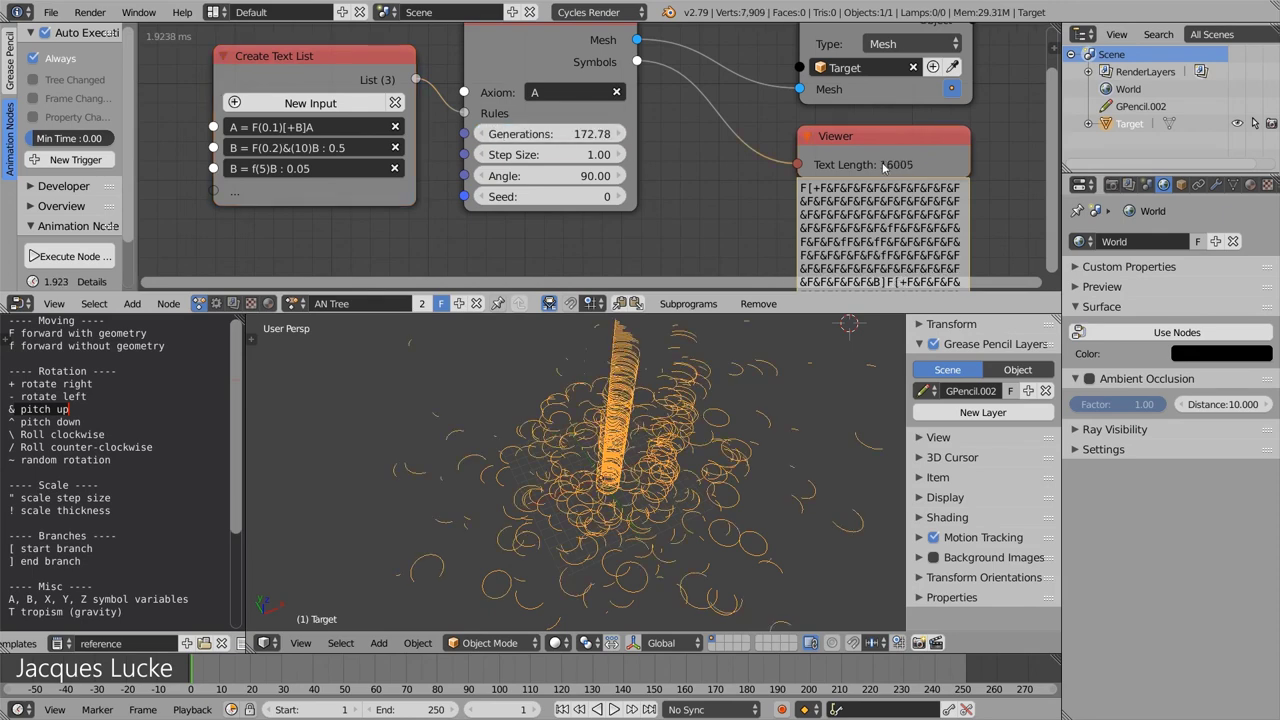
Delete the Viewer node and move the LSystem and Create Text List nodes left
click(835, 136)
key(x)
drag(600, 190, 590, 208)
middle_drag(611, 420, 604, 508)
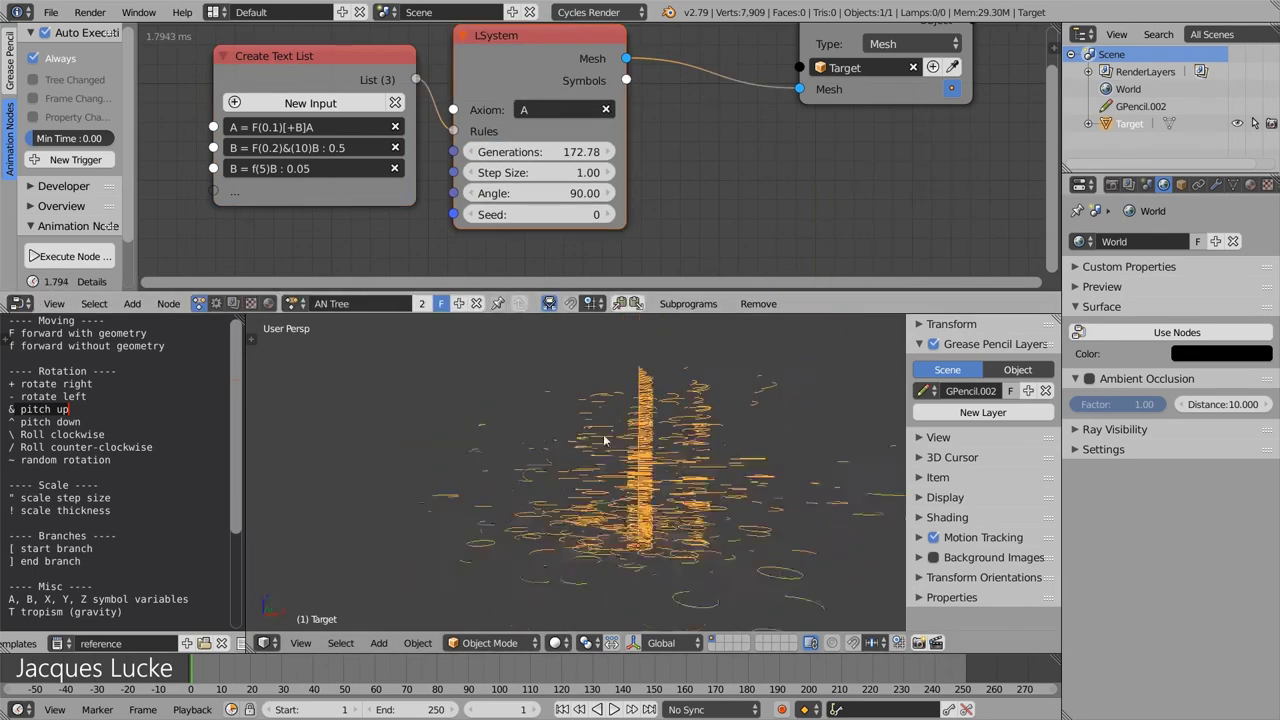
drag(290, 56, 240, 65)
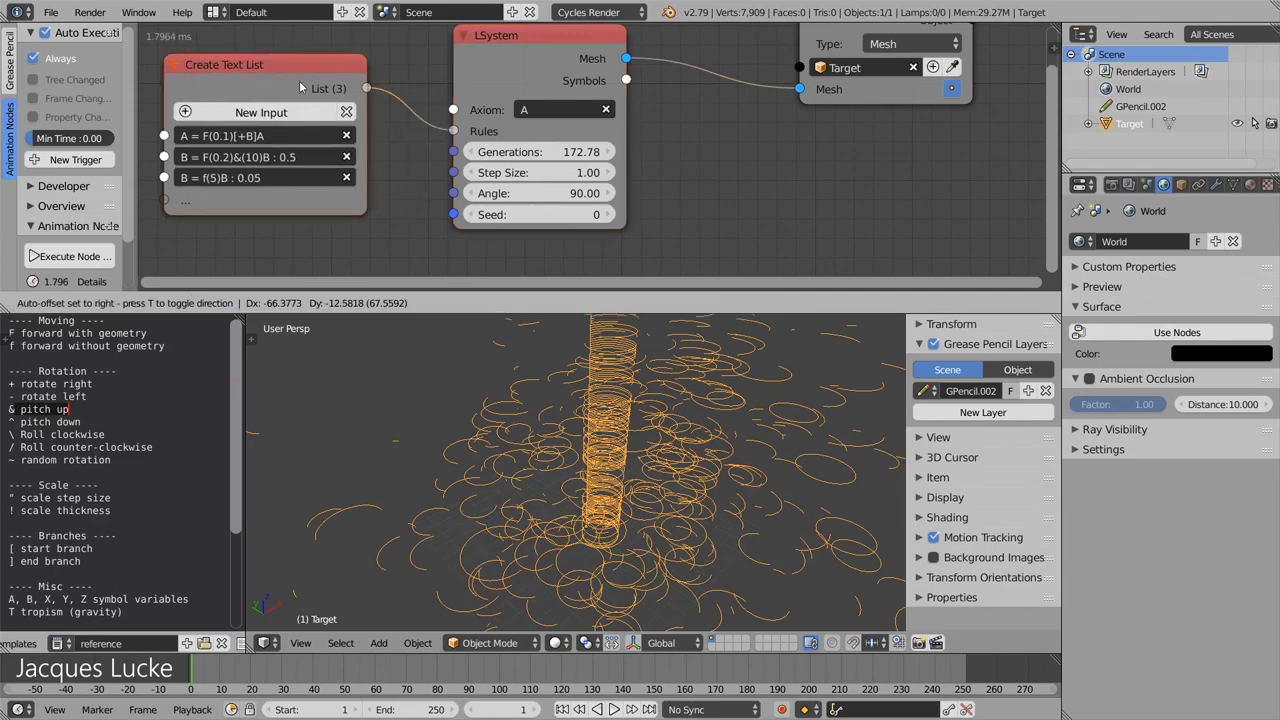
drag(580, 64, 543, 62)
Orbit around the 7,909-vertex spiral column, selecting one vertex briefly in edit mode
mouse_move(634, 445)
middle_down()
mouse_move(609, 490)
mouse_move(633, 507)
middle_up()
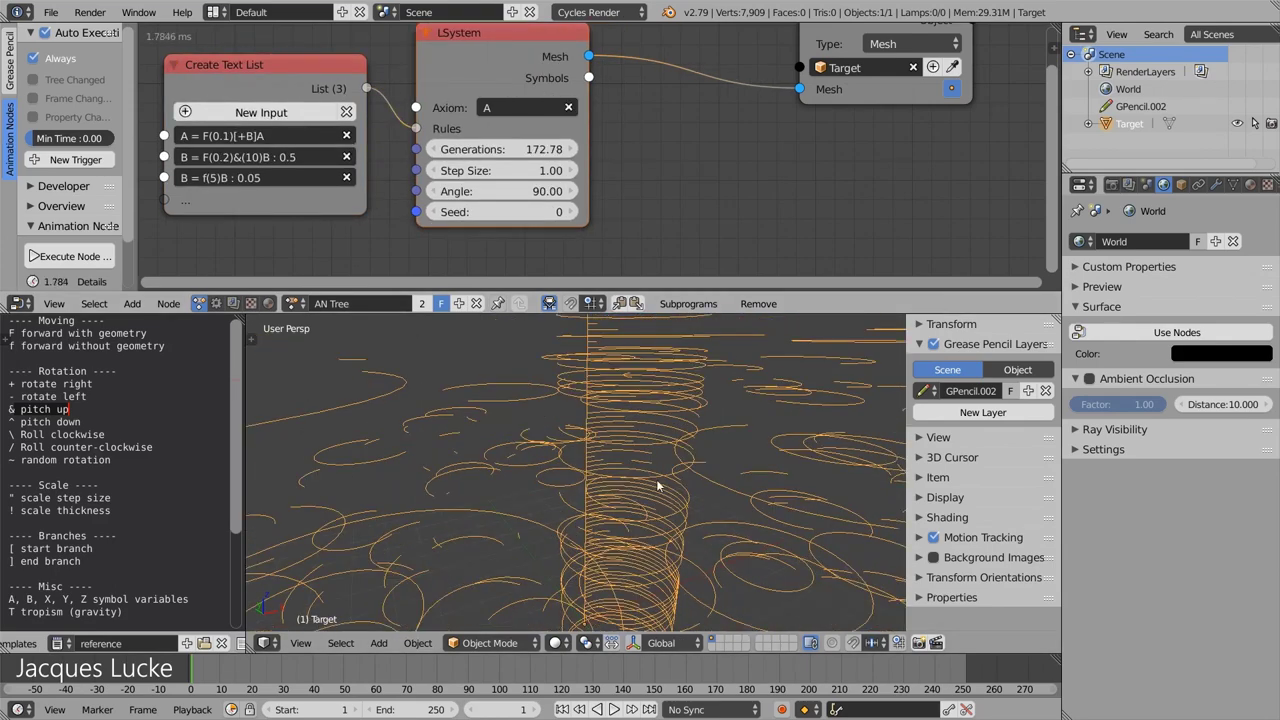
mouse_move(687, 465)
middle_down()
mouse_move(625, 502)
mouse_move(624, 537)
middle_up()
key(Tab)
middle_drag(714, 424, 554, 407)
right_click(496, 408)
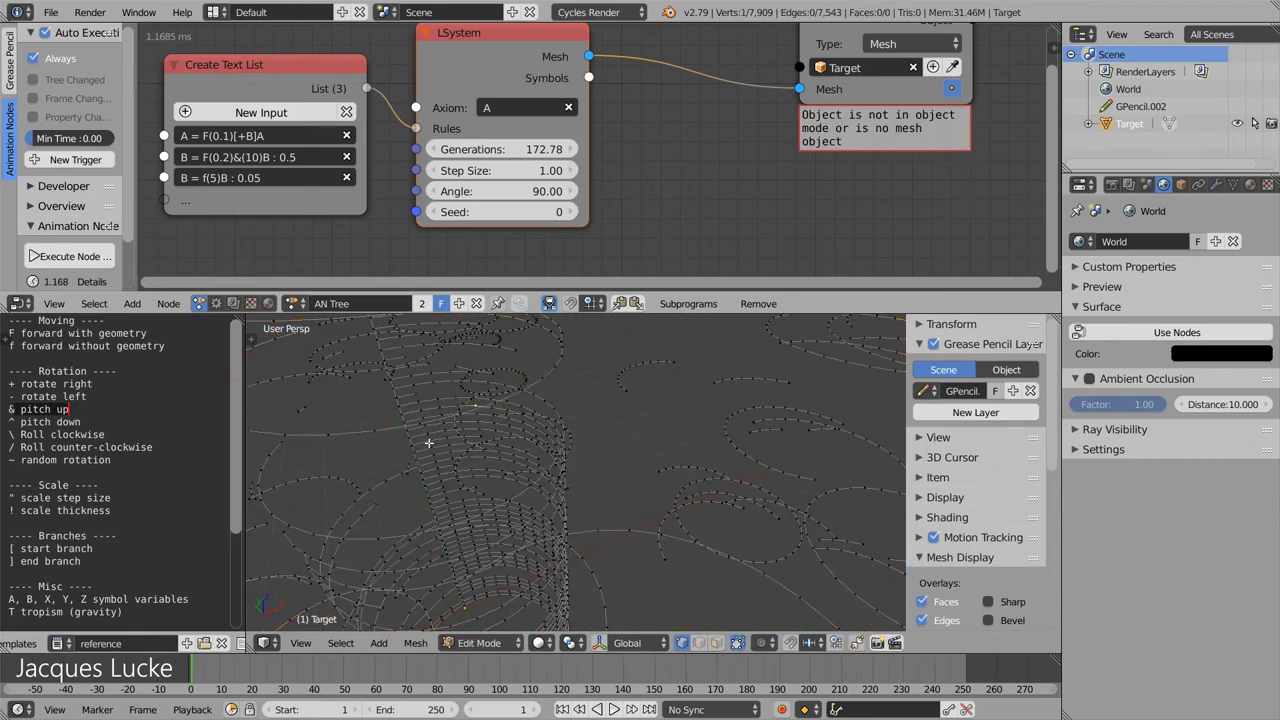
key(Tab)
middle_drag(428, 442, 480, 420)
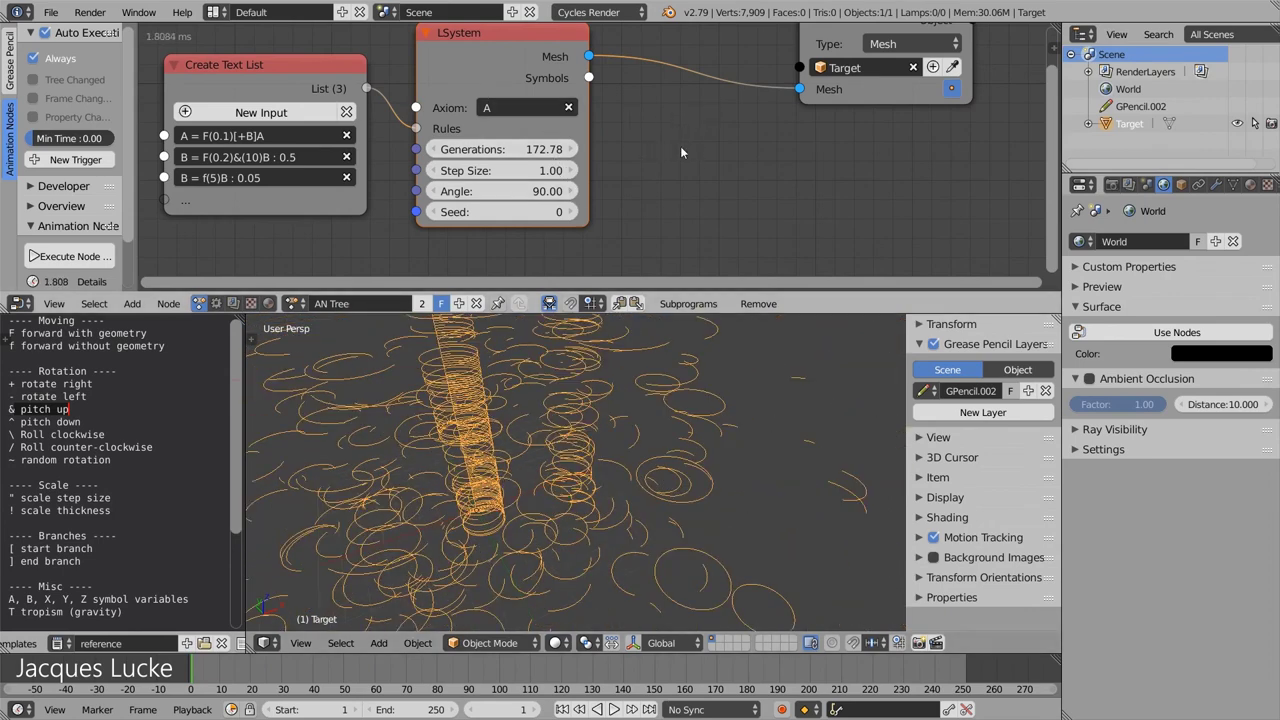
Add an Edge to Tube node via the 'tube' search, placed right of the LSystem node
key(ctrl+a)
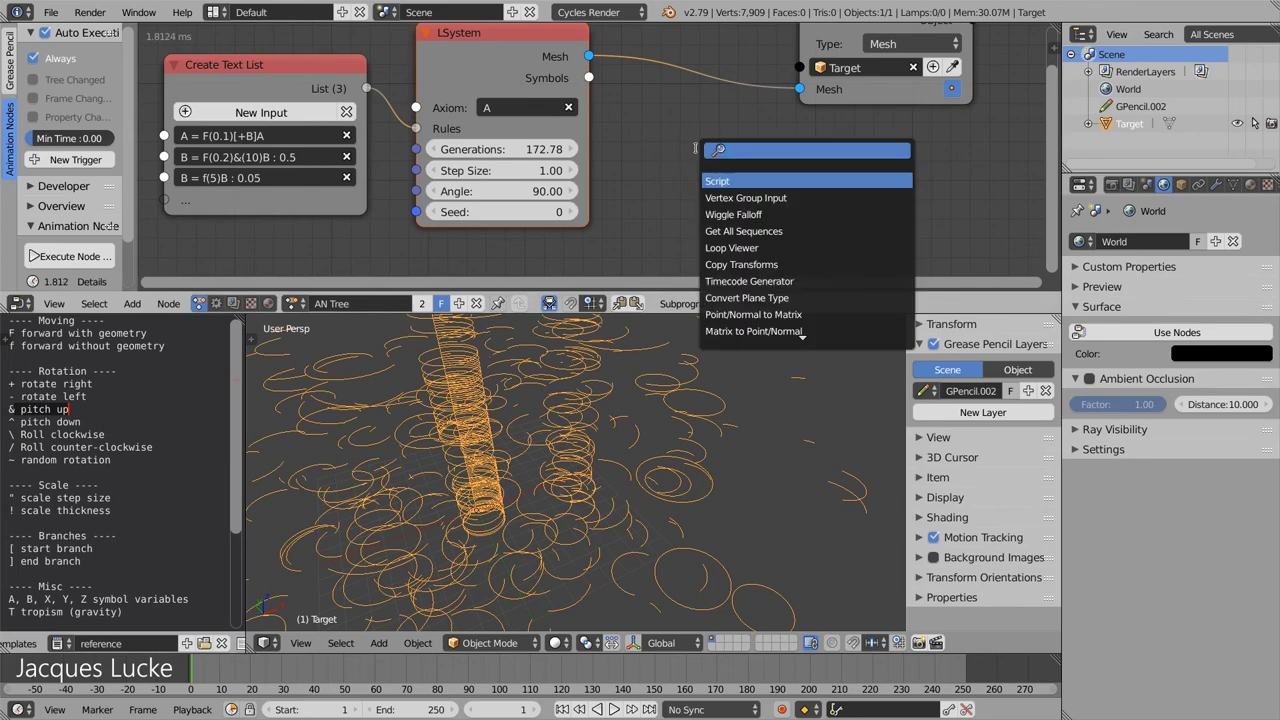
text(tube)
key(Return)
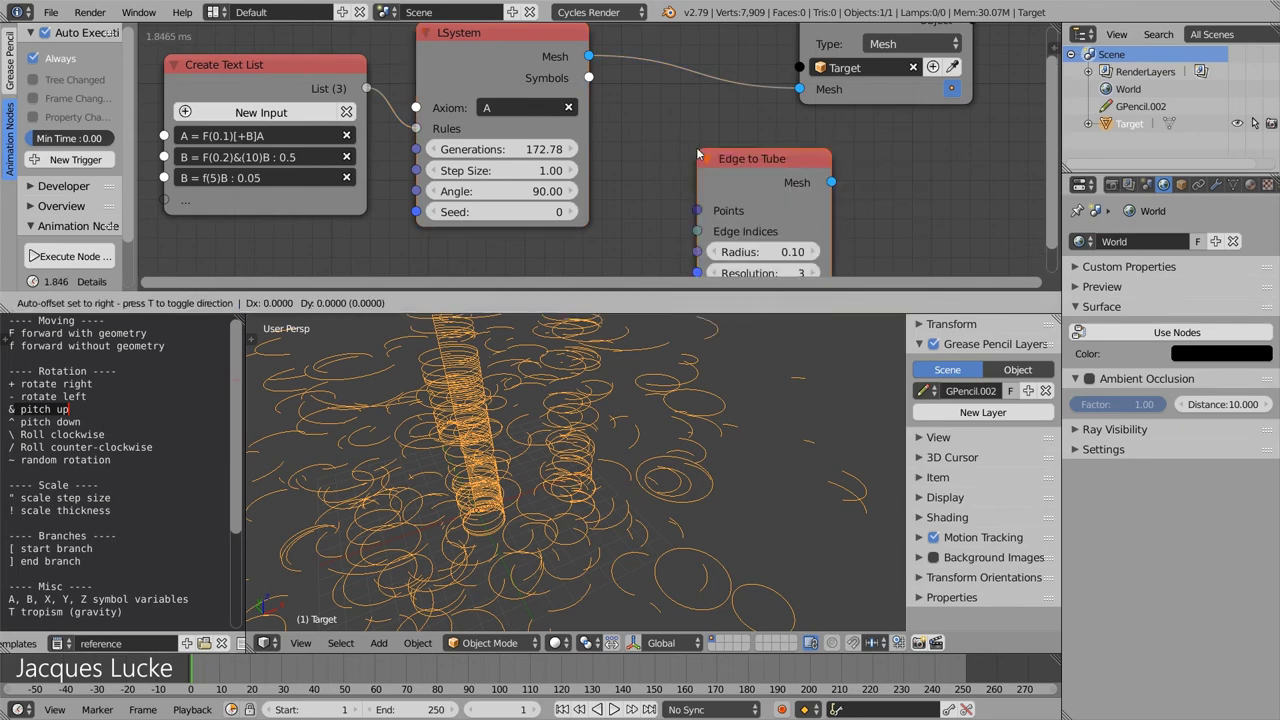
click(704, 168)
middle_drag(704, 168, 548, 179)
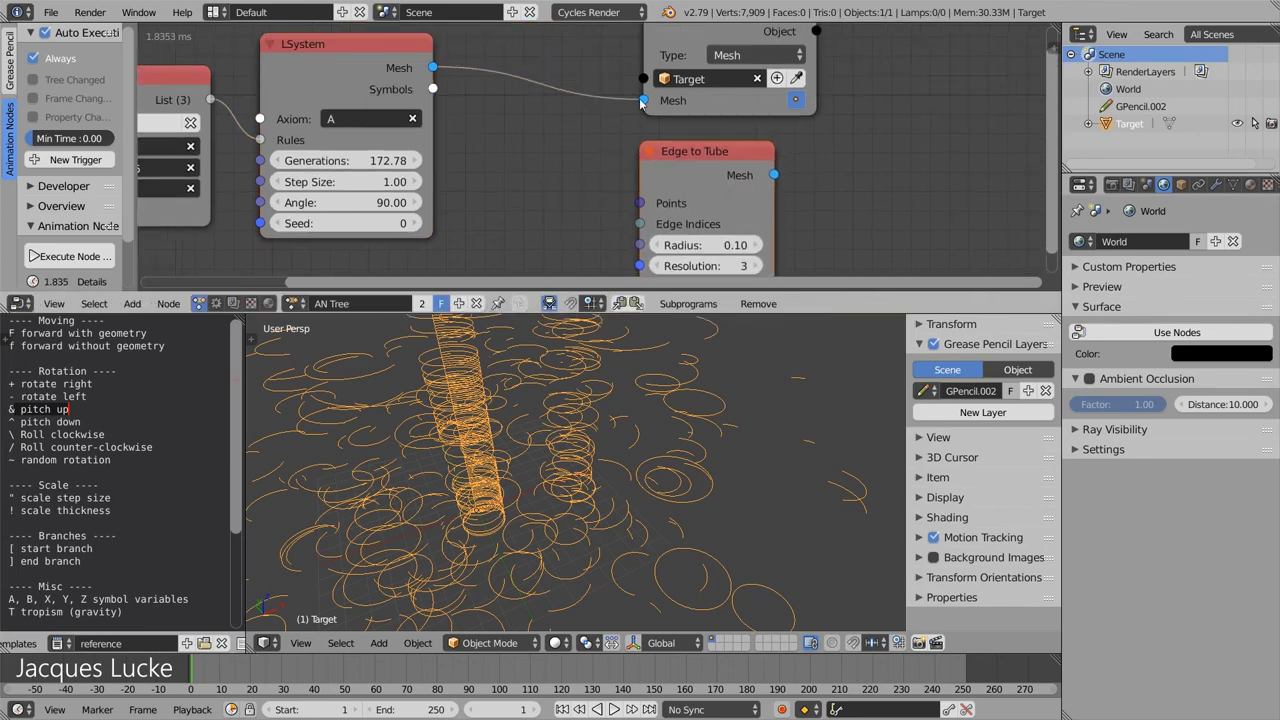
drag(681, 40, 825, 64)
scroll(652, 497, up, 3)
Deselect all vertices of the Target mesh and shift Mesh Object Output and Edge to Tube right
key(Tab)
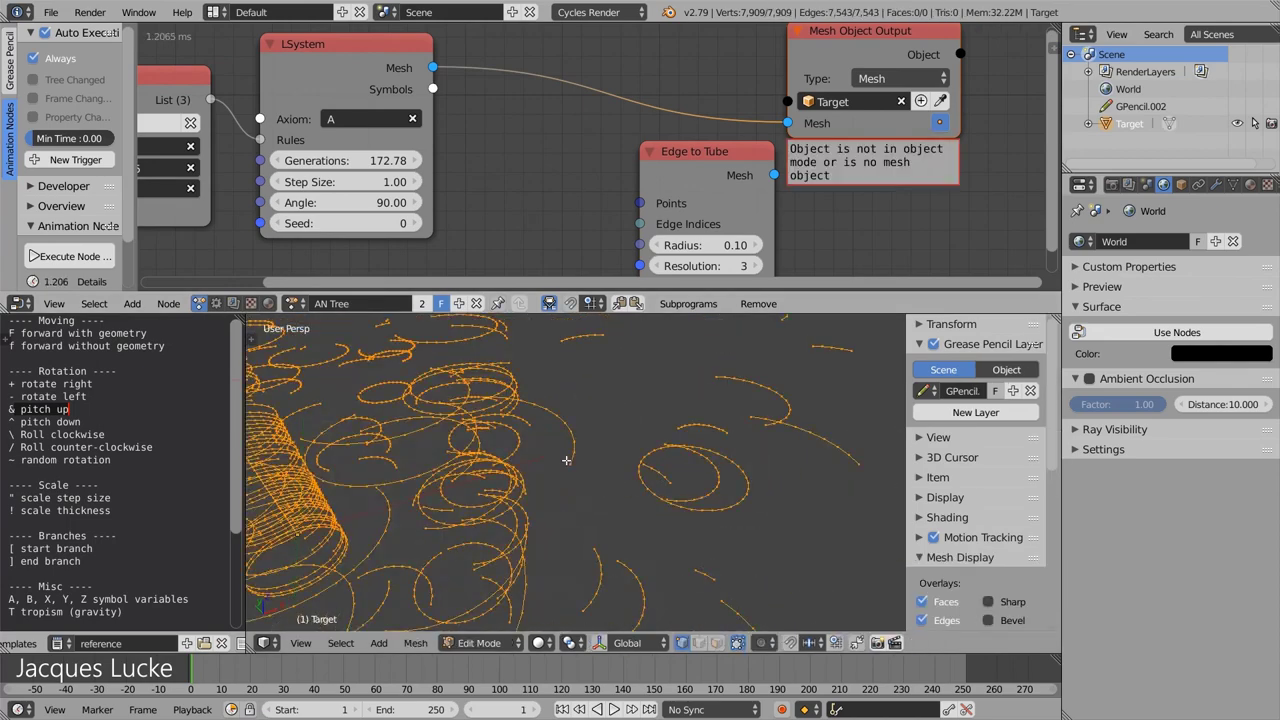
key(a)
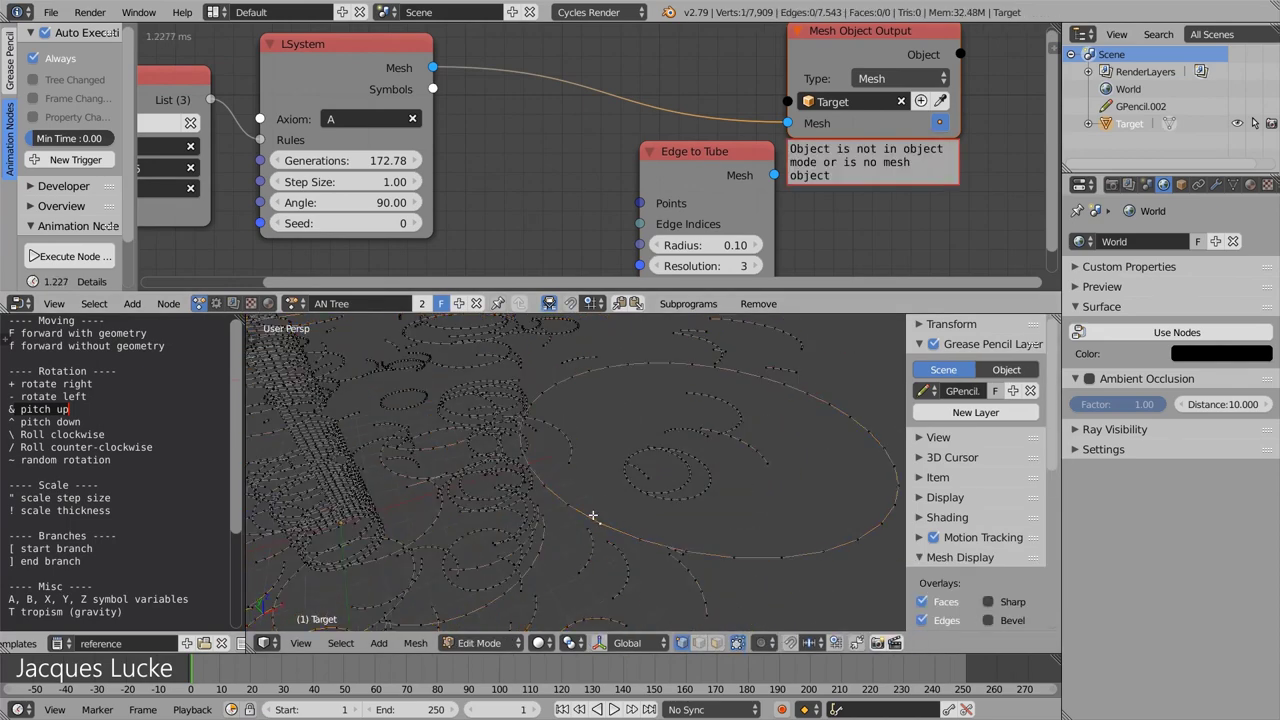
key(Tab)
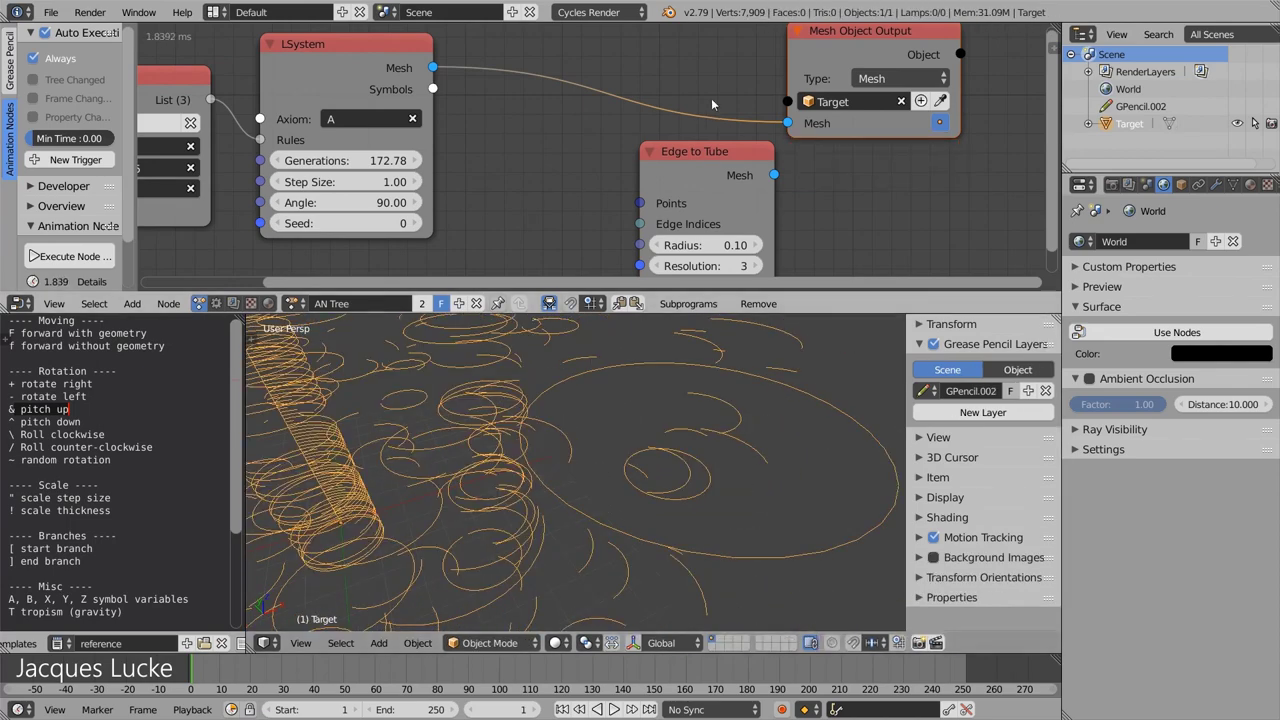
drag(880, 63, 970, 52)
drag(694, 183, 757, 168)
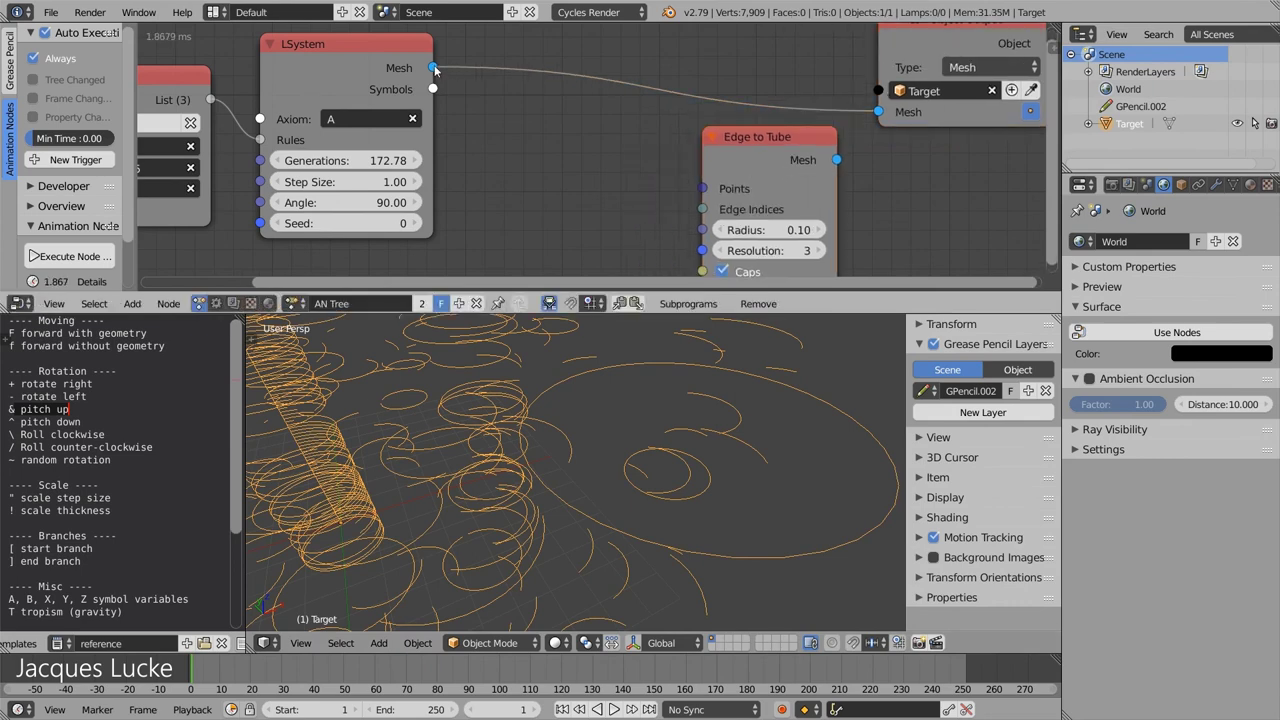
Add Mesh Info from the LSystem mesh, link Edge Indices to Edge to Tube, output to Target
drag(432, 68, 703, 188)
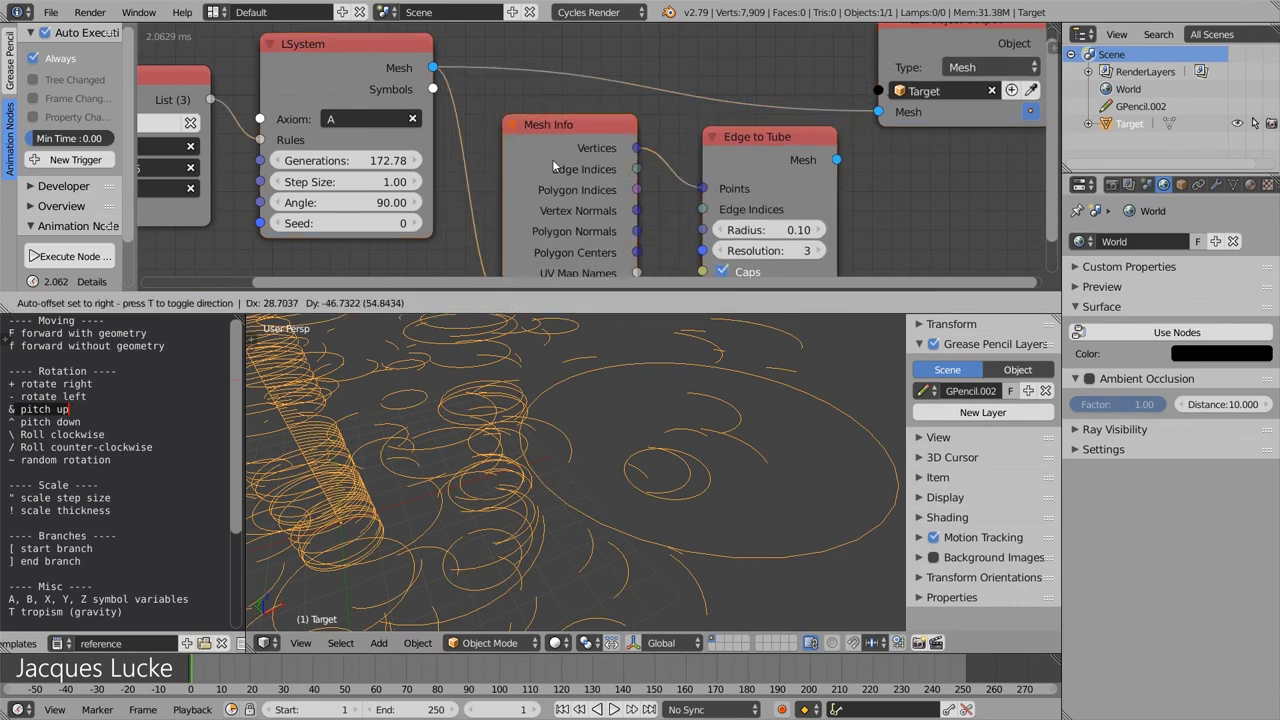
scroll(572, 129, down, 1)
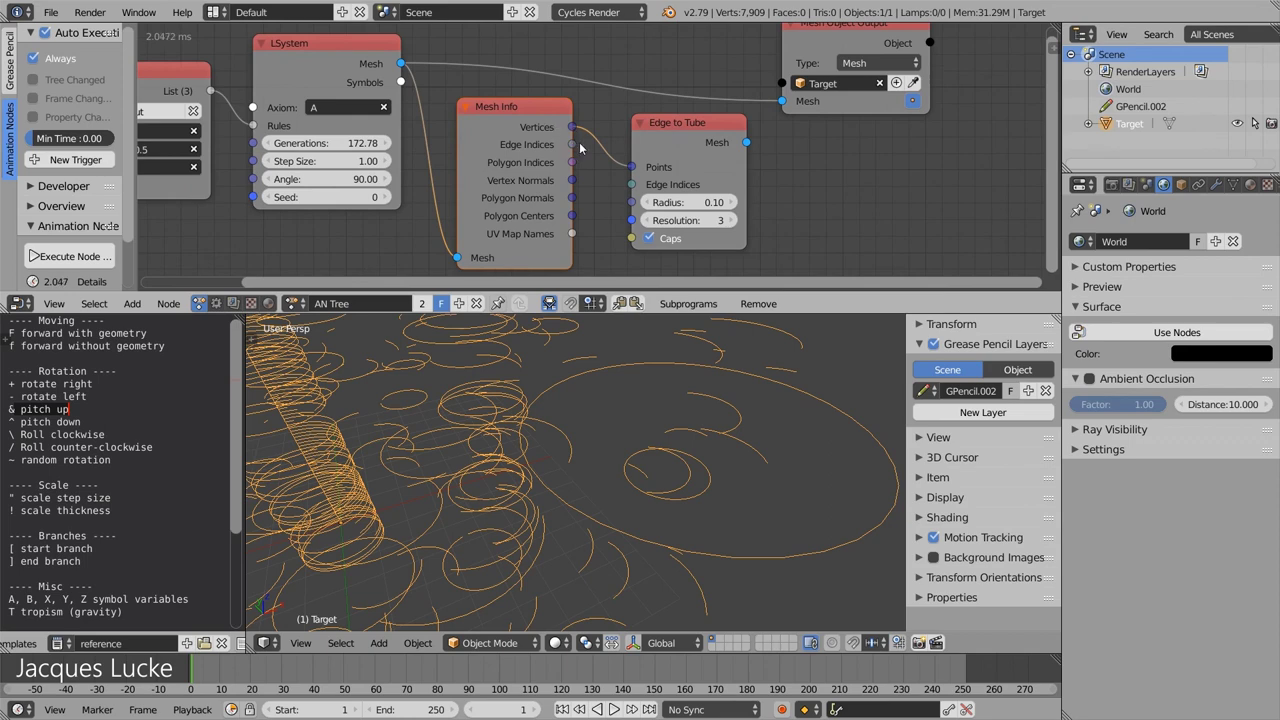
drag(575, 150, 632, 185)
drag(726, 152, 784, 101)
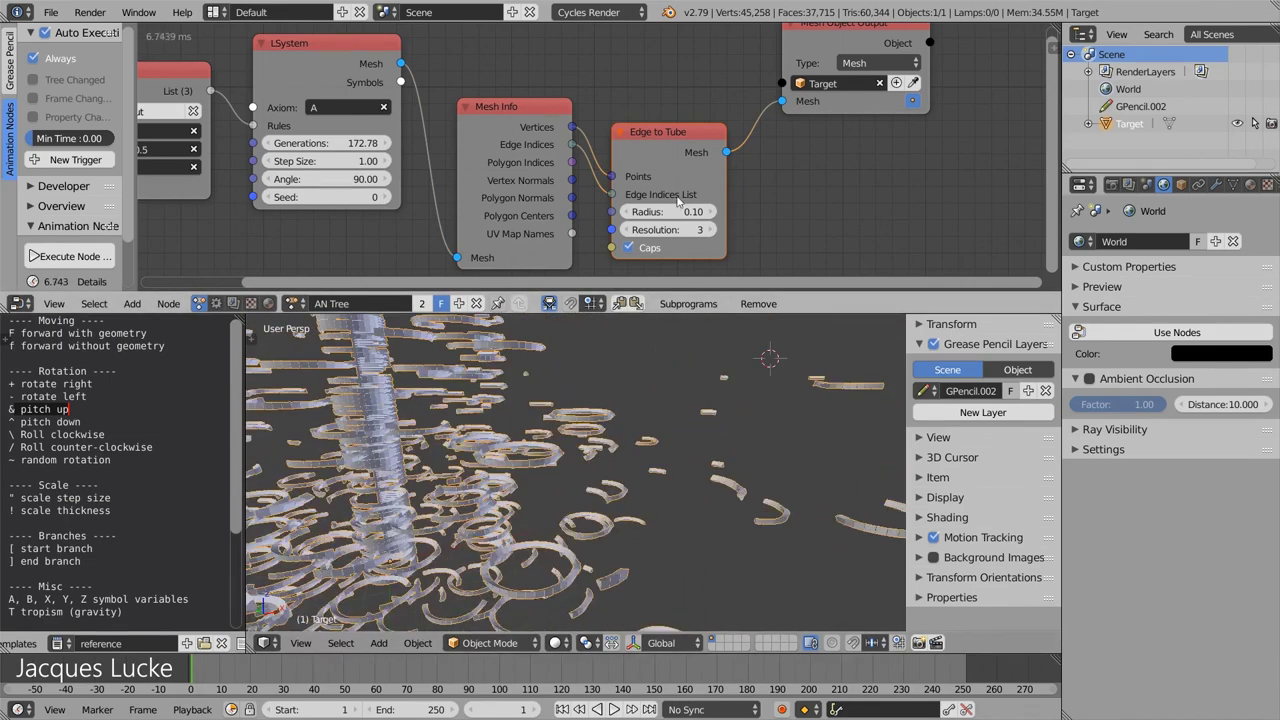
Set the Edge to Tube Radius to 0.02 and zoom in on the thinner tubes
click(657, 211)
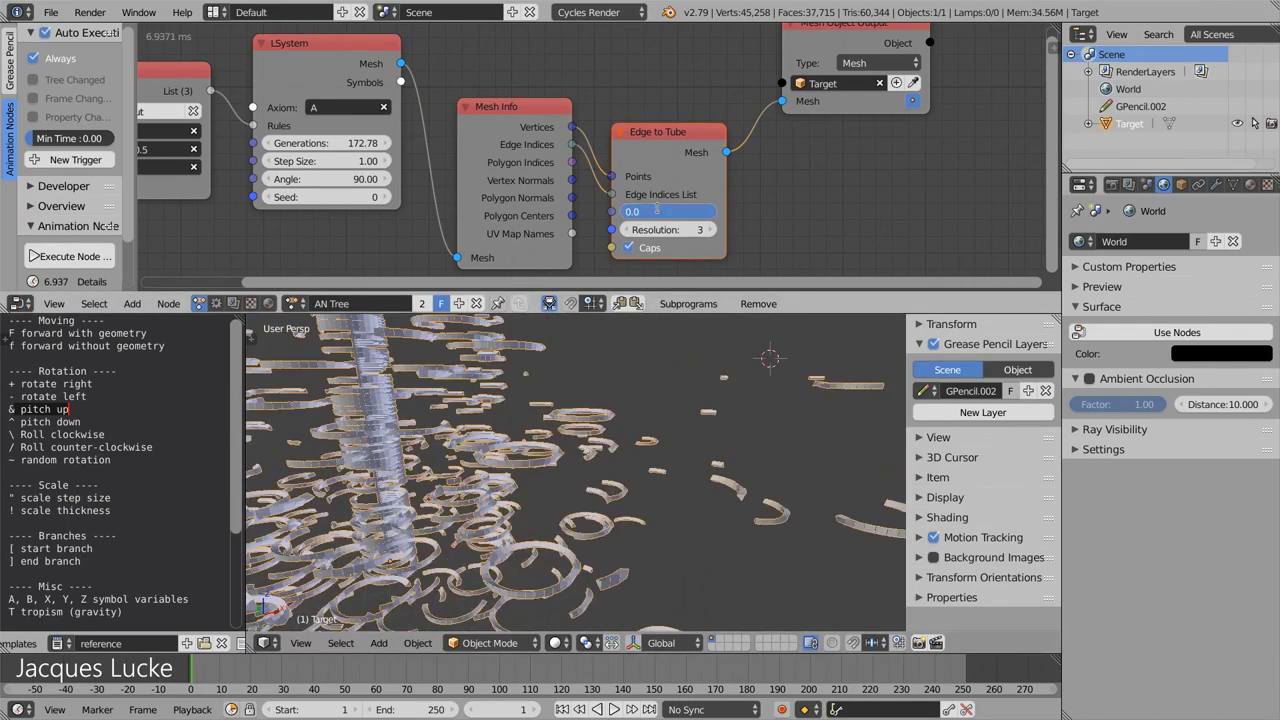
text(2)
key(Return)
scroll(521, 521, up, 2)
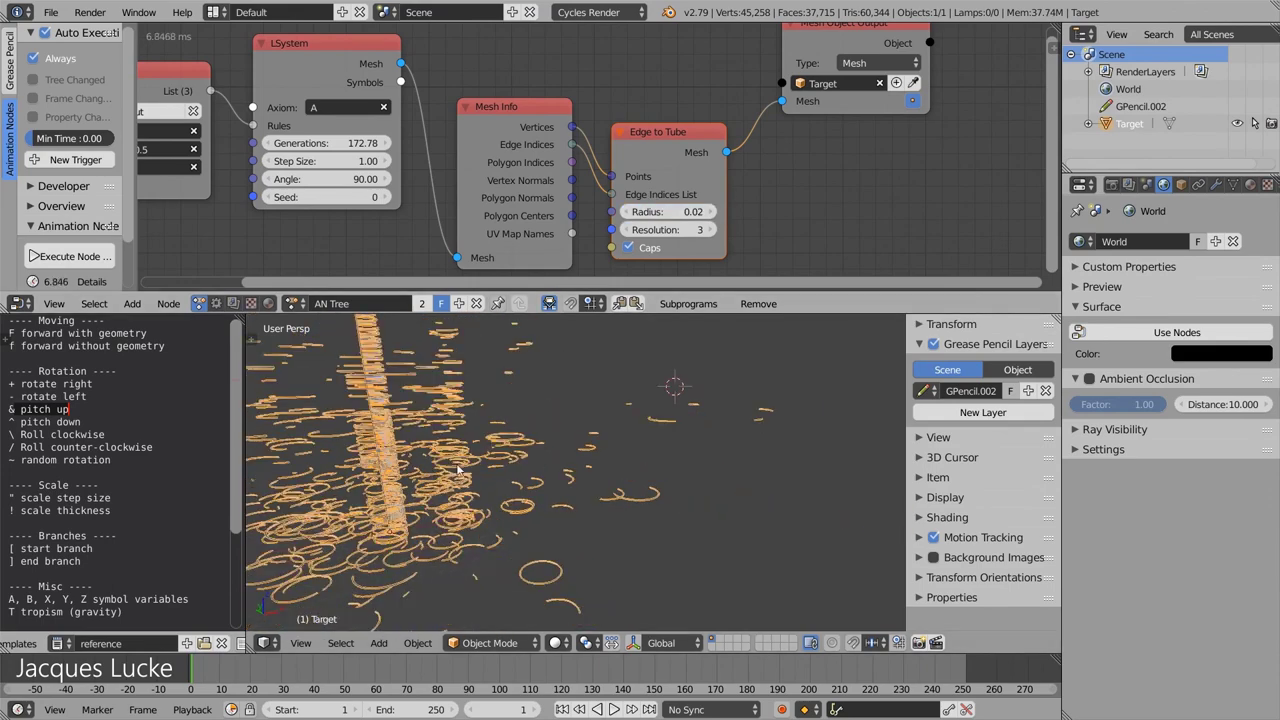
scroll(521, 521, up, 2)
scroll(521, 521, up, 3)
scroll(521, 521, down, 2)
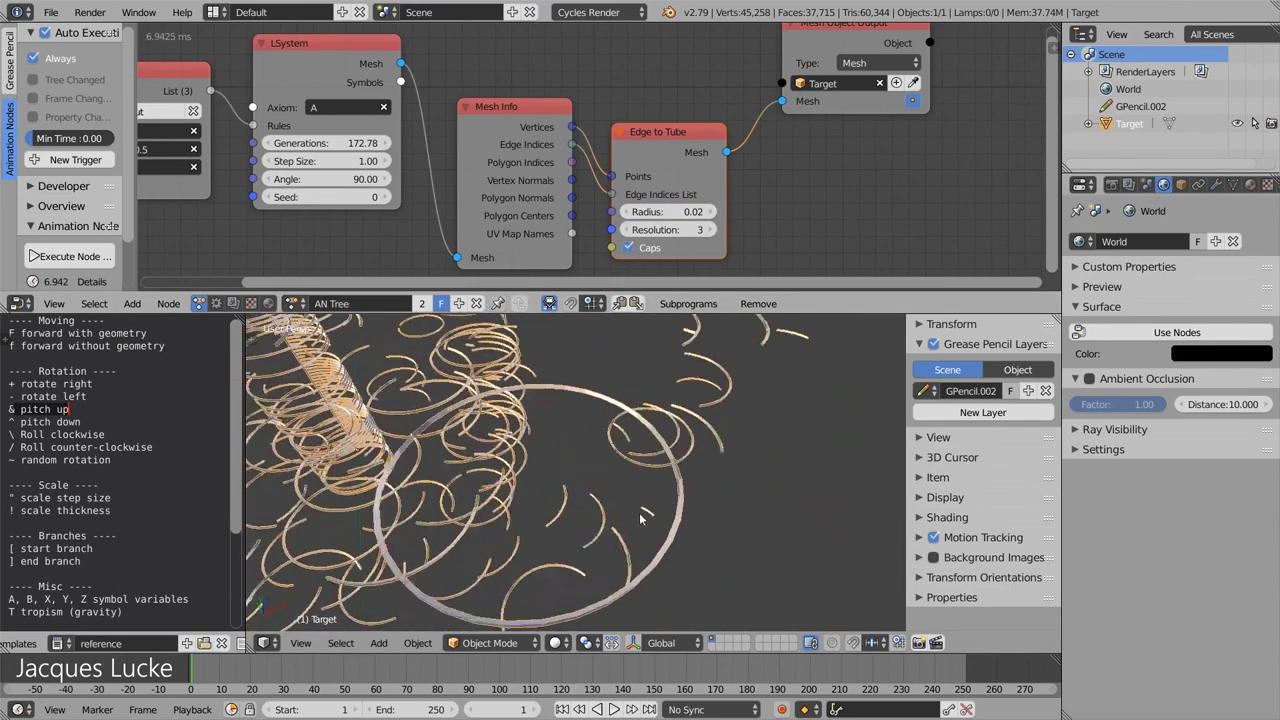
scroll(639, 512, down, 2)
scroll(650, 509, down, 2)
scroll(665, 510, up, 2)
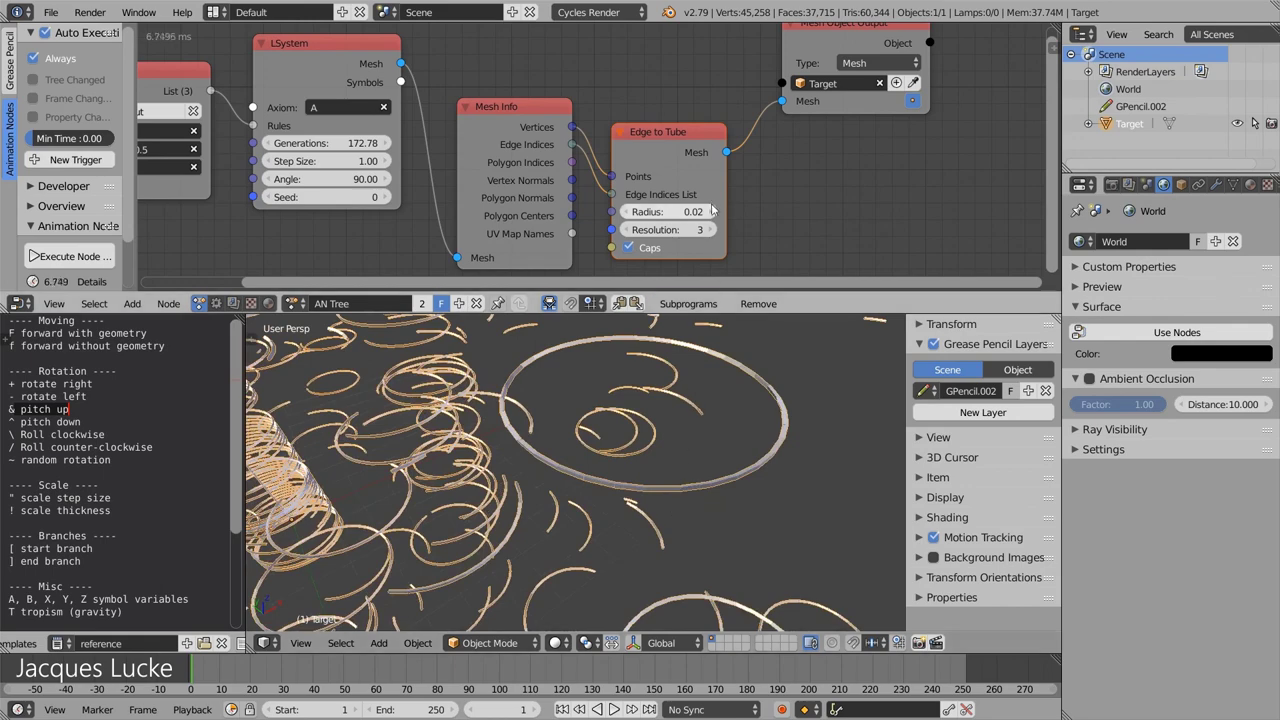
ctrl+scroll(660, 211, up, 3)
middle_drag(794, 518, 805, 516)
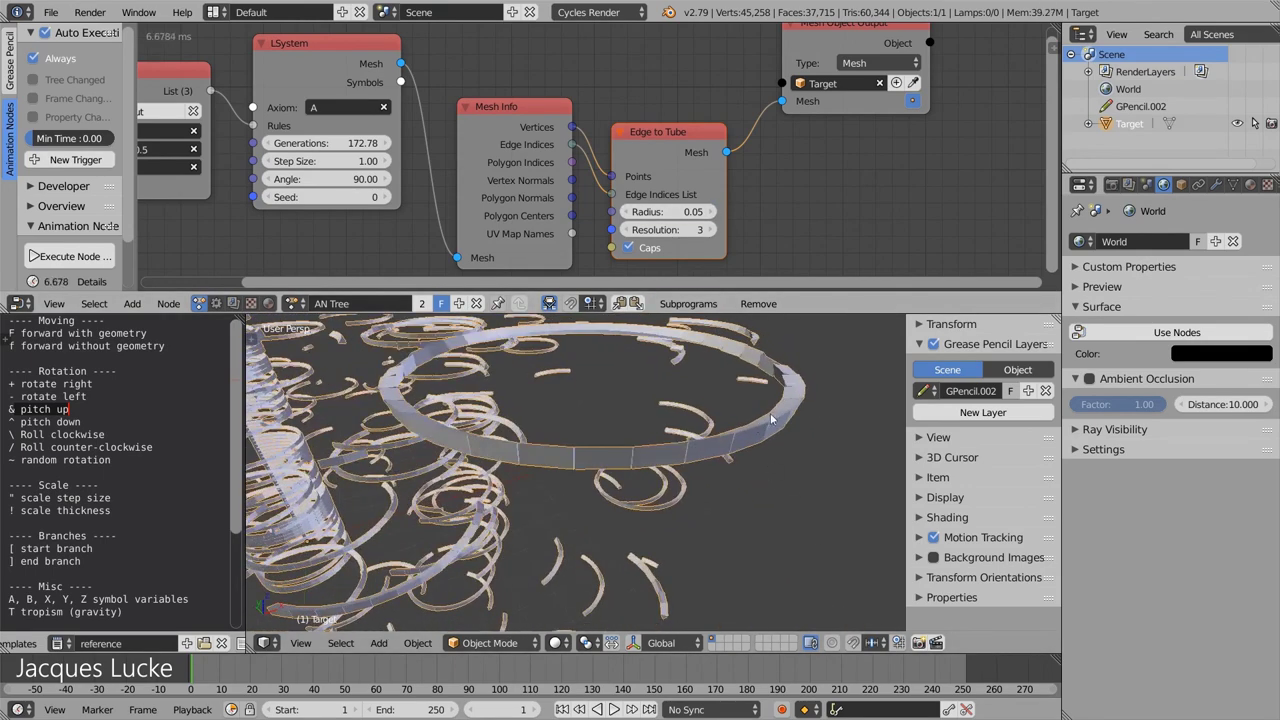
ctrl+scroll(700, 230, up, 1)
ctrl+scroll(705, 232, up, 1)
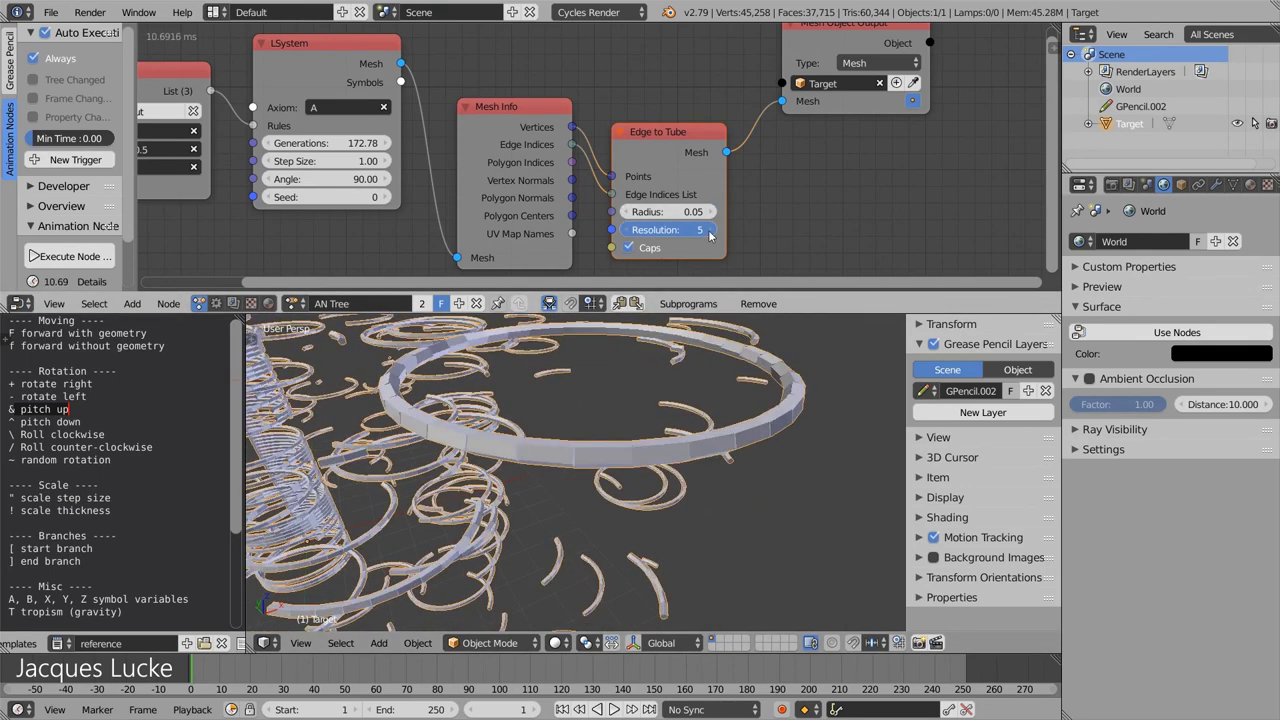
Lower the tube Resolution from 5 to 4 and bring the Radius back to 0.02
click(624, 230)
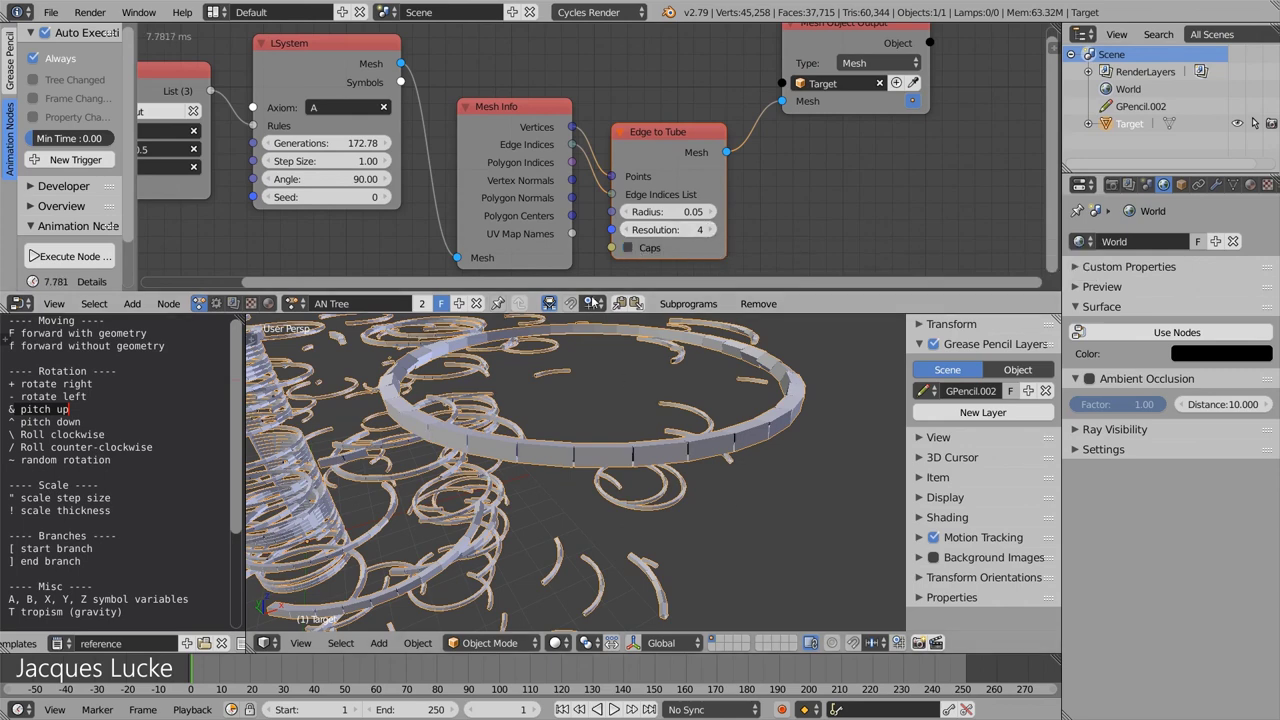
scroll(447, 483, down, 3)
scroll(502, 476, down, 3)
scroll(502, 476, down, 3)
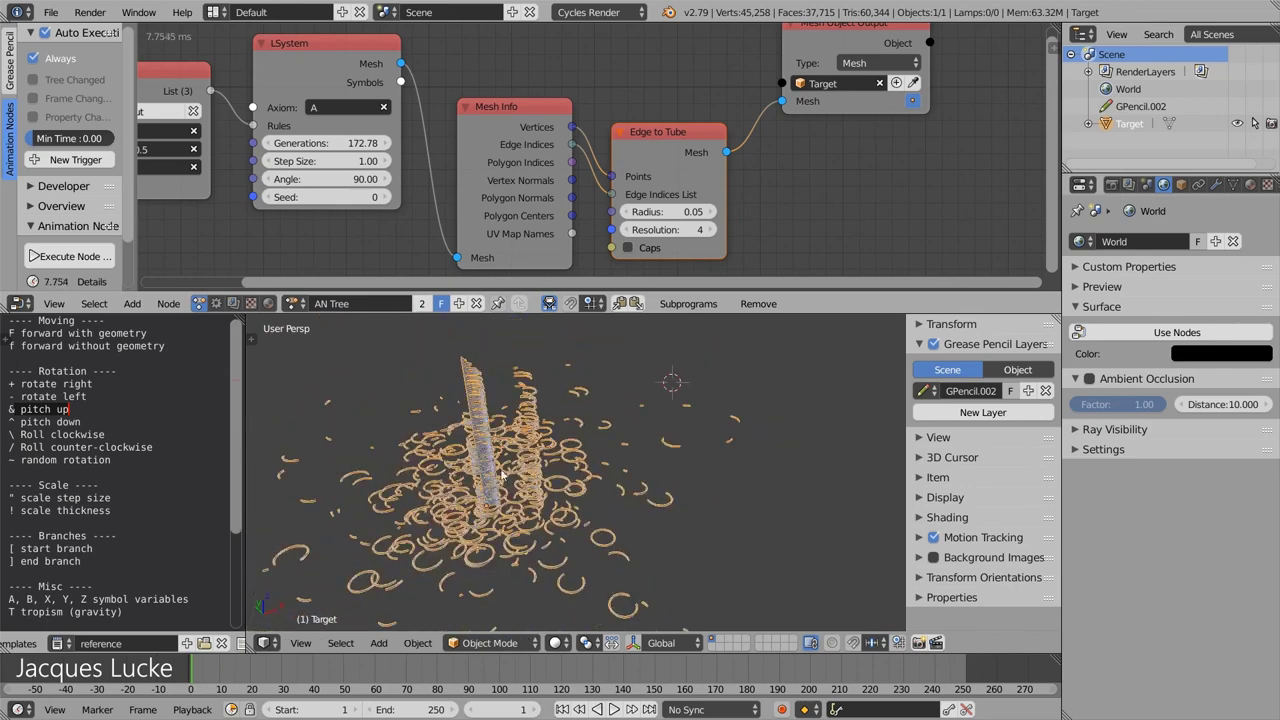
middle_drag(503, 476, 536, 460)
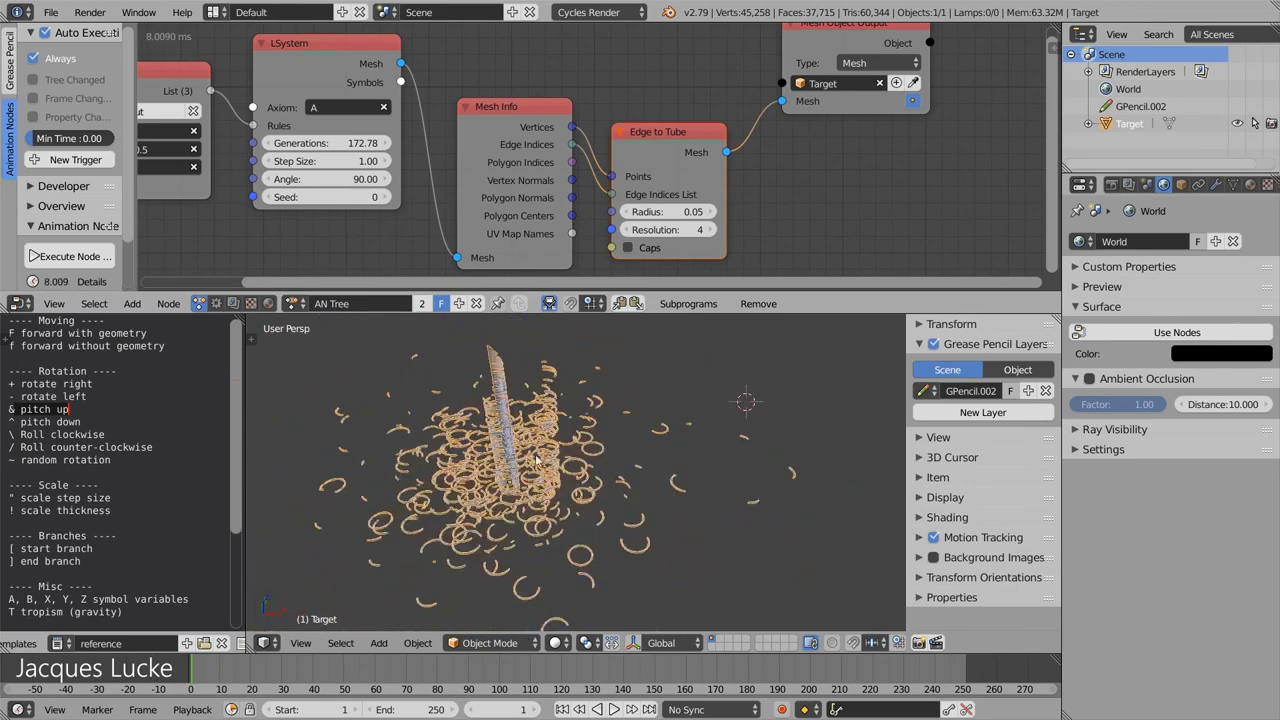
drag(665, 212, 650, 212)
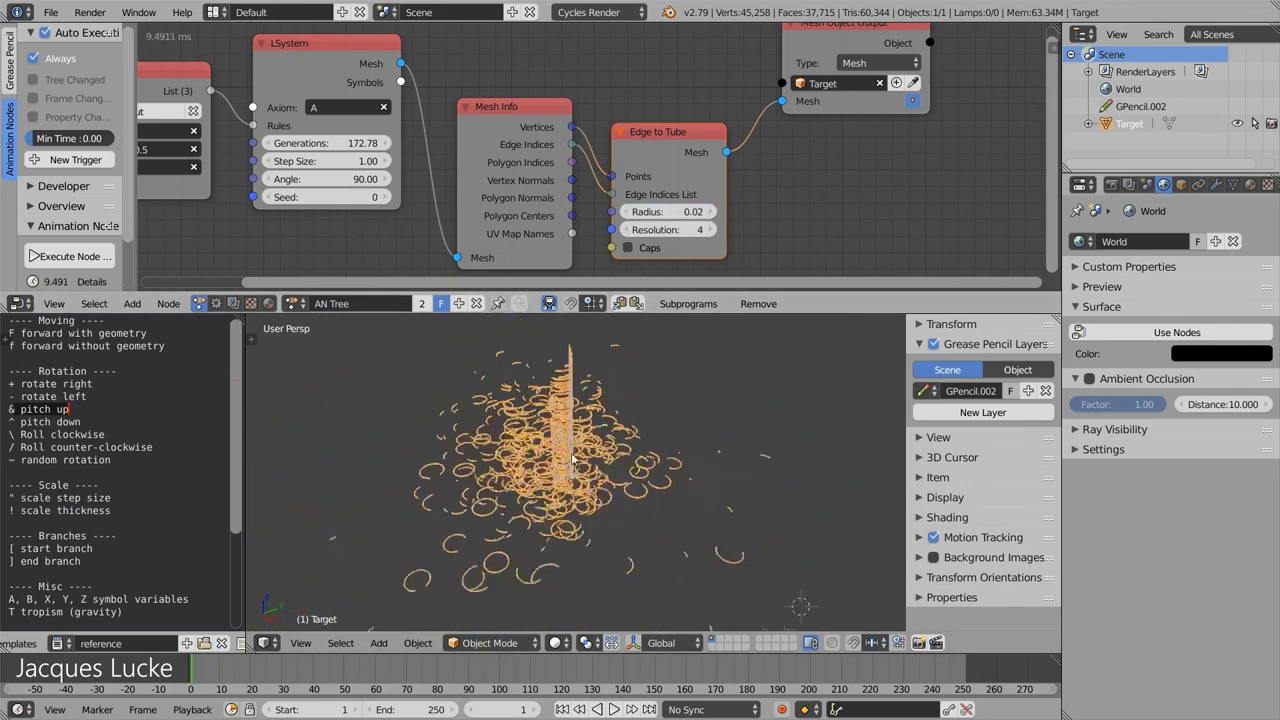